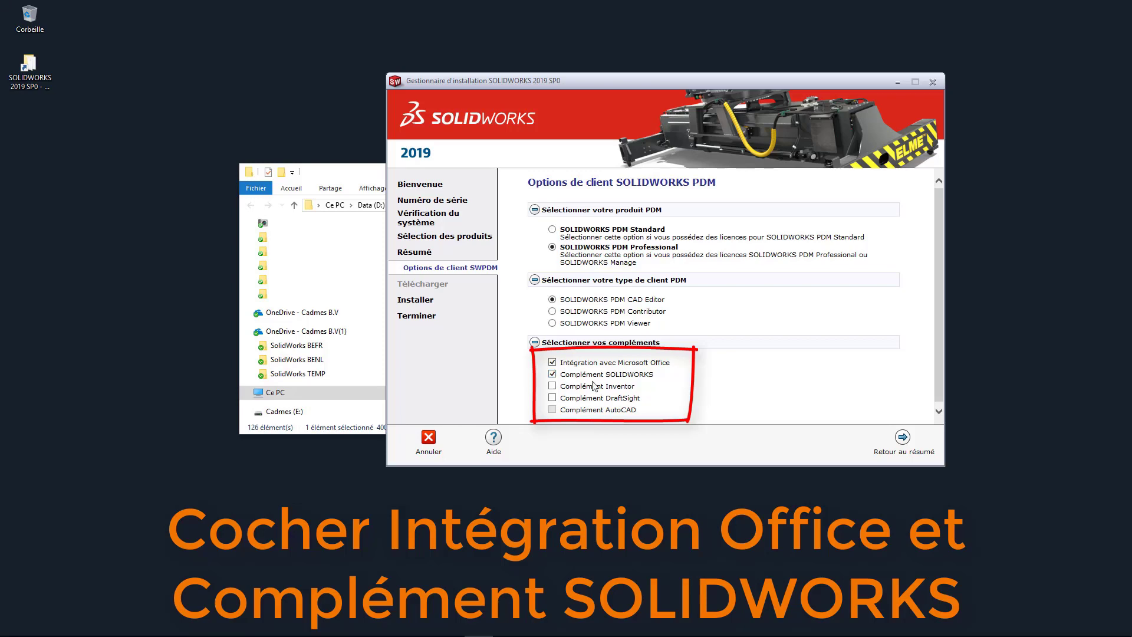
- Accept the PDM client options and start the installation change with license servers 25734@LP150083;25734@NL013000
{"action": "left_click", "coordinate": [902, 438]}
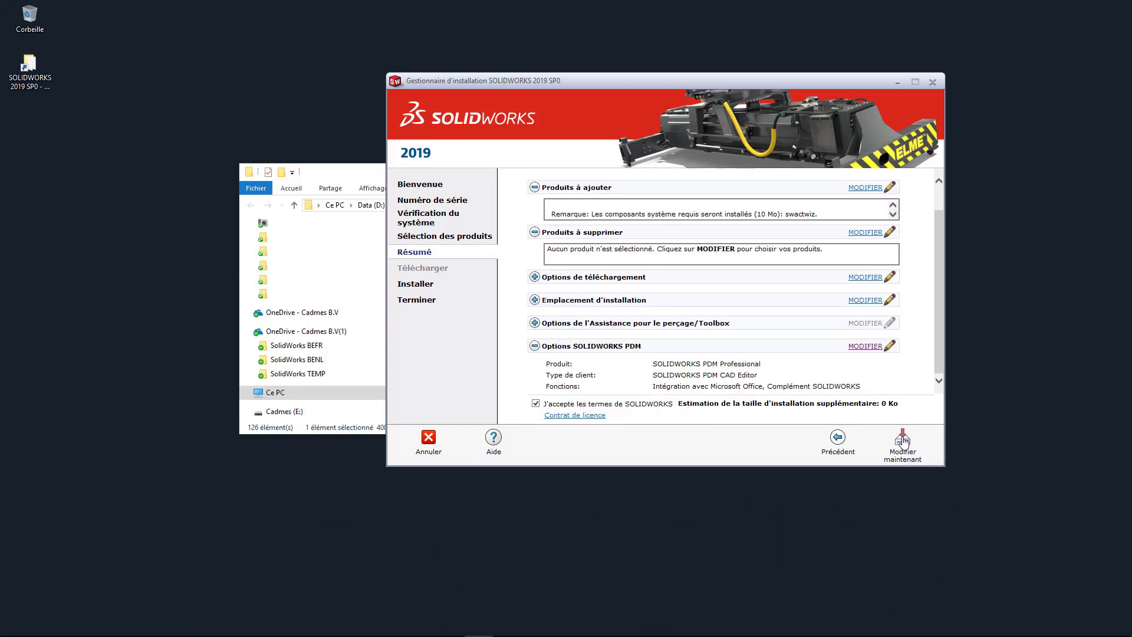
{"action": "left_click", "coordinate": [902, 441]}
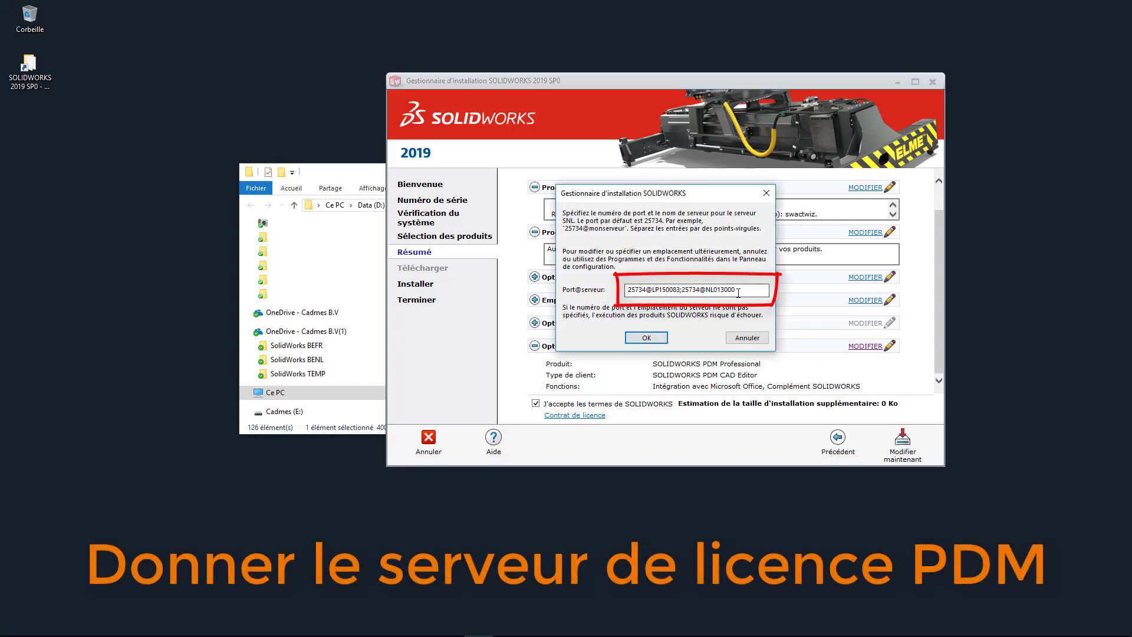
{"action": "left_click_drag", "start_coordinate": [739, 291], "coordinate": [615, 292]}
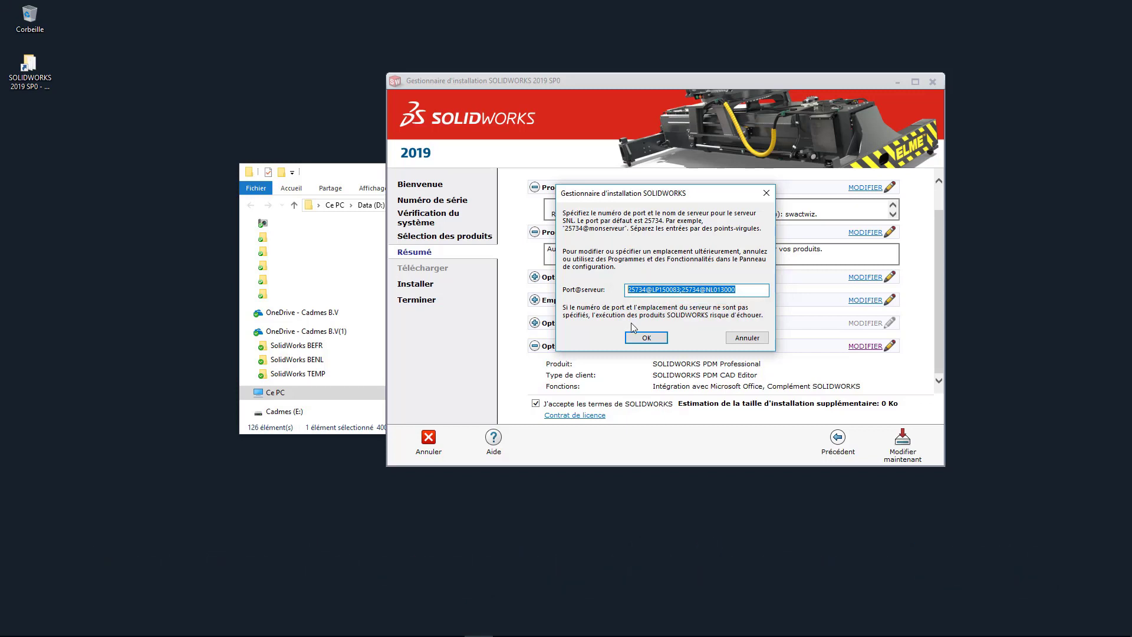
{"action": "left_click", "coordinate": [639, 339]}
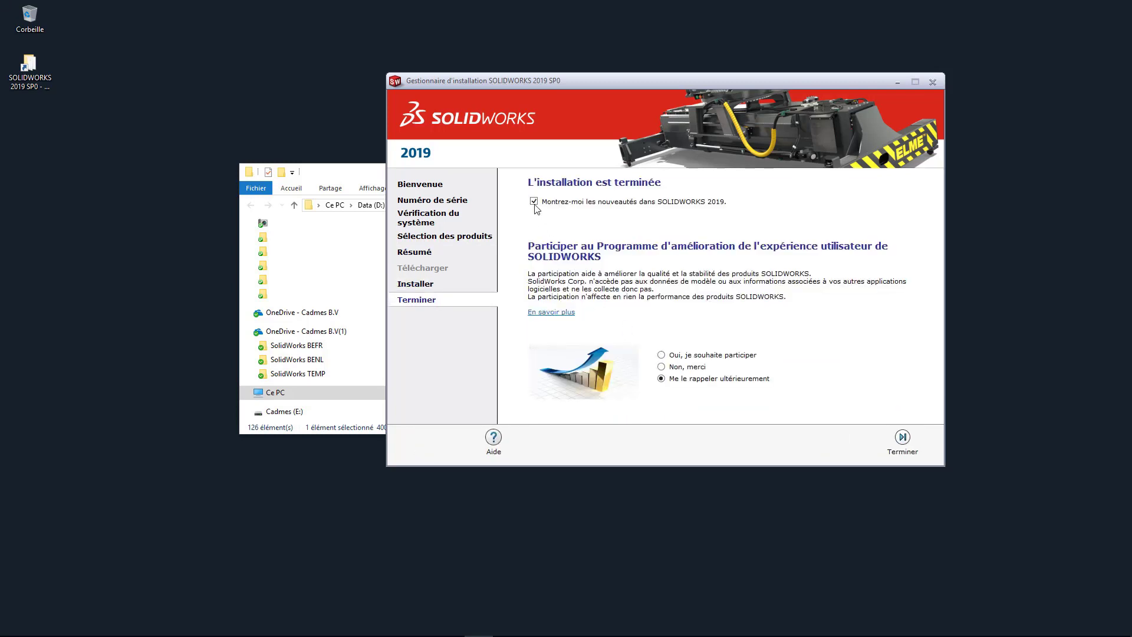
- Decline the SOLIDWORKS 2019 what's-new display, agree to the experience improvement programme, finish the installation and close the source folder
{"action": "left_click", "coordinate": [660, 354]}
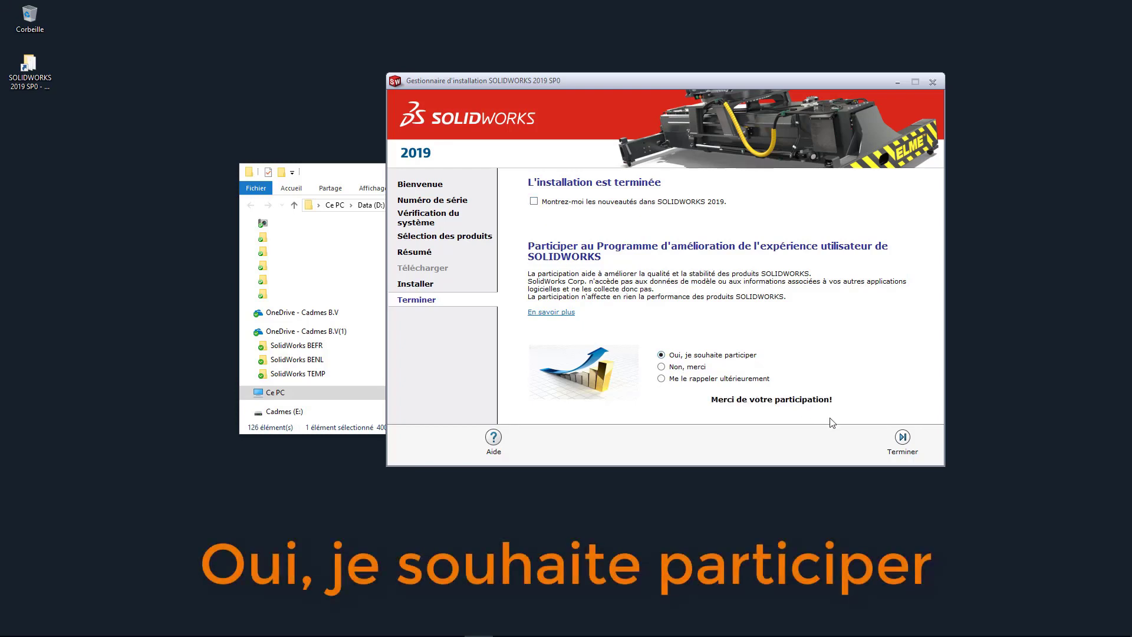
{"action": "left_click", "coordinate": [905, 439]}
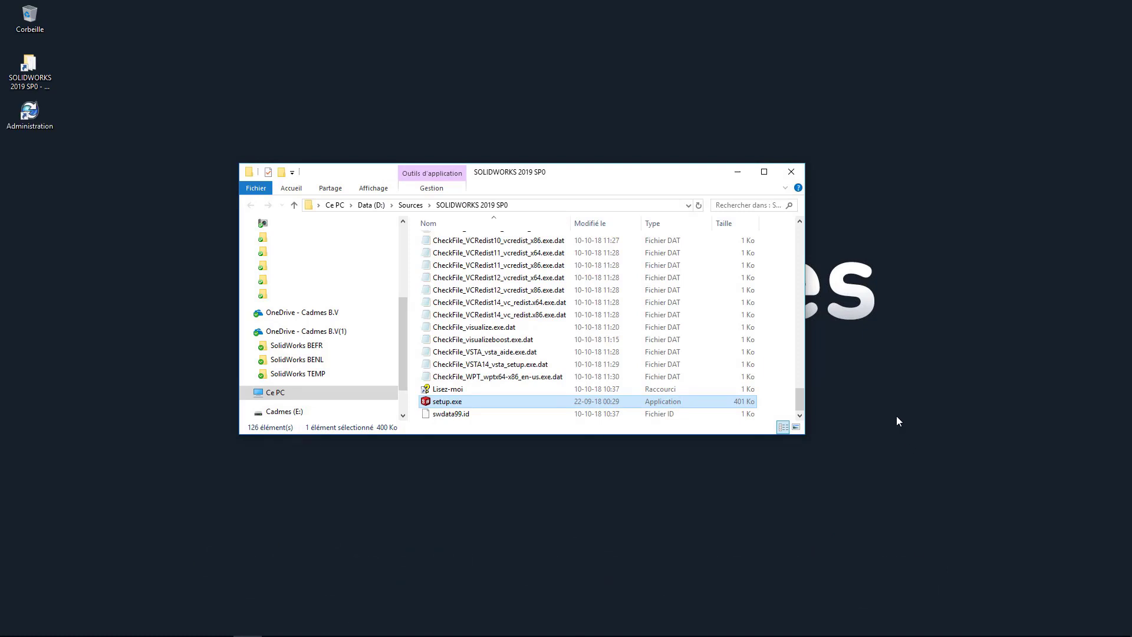
{"action": "left_click", "coordinate": [790, 172]}
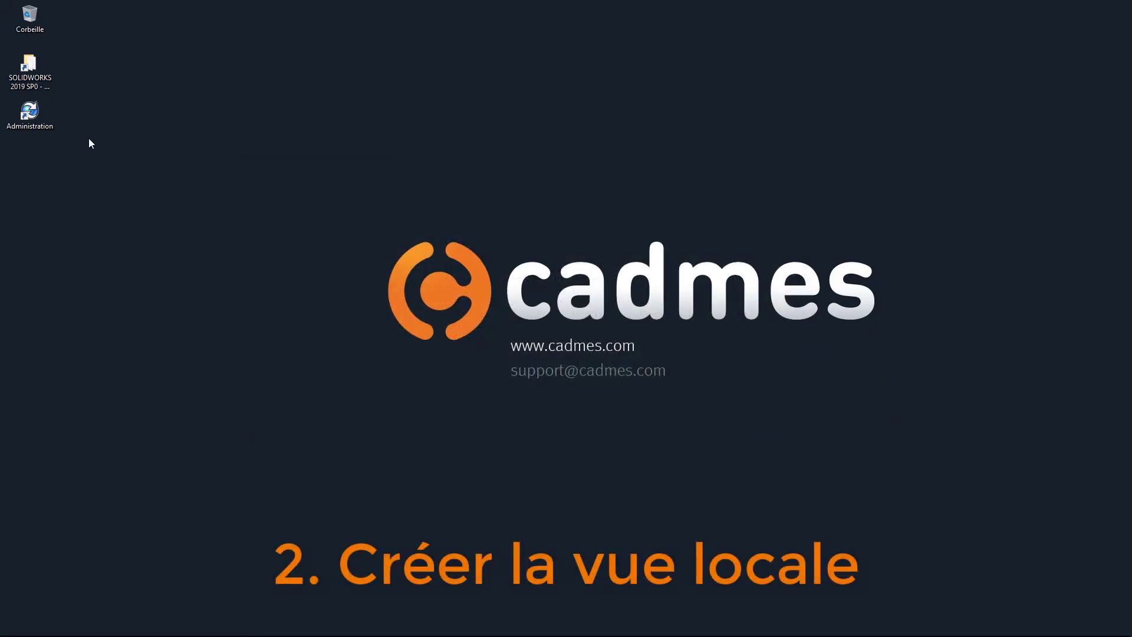
- Open the SOLIDWORKS PDM Administration tool and add the server LP150083 on port 3030
{"action": "double_click", "coordinate": [35, 123]}
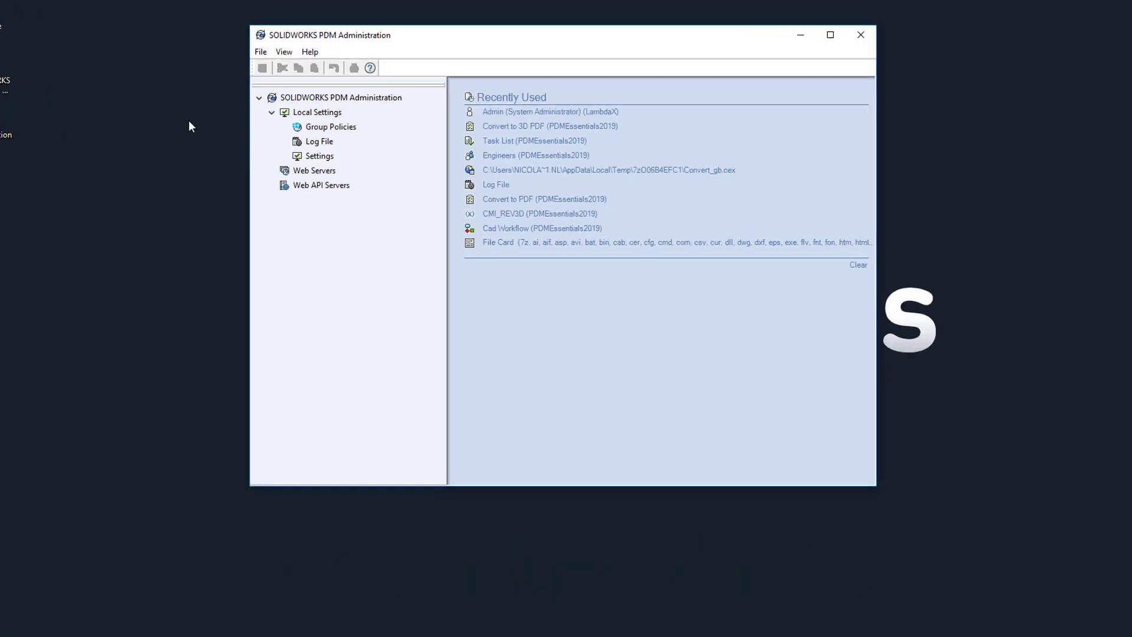
{"action": "right_click", "coordinate": [347, 99]}
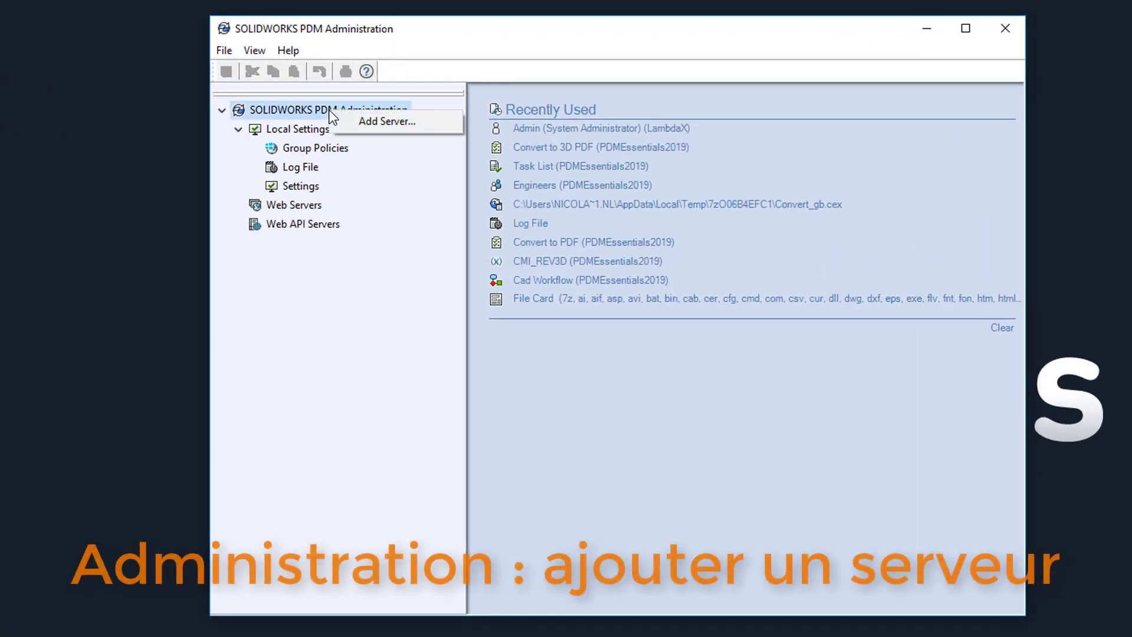
{"action": "left_click", "coordinate": [364, 125]}
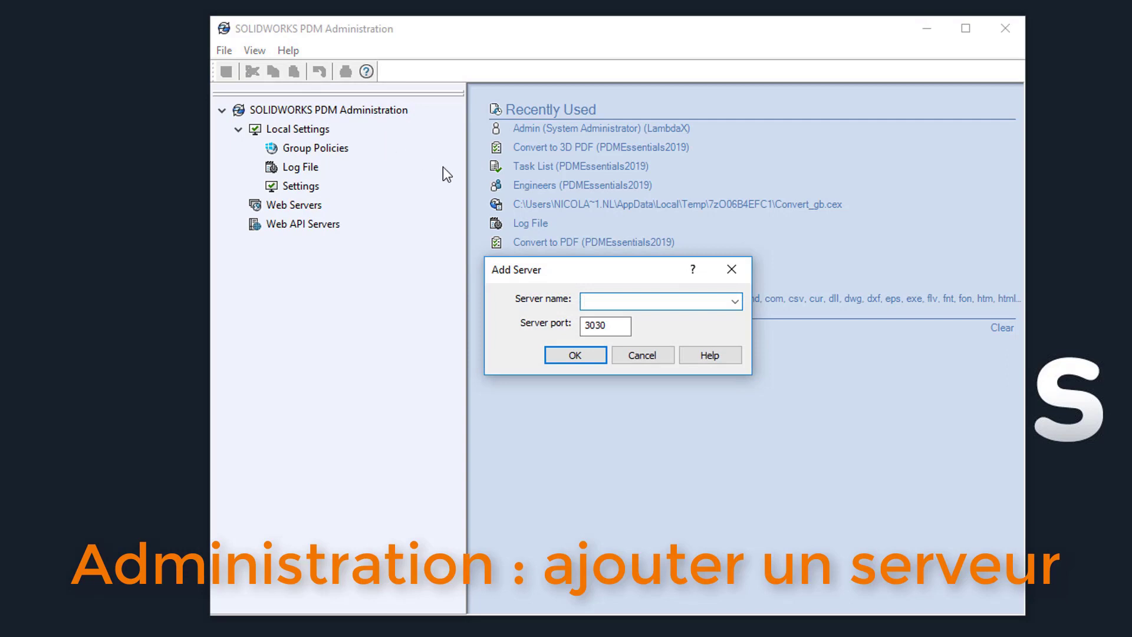
{"action": "left_click", "coordinate": [735, 301]}
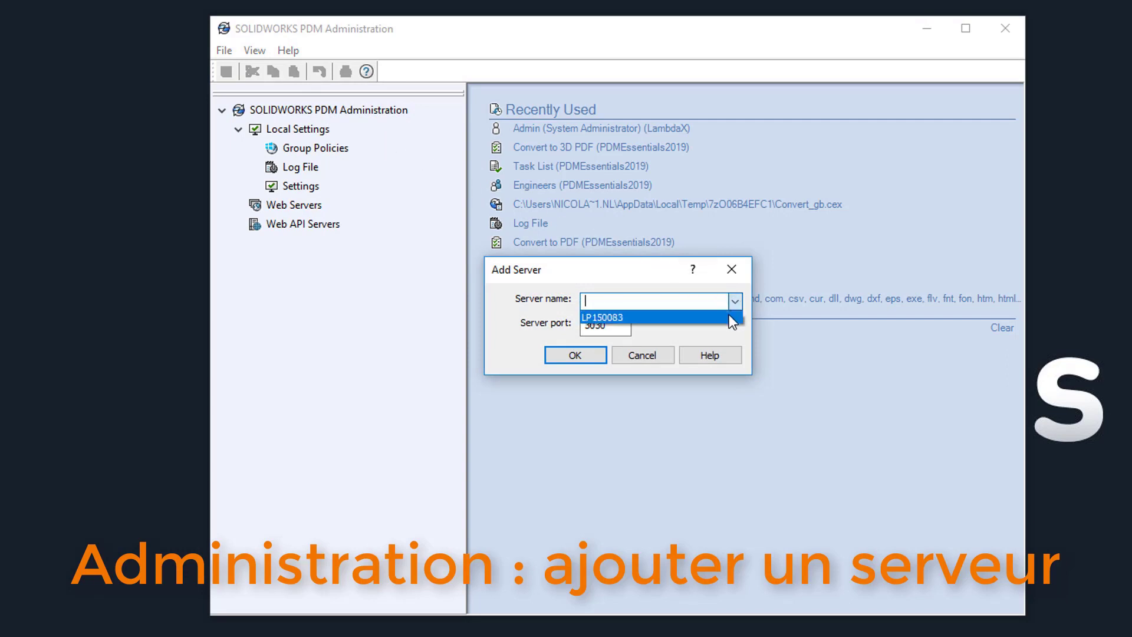
{"action": "left_click", "coordinate": [705, 297]}
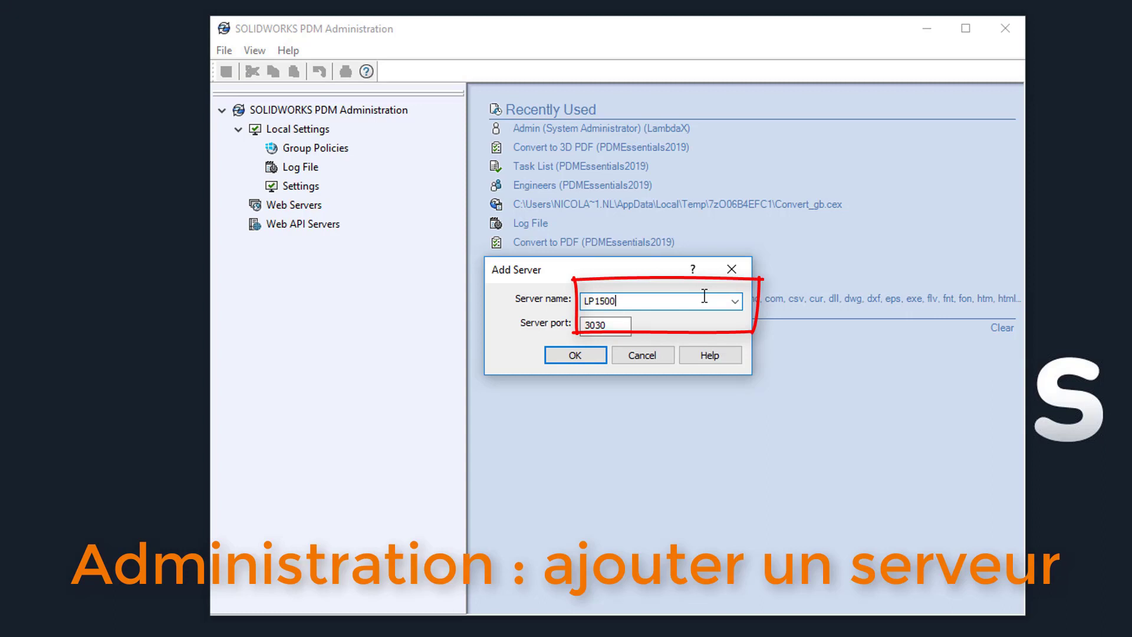
{"action": "left_click", "coordinate": [609, 326]}
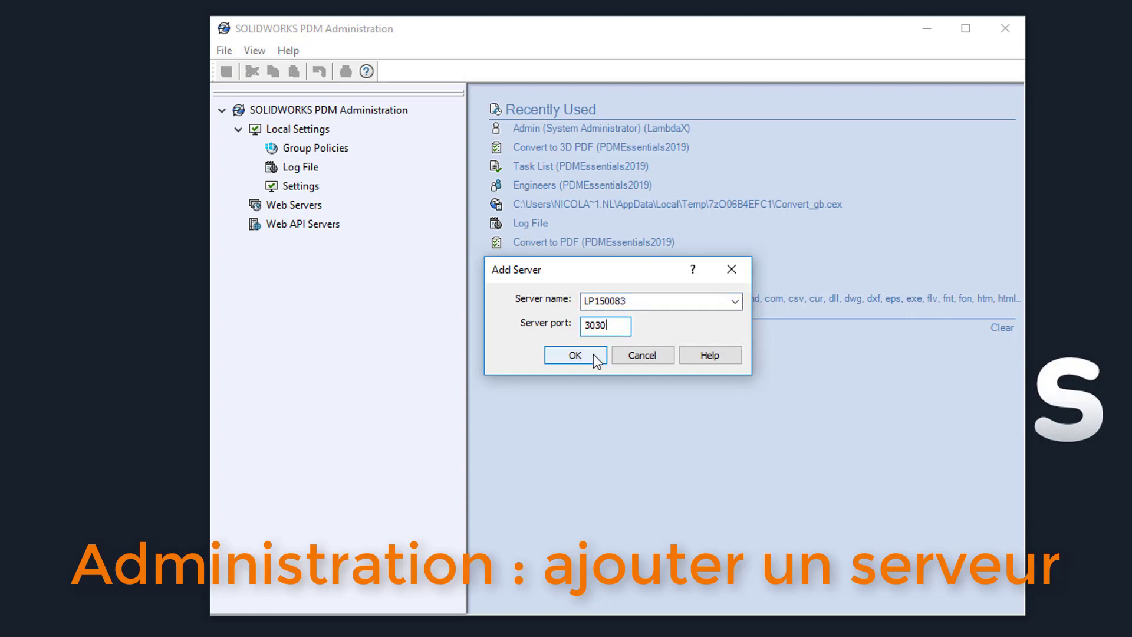
{"action": "left_click", "coordinate": [594, 353]}
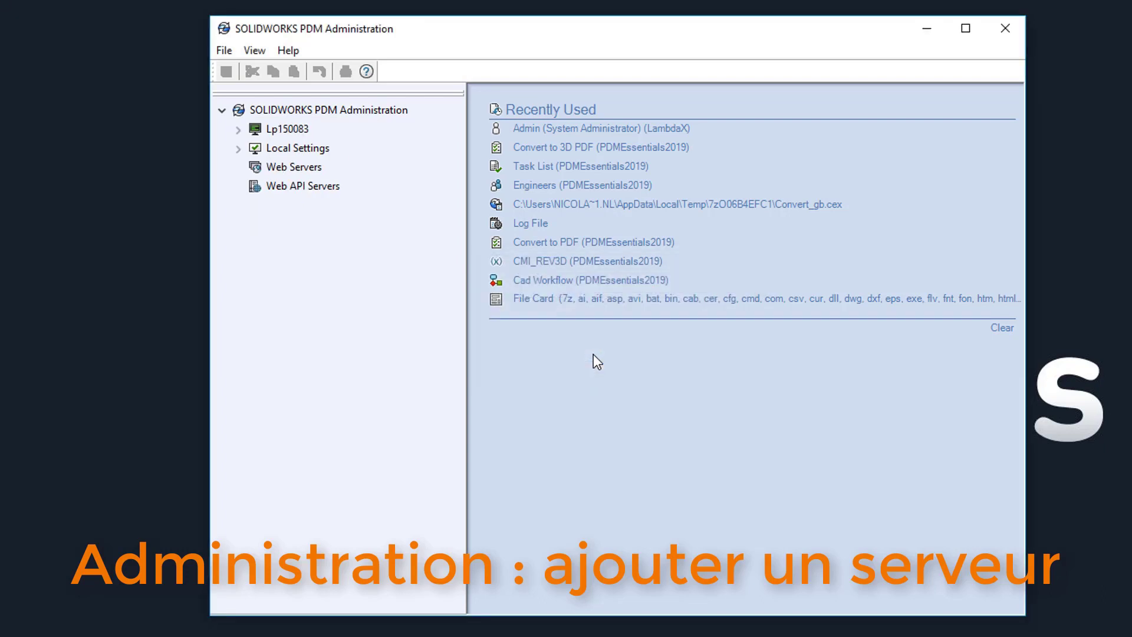
- Expand the added server and log in to the PDMEssentials2019 vault as admin
{"action": "left_click", "coordinate": [242, 128]}
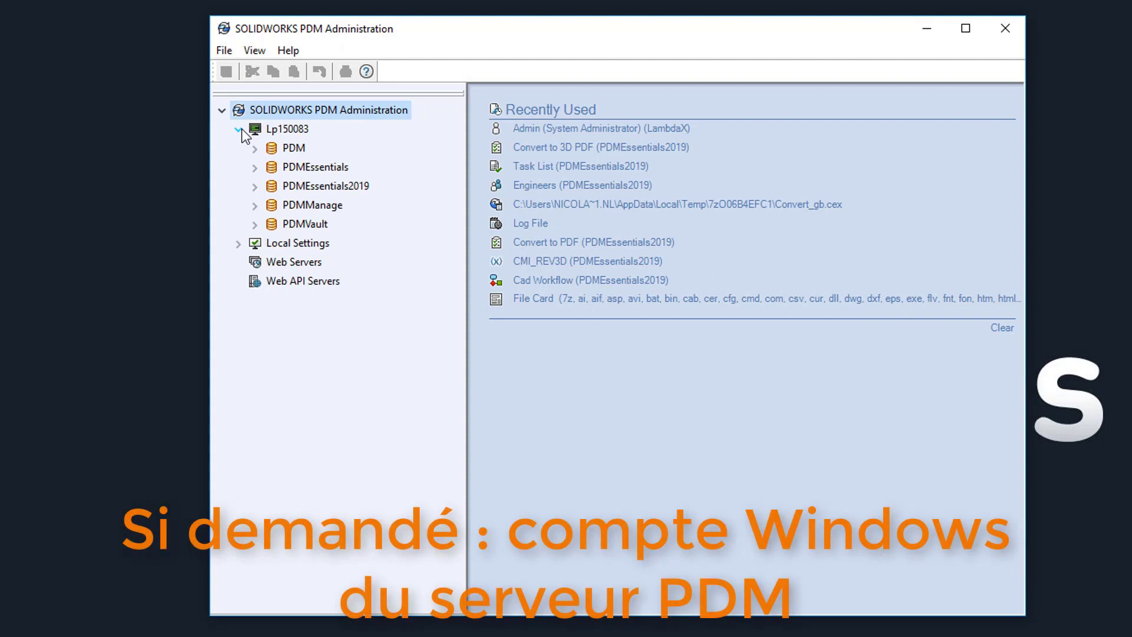
{"action": "left_click", "coordinate": [295, 186]}
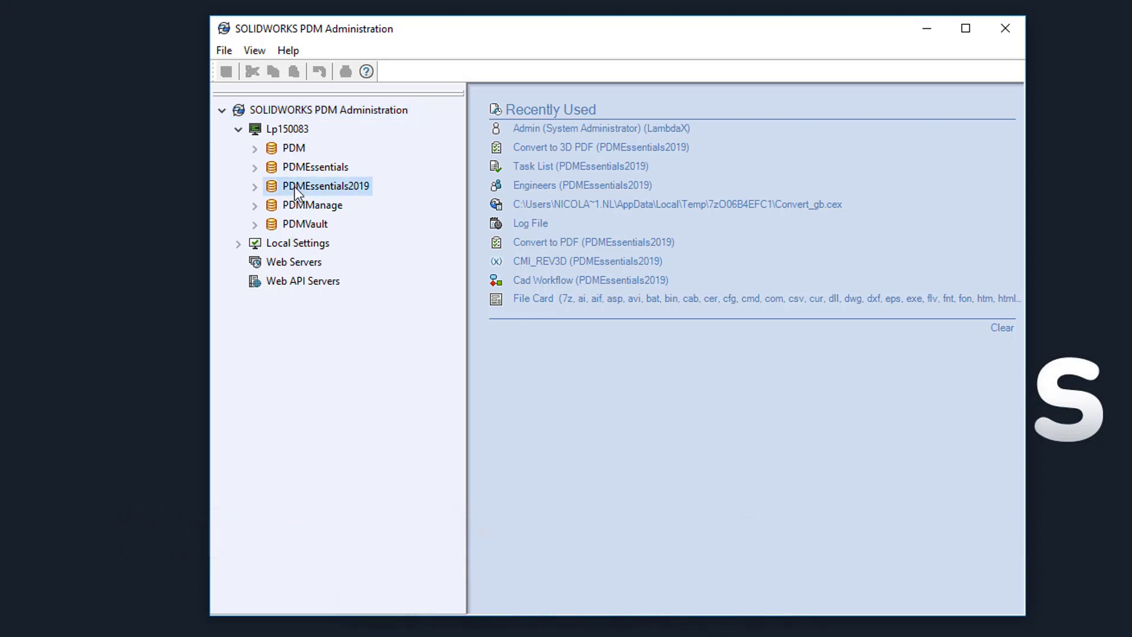
{"action": "left_click", "coordinate": [255, 187]}
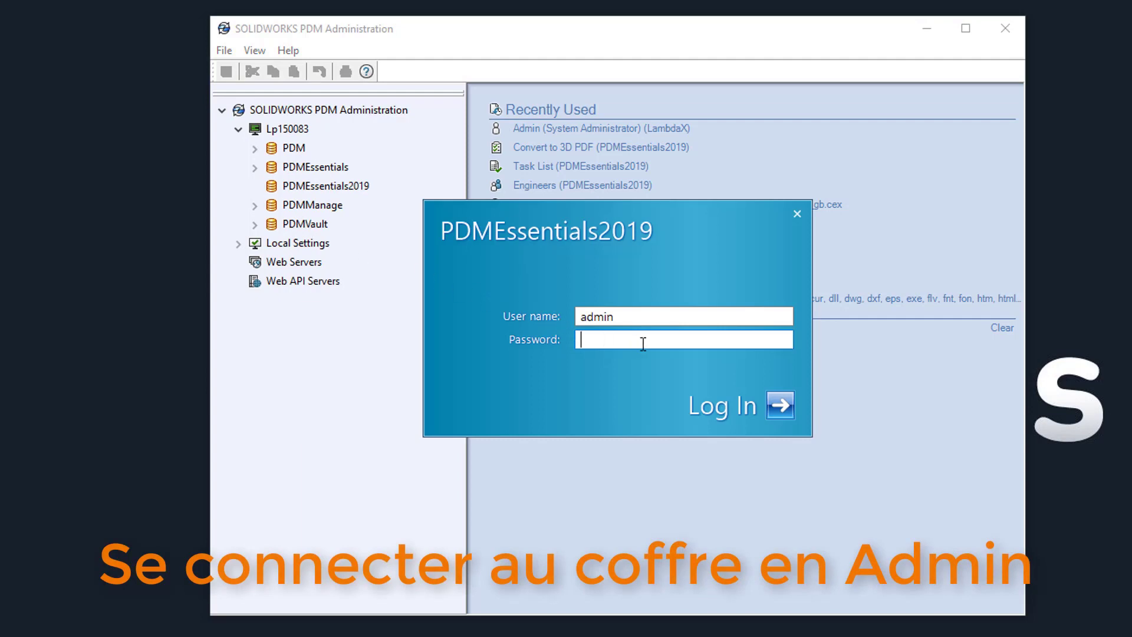
{"action": "left_click", "coordinate": [789, 408]}
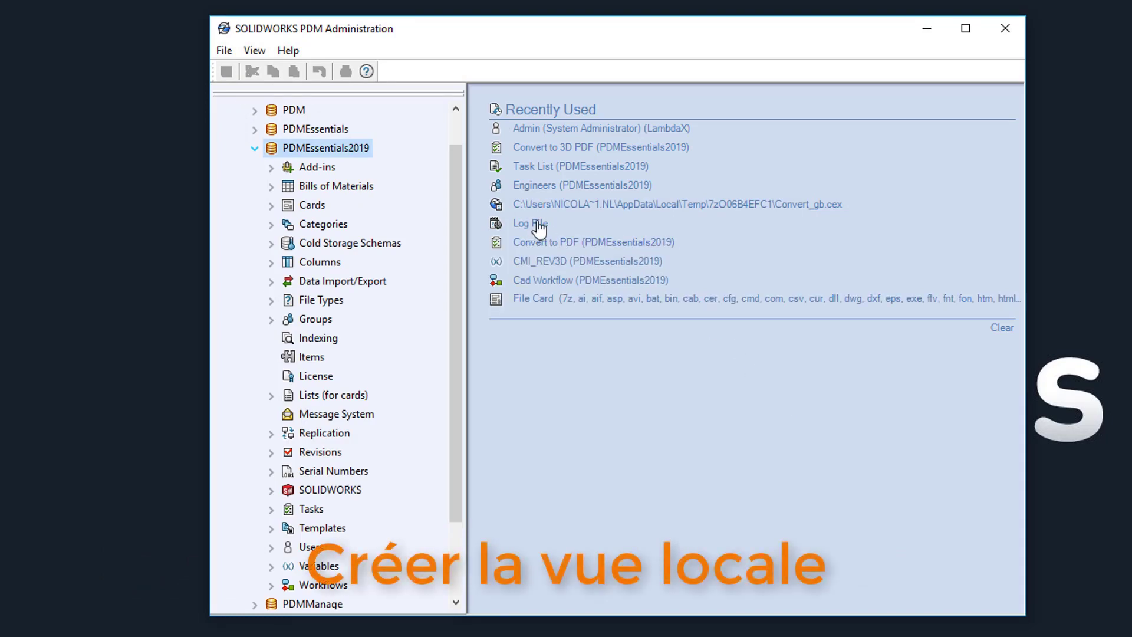
- Create a local view of the PDMEssentials2019 vault on the C: drive, accessible to all users of the computer
{"action": "right_click", "coordinate": [336, 151]}
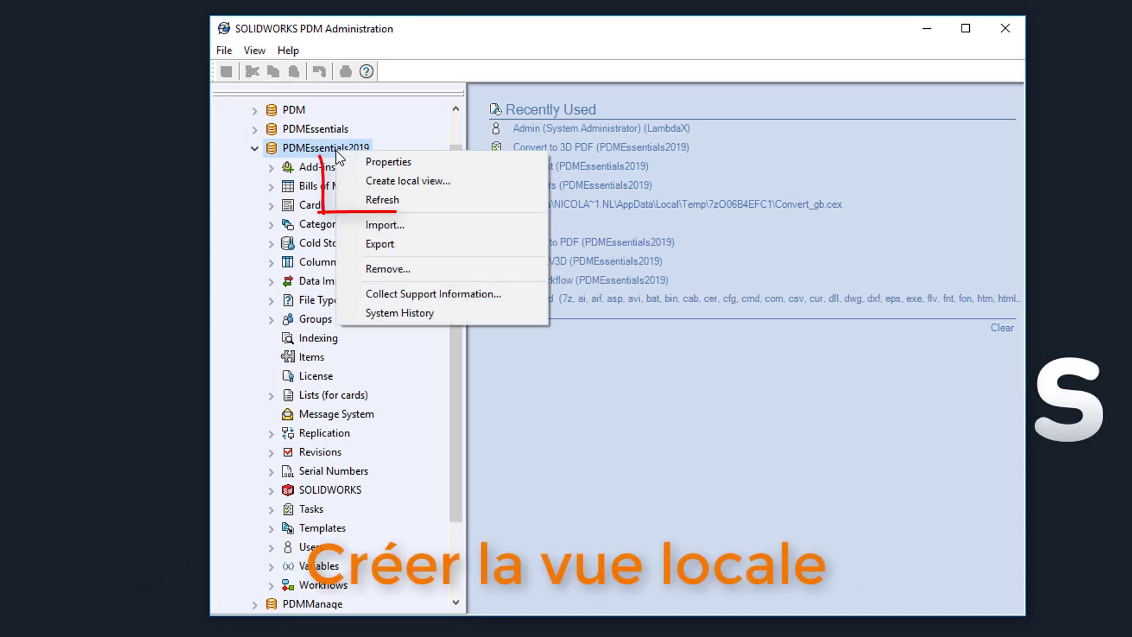
{"action": "left_click", "coordinate": [400, 182]}
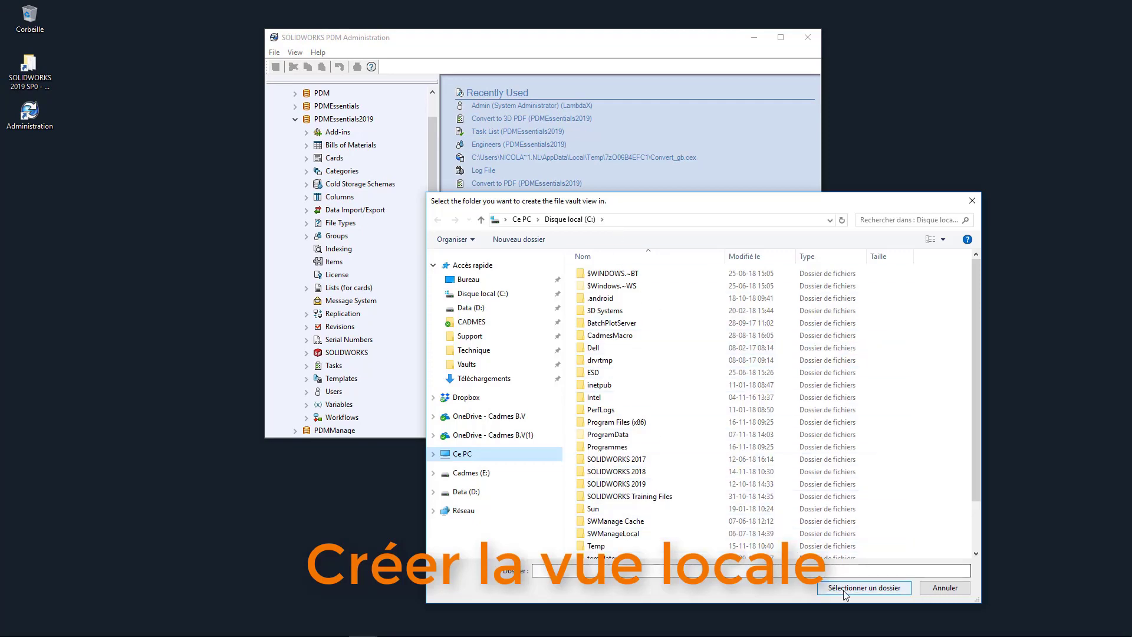
{"action": "left_click", "coordinate": [845, 590]}
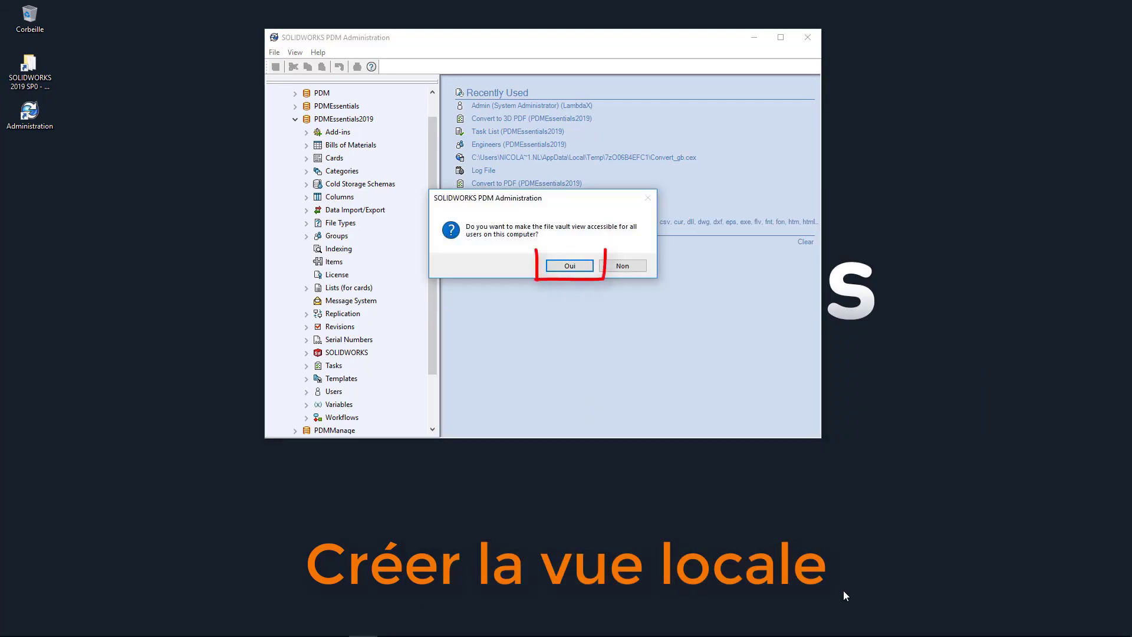
{"action": "left_click", "coordinate": [569, 265]}
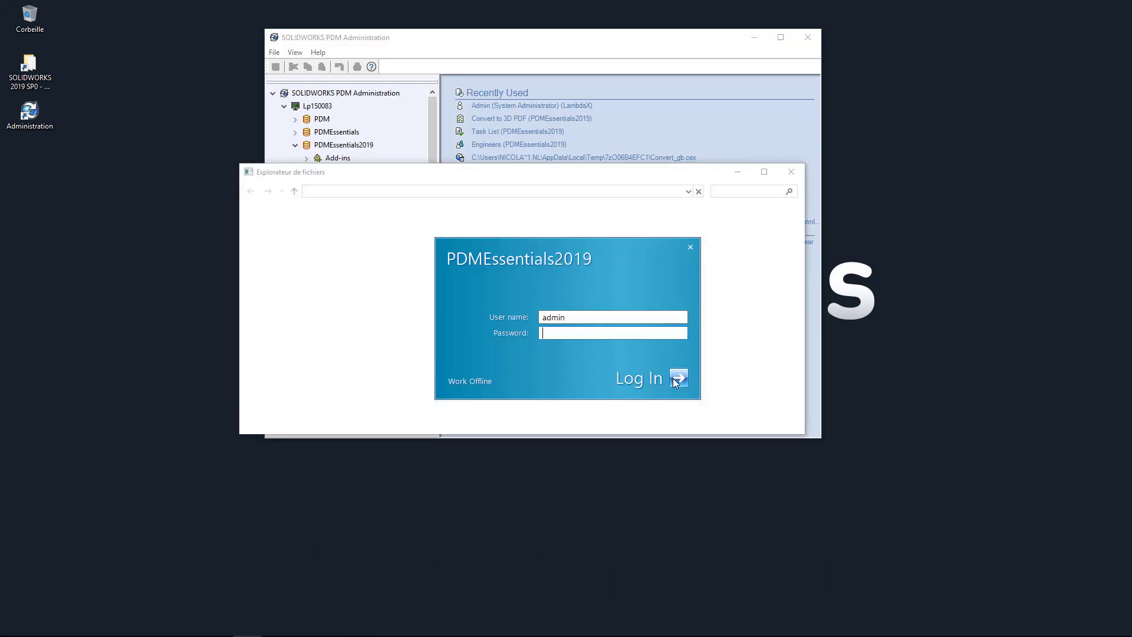
- Log in to the local vault view as admin, look through its Projects folder and close the window
{"action": "left_click", "coordinate": [678, 378]}
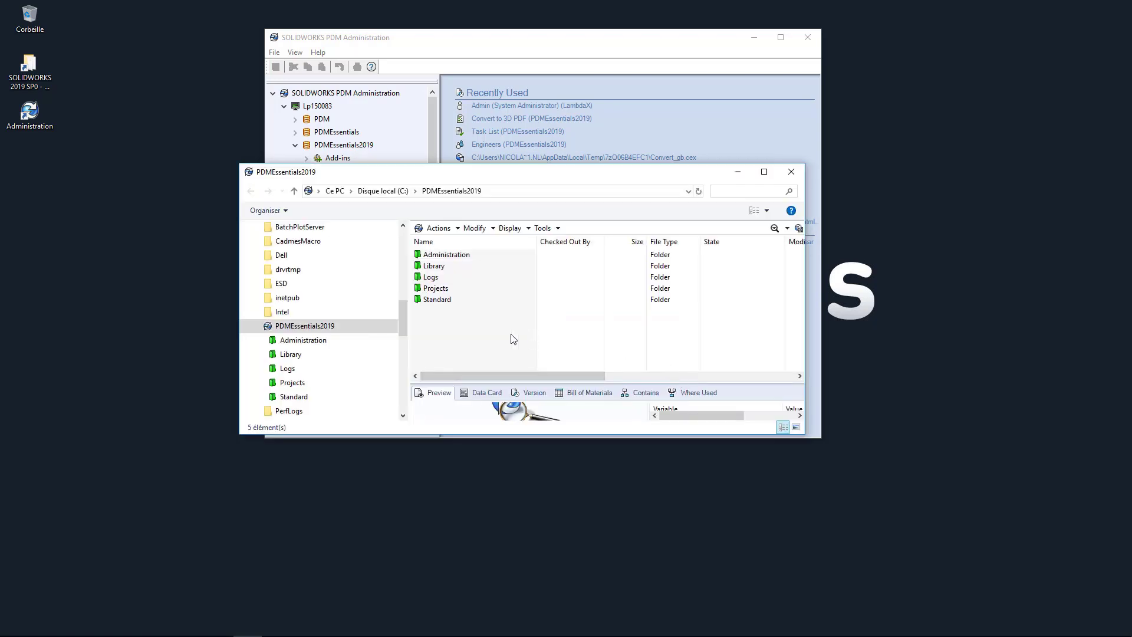
{"action": "double_click", "coordinate": [441, 291]}
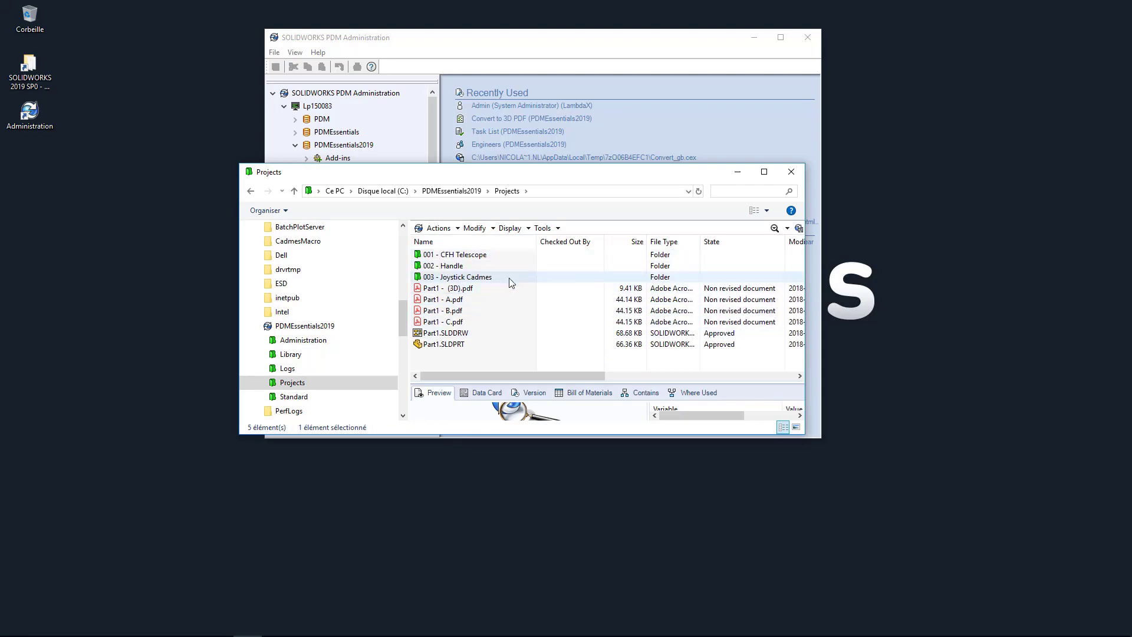
{"action": "left_click", "coordinate": [798, 177]}
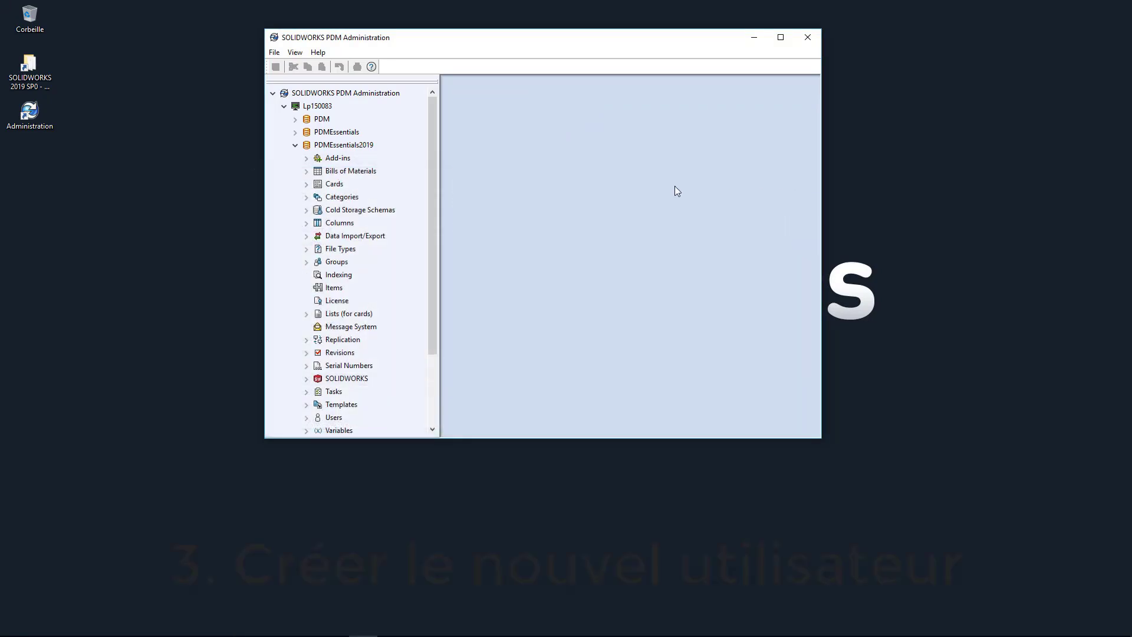
- Start adding a new user to the PDMEssentials2019 vault, copying permissions and settings from the Engineer user
{"action": "left_click_drag", "start_coordinate": [431, 228], "coordinate": [430, 271]}
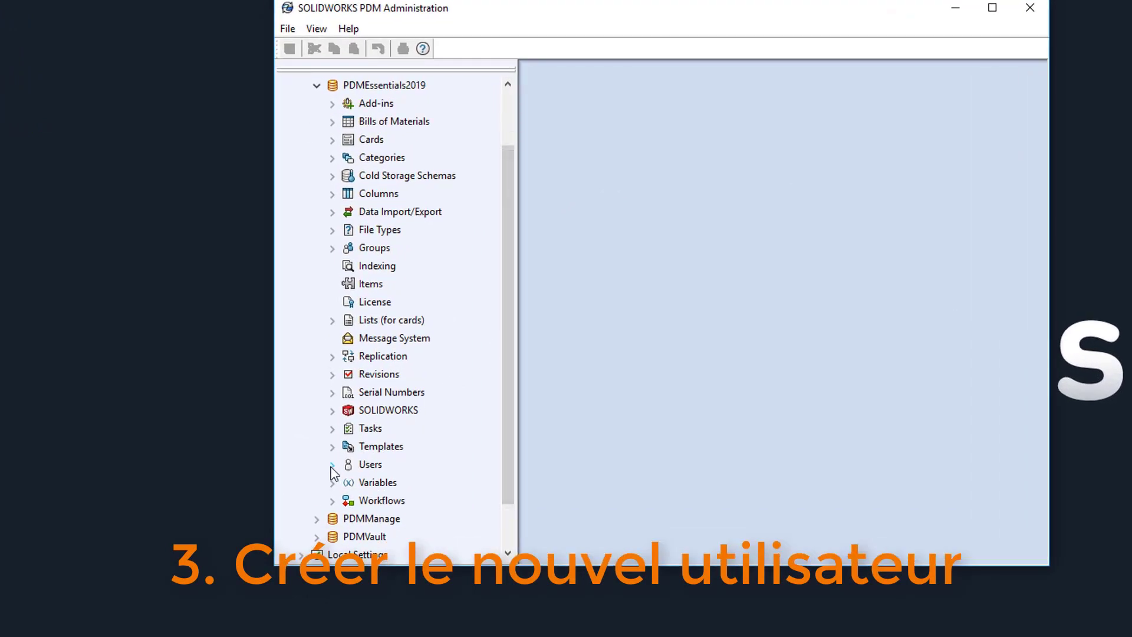
{"action": "left_click", "coordinate": [332, 465]}
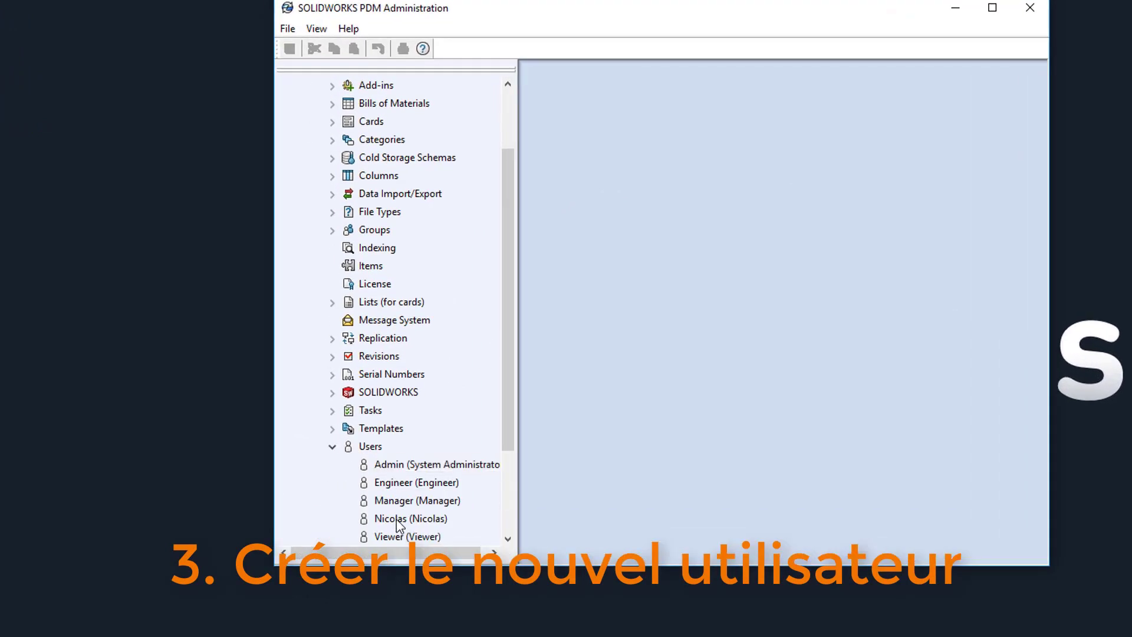
{"action": "scroll", "coordinate": [401, 539], "scroll_direction": "down", "scroll_amount": 1}
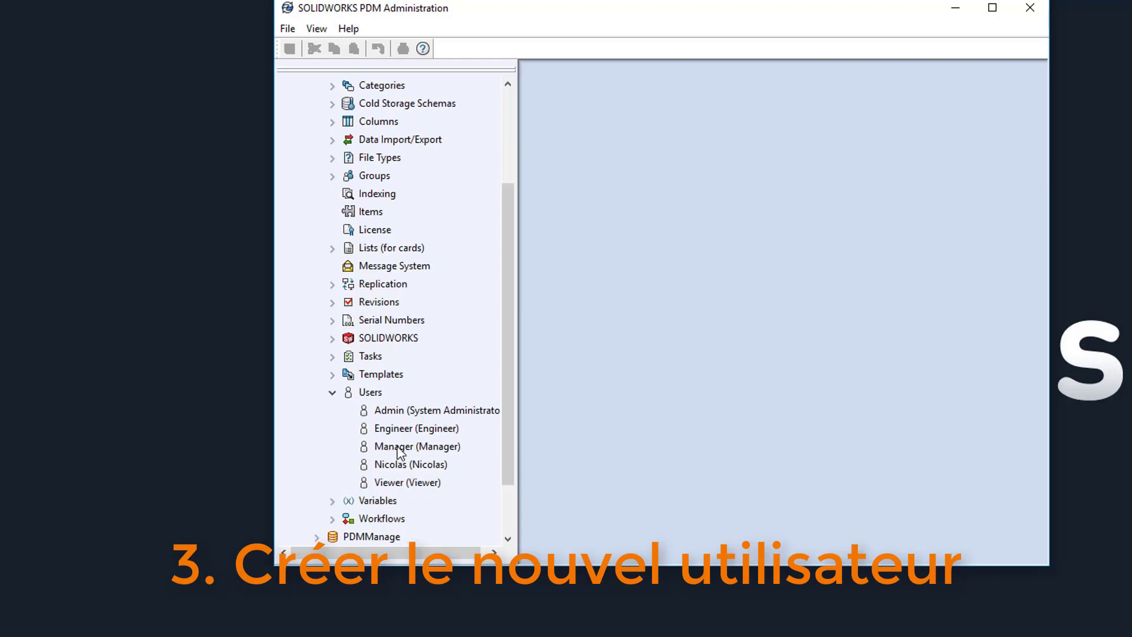
{"action": "right_click", "coordinate": [377, 393]}
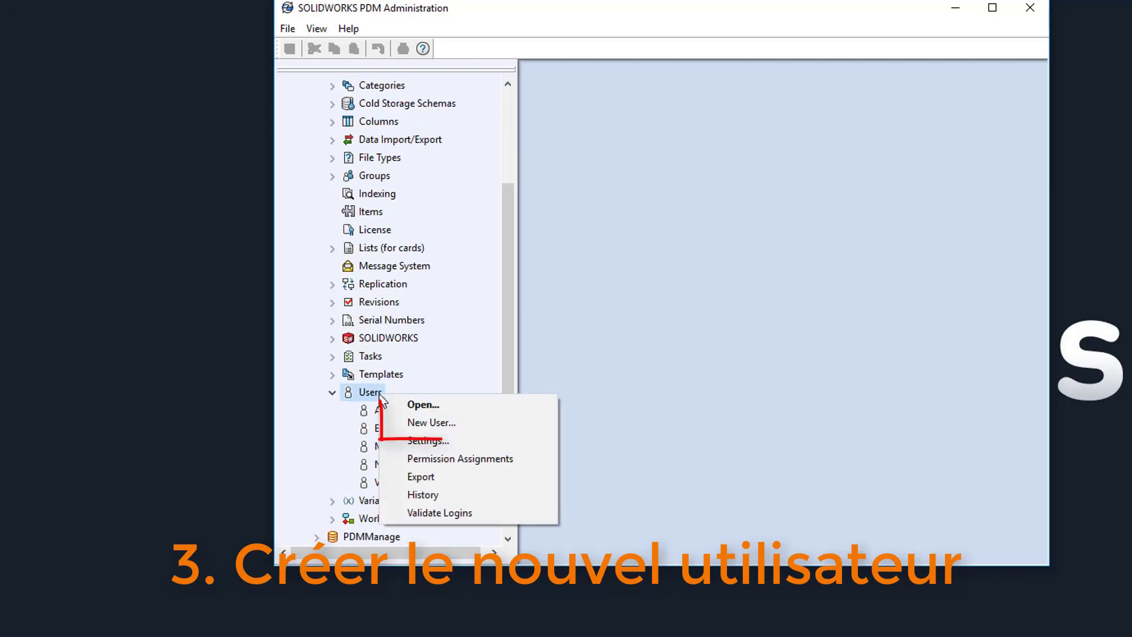
{"action": "left_click", "coordinate": [455, 430]}
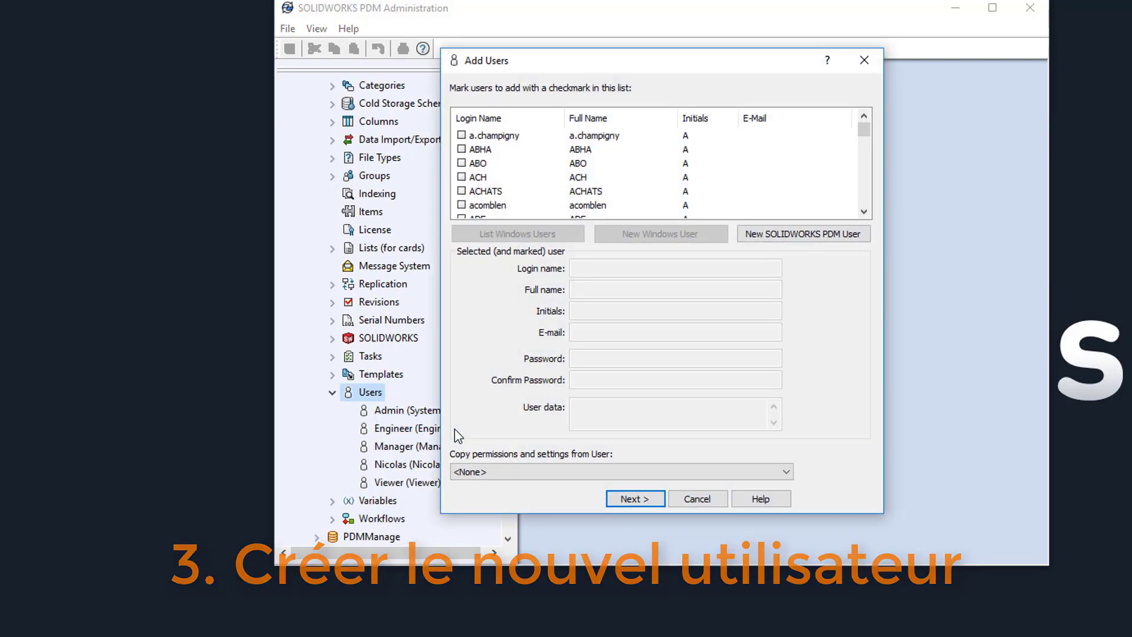
{"action": "left_click", "coordinate": [495, 476]}
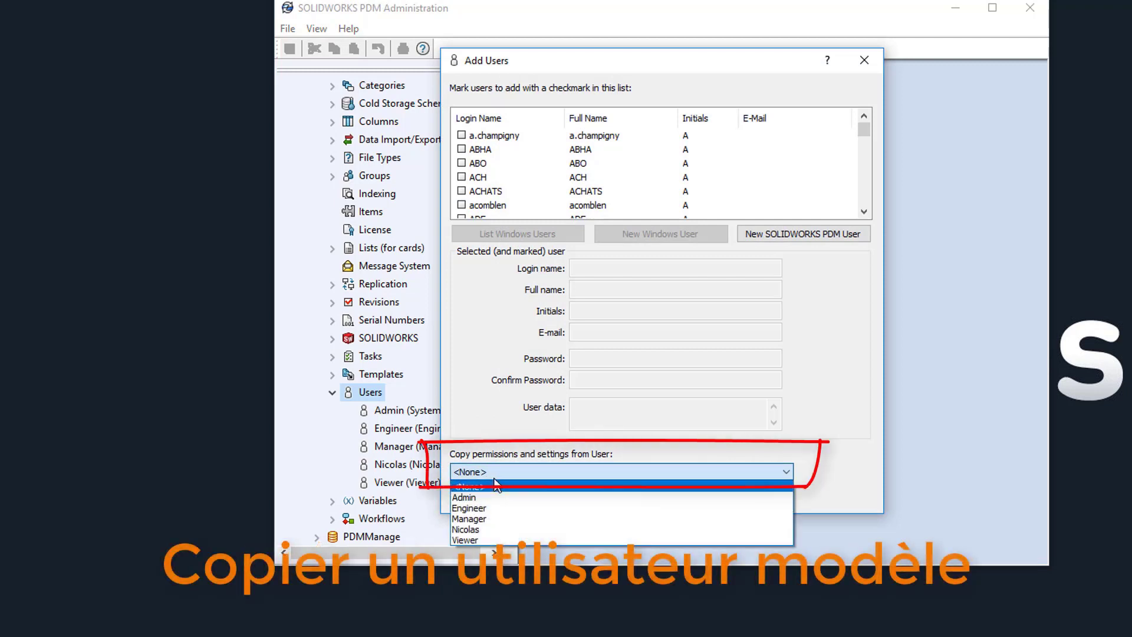
{"action": "left_click", "coordinate": [482, 508]}
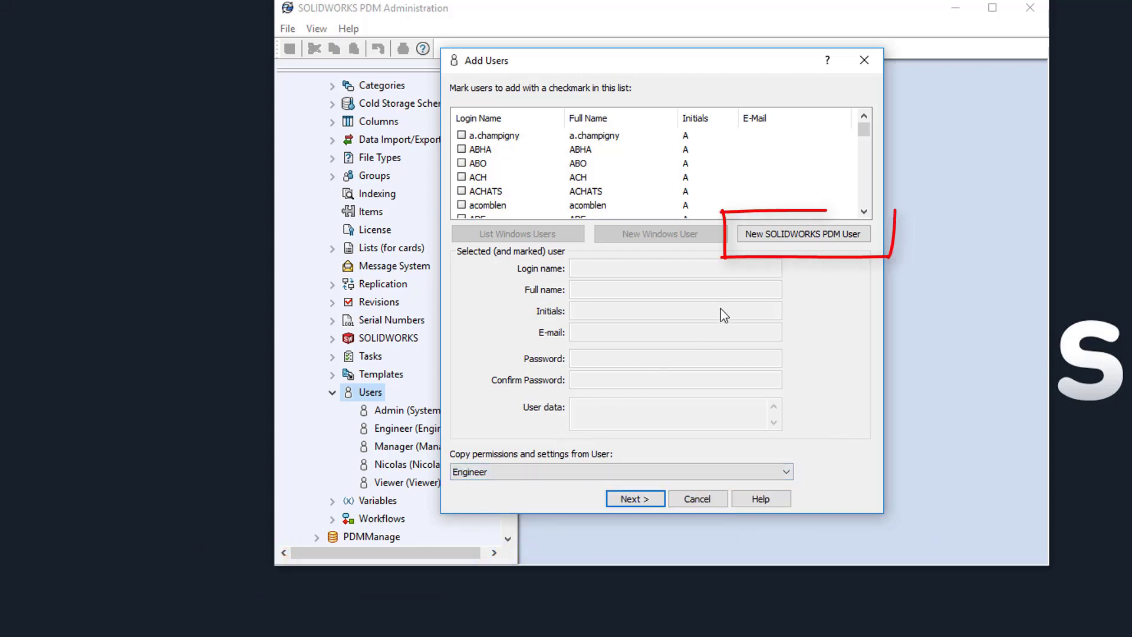
- Create a new SOLIDWORKS PDM user with the person's first name as login name, and continue without assigning a password
{"action": "left_click", "coordinate": [765, 236]}
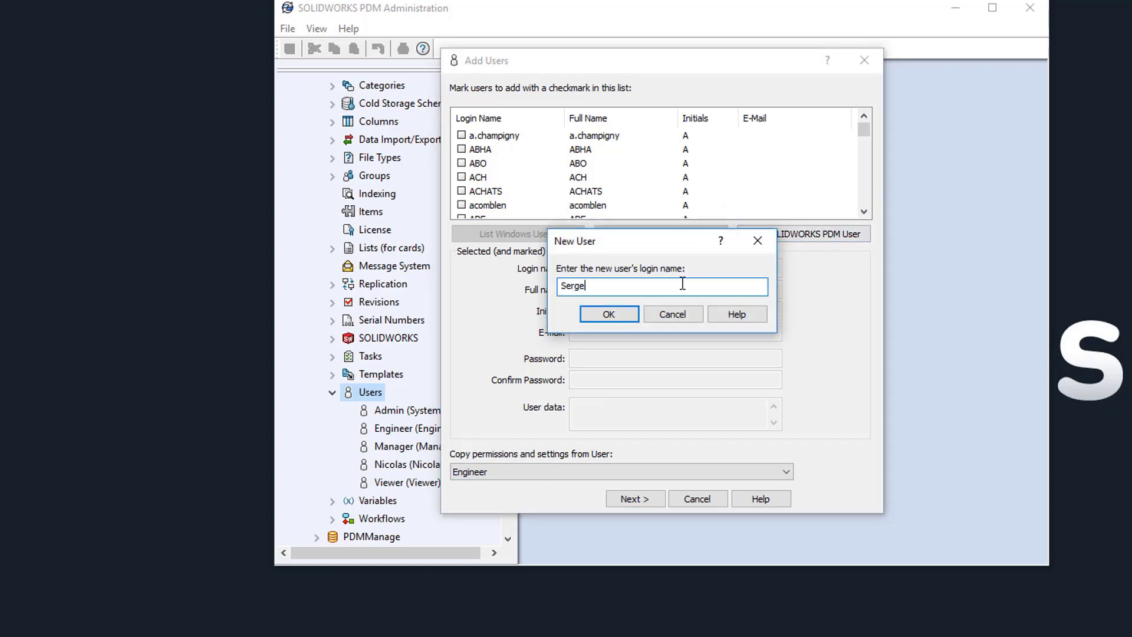
{"action": "left_click", "coordinate": [613, 316]}
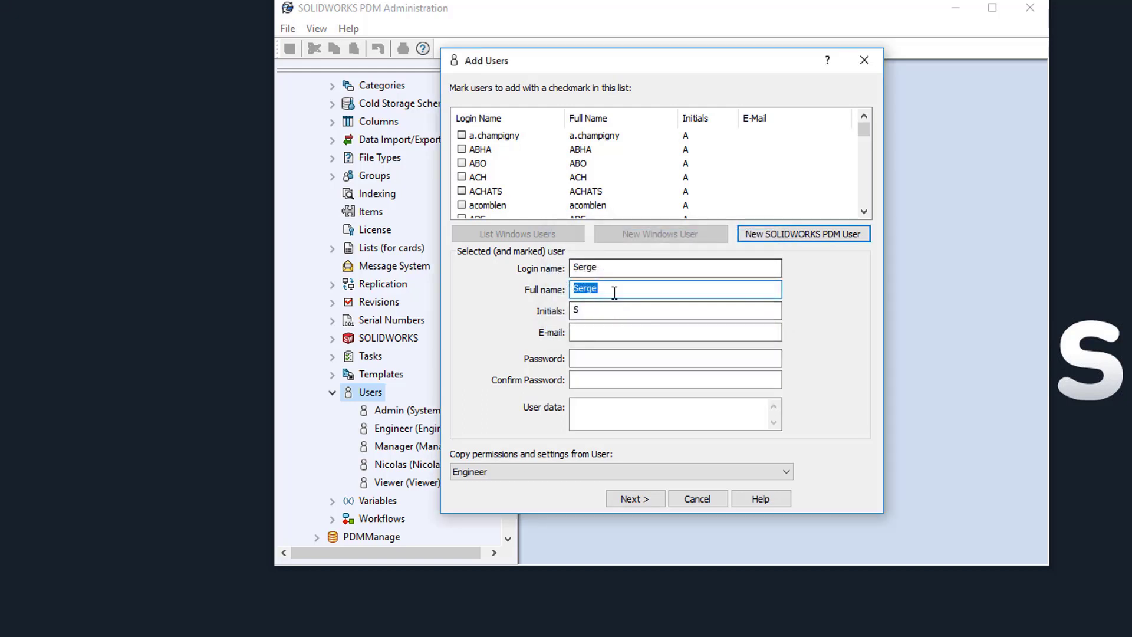
{"action": "left_click", "coordinate": [637, 499]}
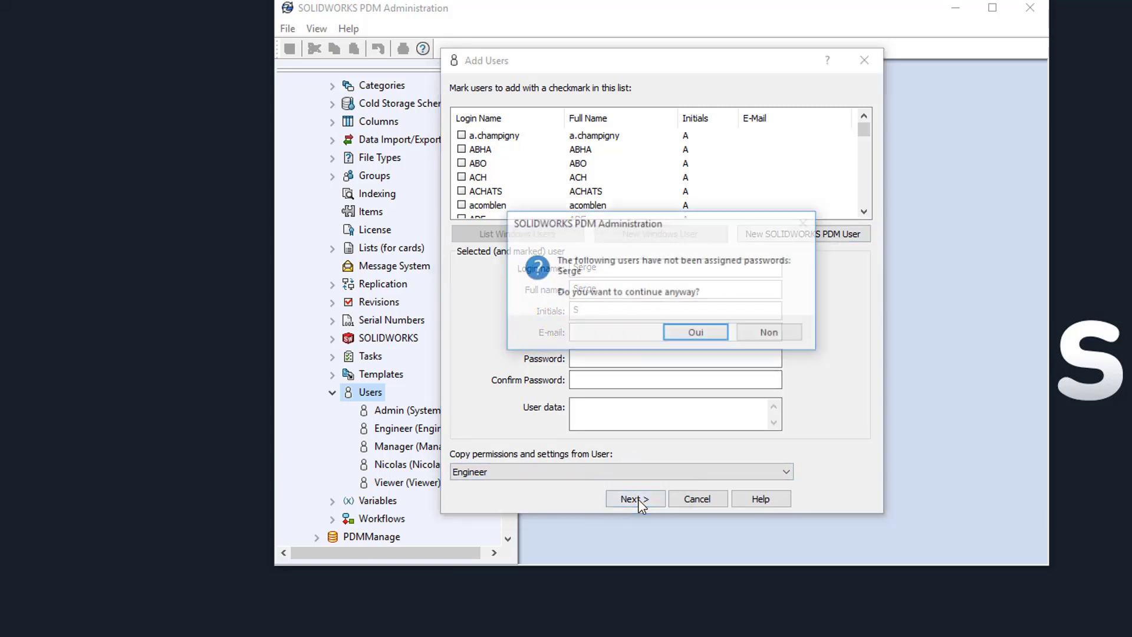
{"action": "left_click", "coordinate": [690, 334]}
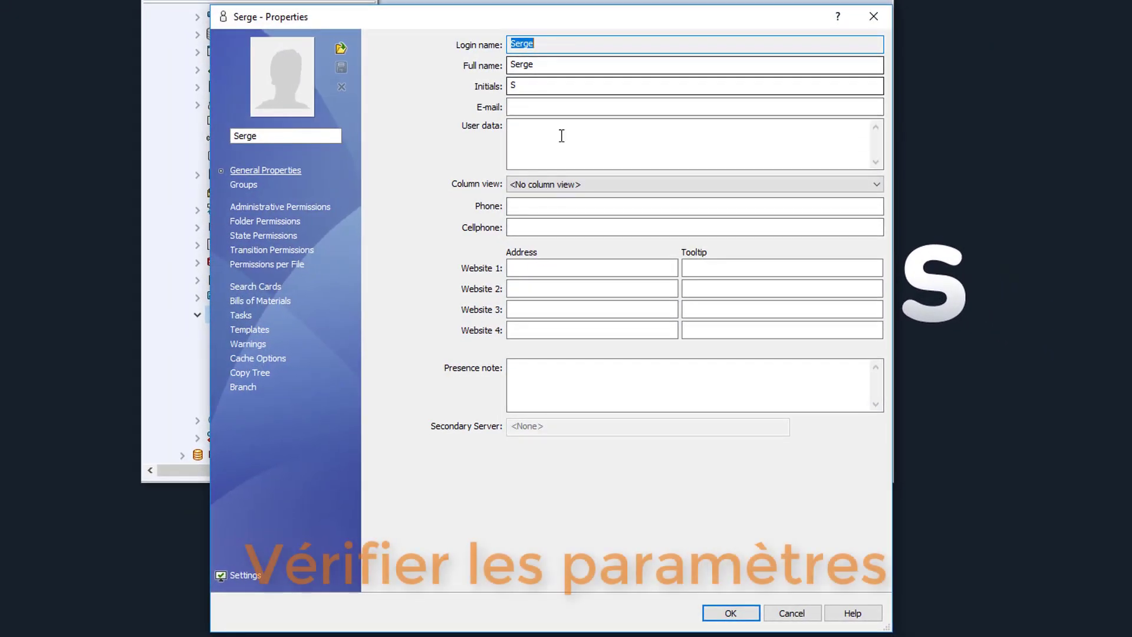
- Set the new user's column view to ColumnView, and review the group memberships and the folder permissions on PDMEssentials2019
{"action": "left_click", "coordinate": [560, 184]}
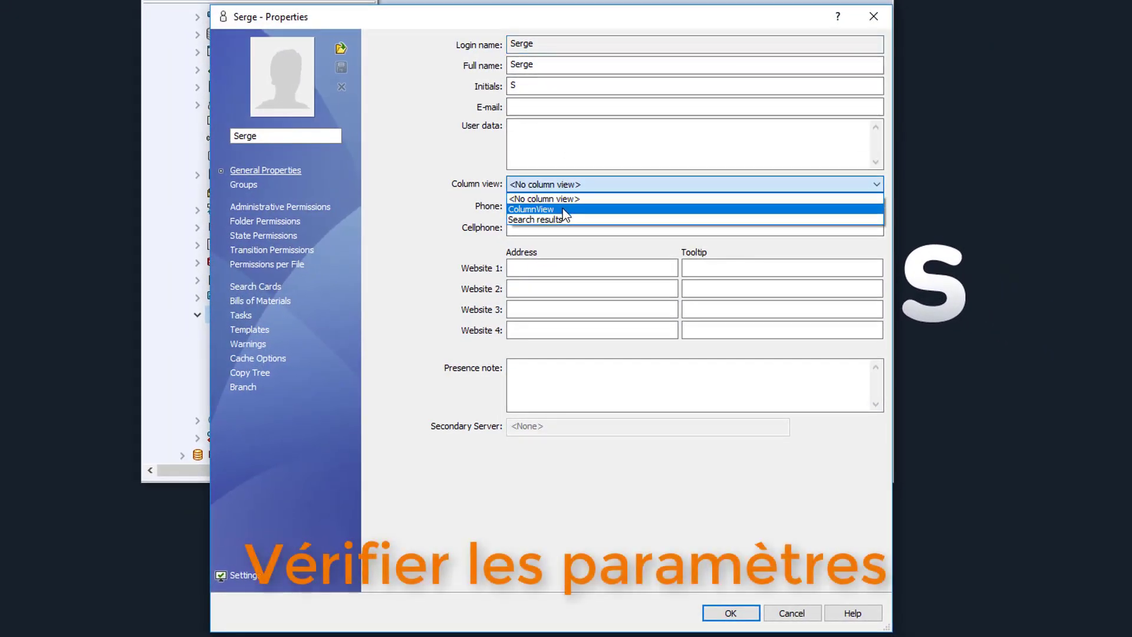
{"action": "left_click", "coordinate": [565, 208]}
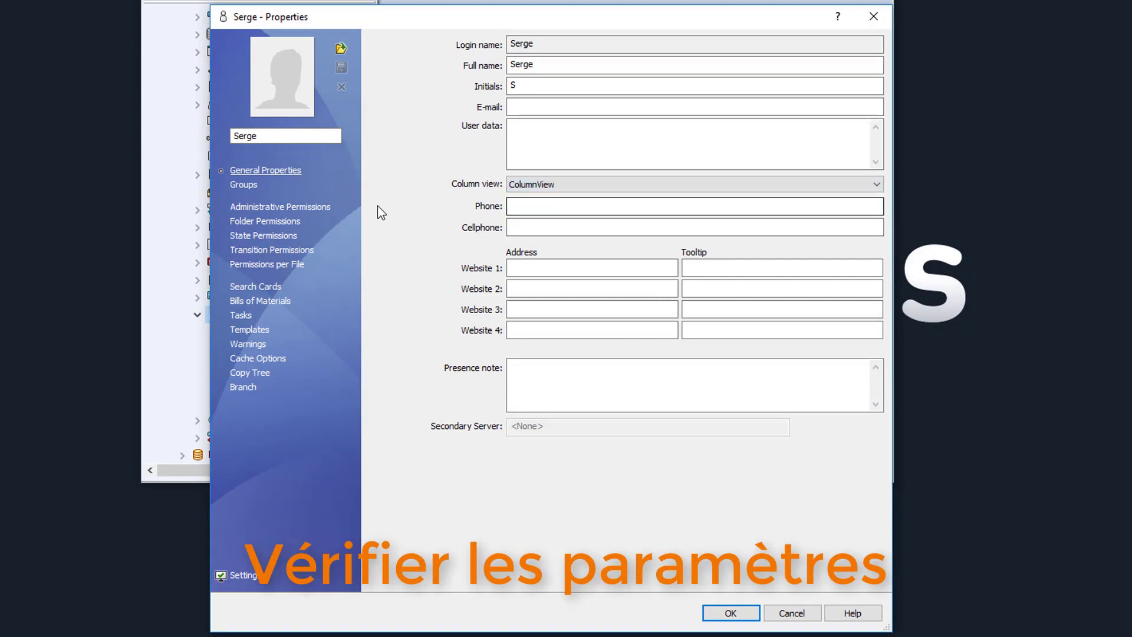
{"action": "left_click", "coordinate": [244, 185]}
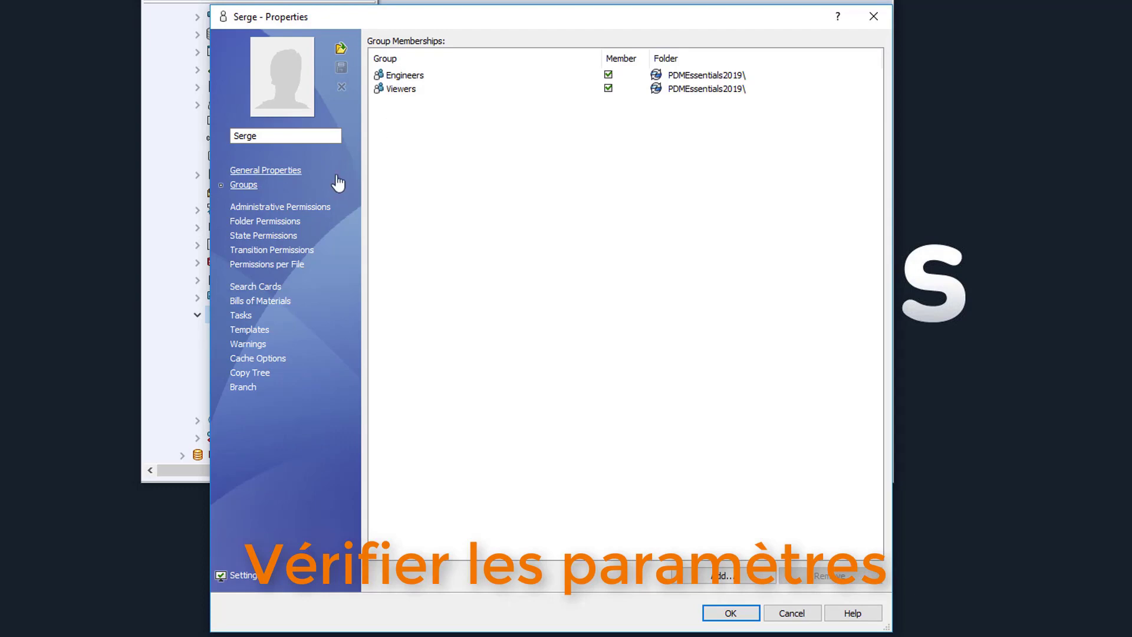
{"action": "left_click", "coordinate": [324, 208]}
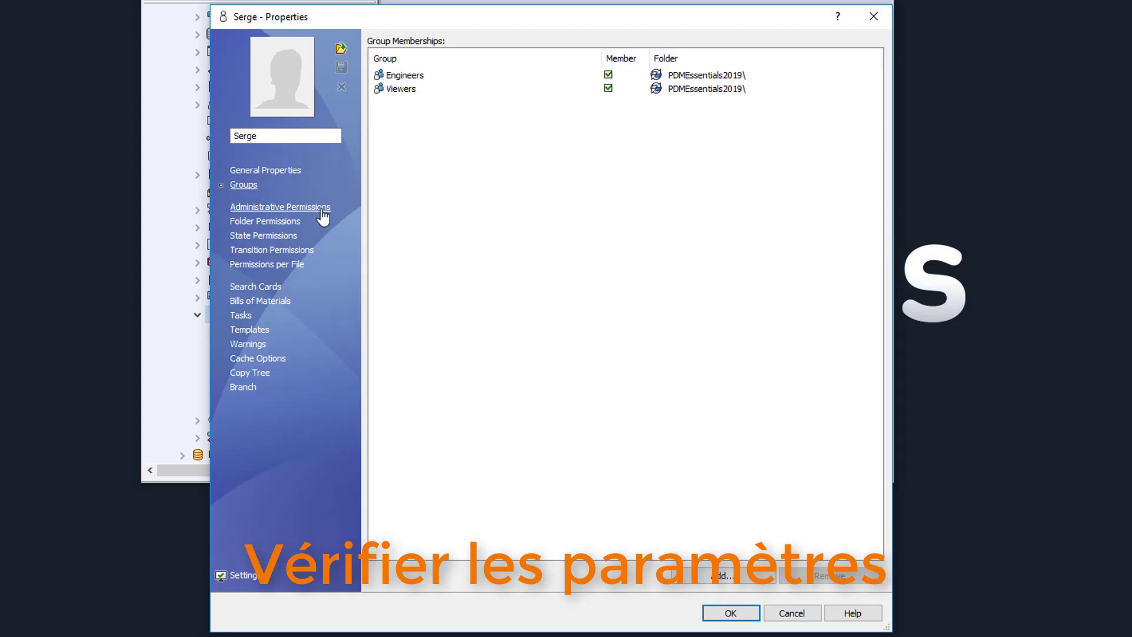
{"action": "left_click", "coordinate": [276, 223]}
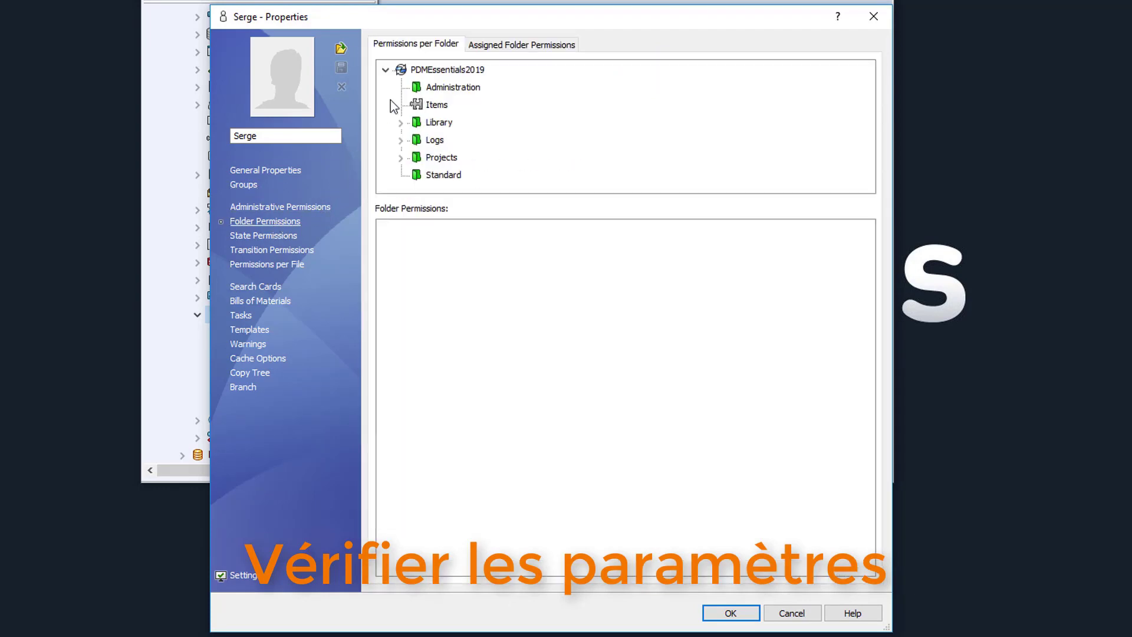
{"action": "left_click", "coordinate": [424, 69]}
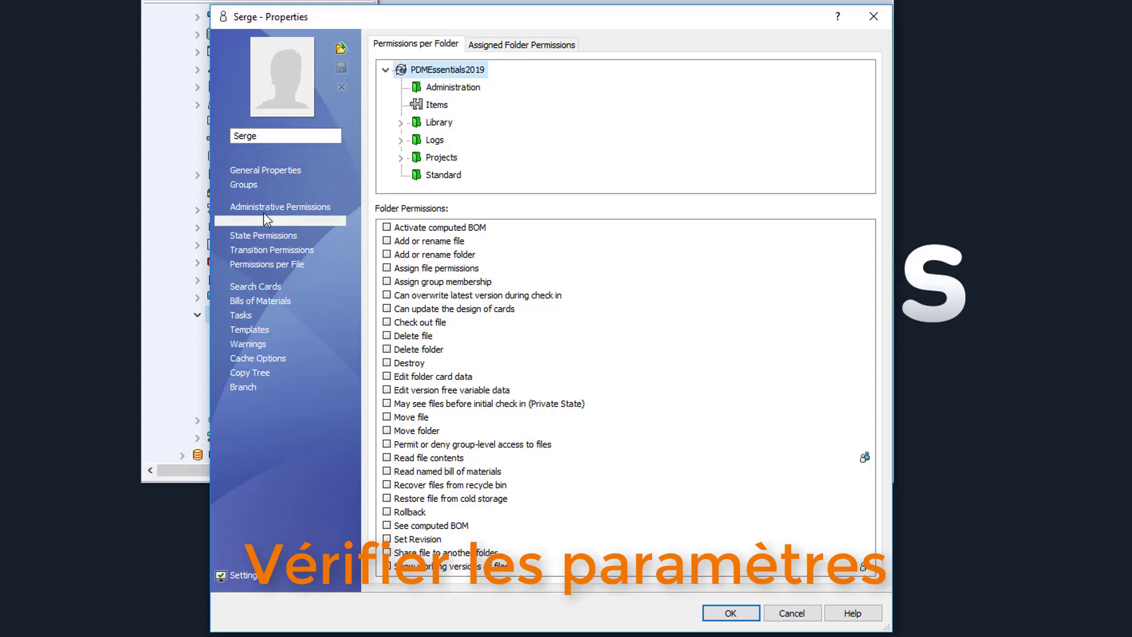
- Review the new user's search card and bill of materials access, and grant access to the Convert task
{"action": "left_click", "coordinate": [259, 287]}
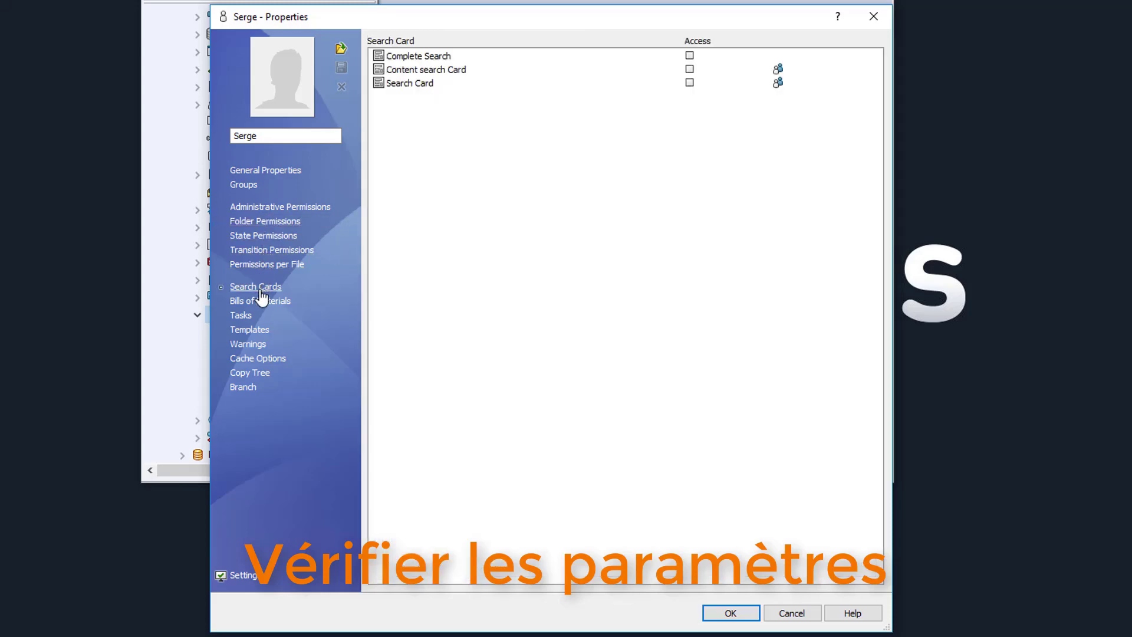
{"action": "left_click", "coordinate": [258, 303]}
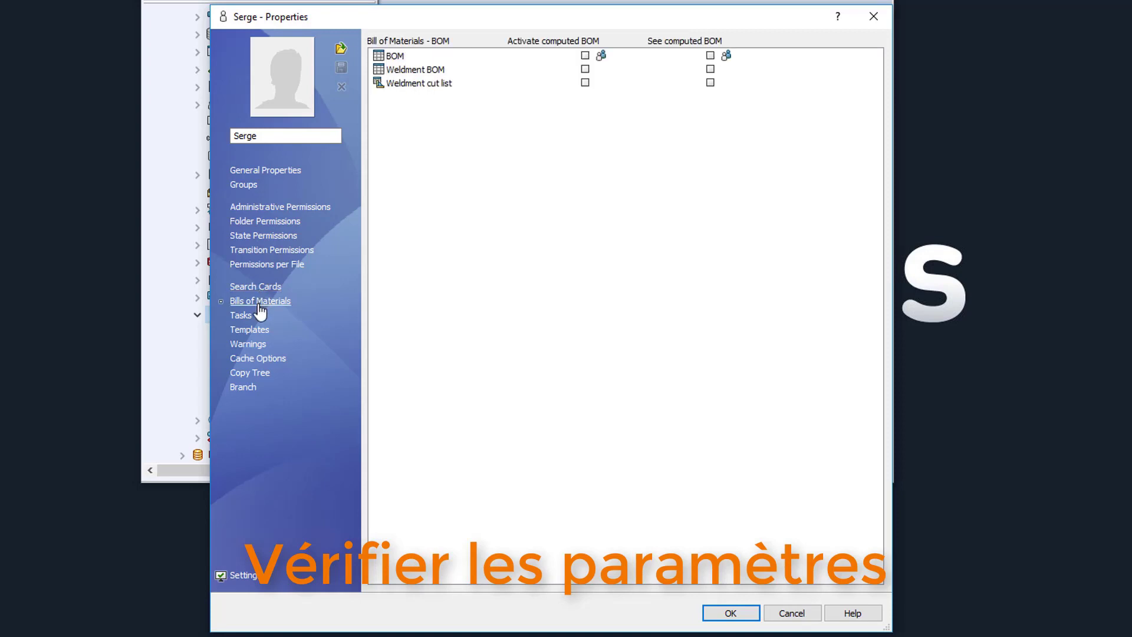
{"action": "left_click", "coordinate": [241, 317]}
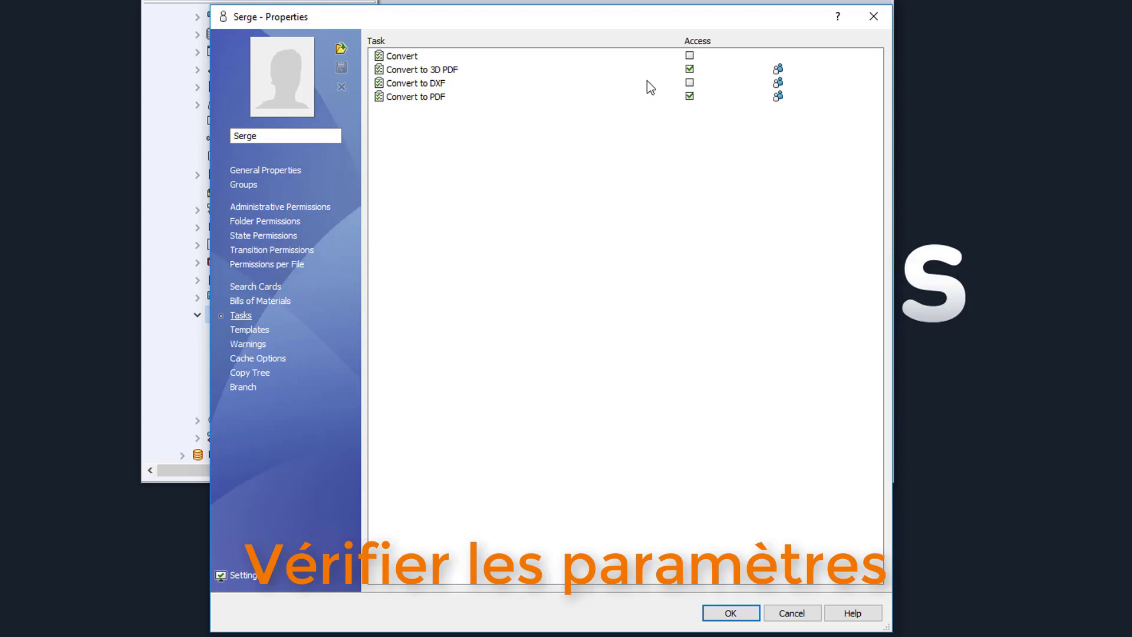
{"action": "left_click", "coordinate": [689, 56]}
- Review the new user's templates, warnings, Administration folder cache options, and the Copy Tree and Branch folder exclusions
{"action": "left_click", "coordinate": [248, 331]}
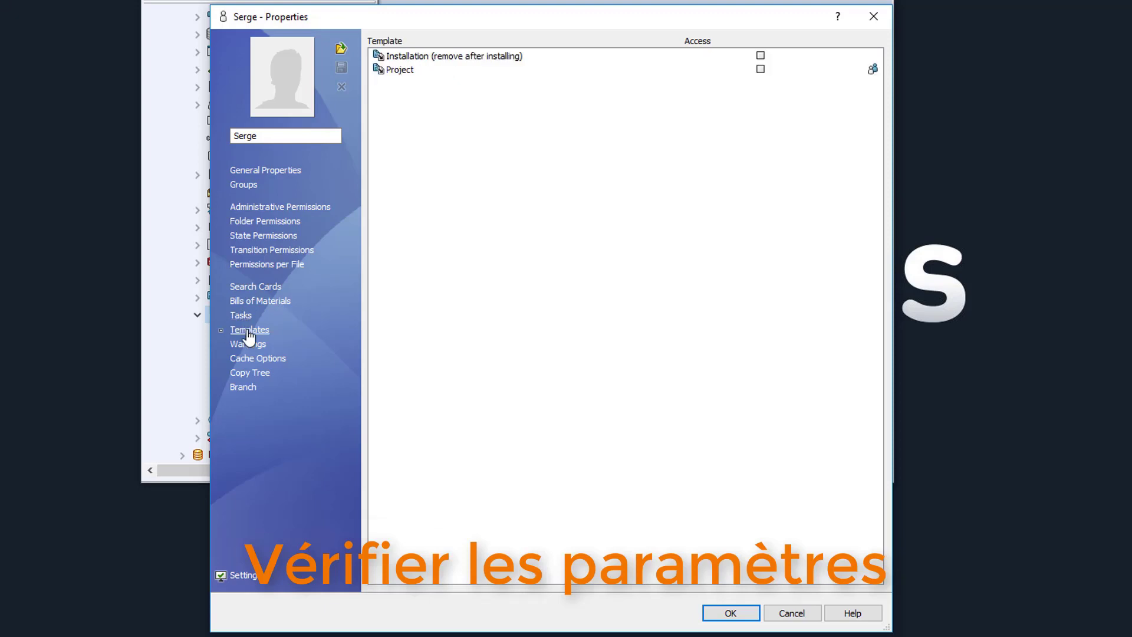
{"action": "left_click", "coordinate": [248, 348]}
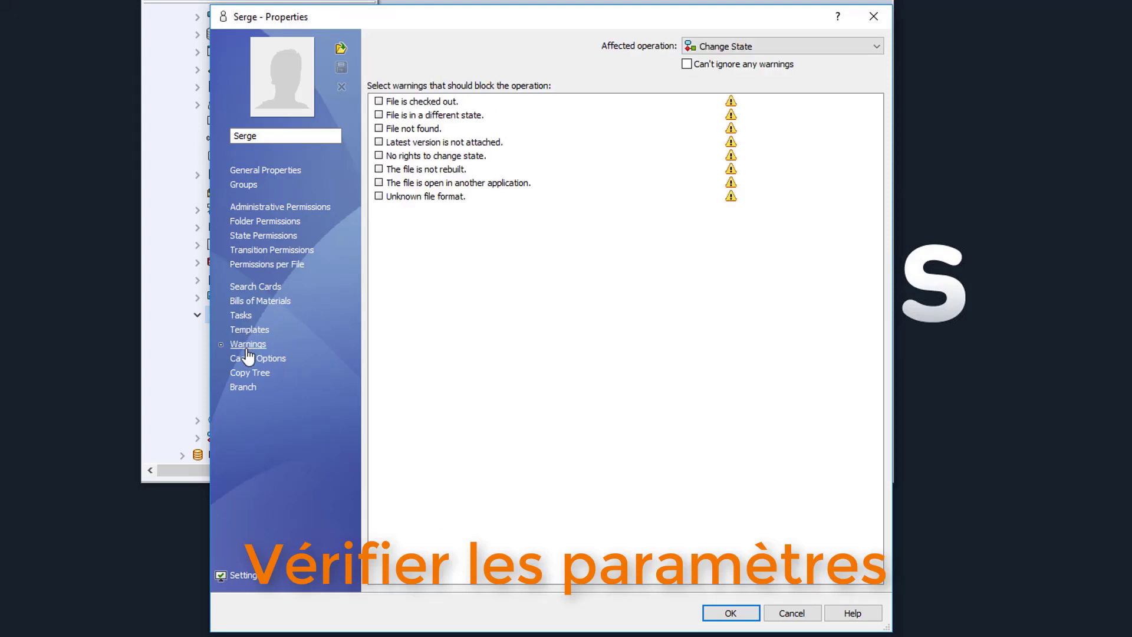
{"action": "left_click", "coordinate": [249, 359]}
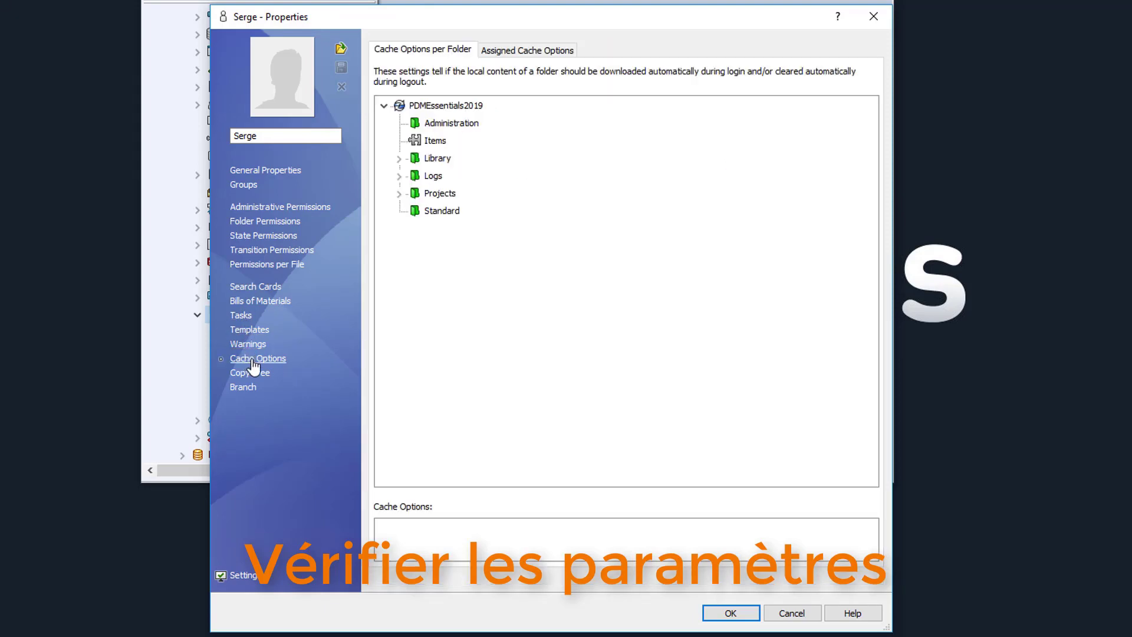
{"action": "left_click", "coordinate": [429, 125]}
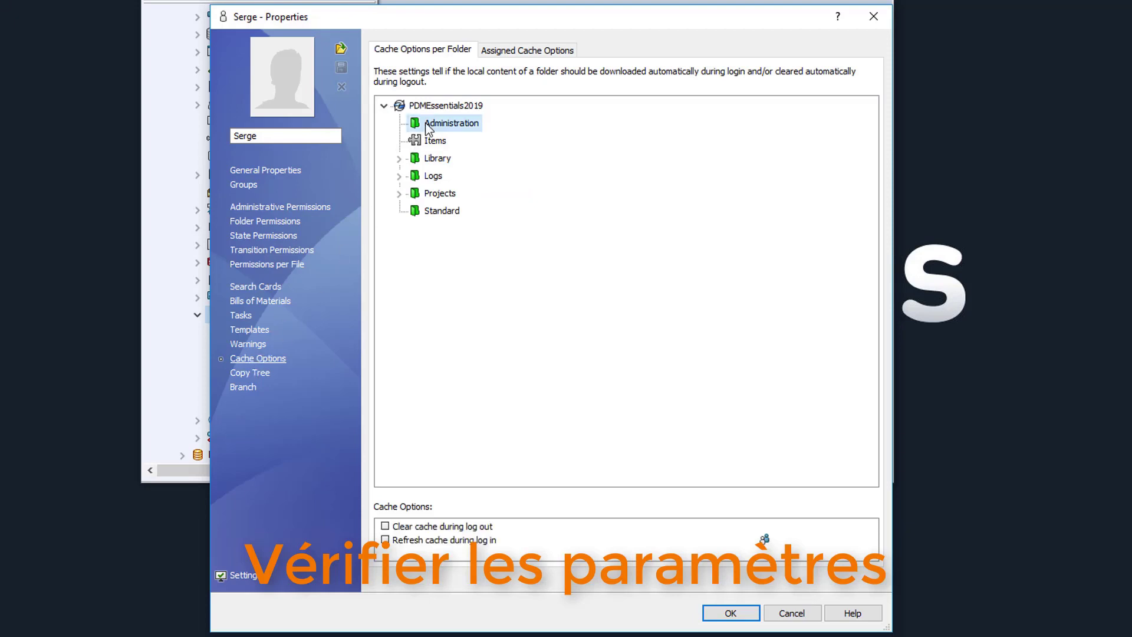
{"action": "left_click", "coordinate": [245, 373]}
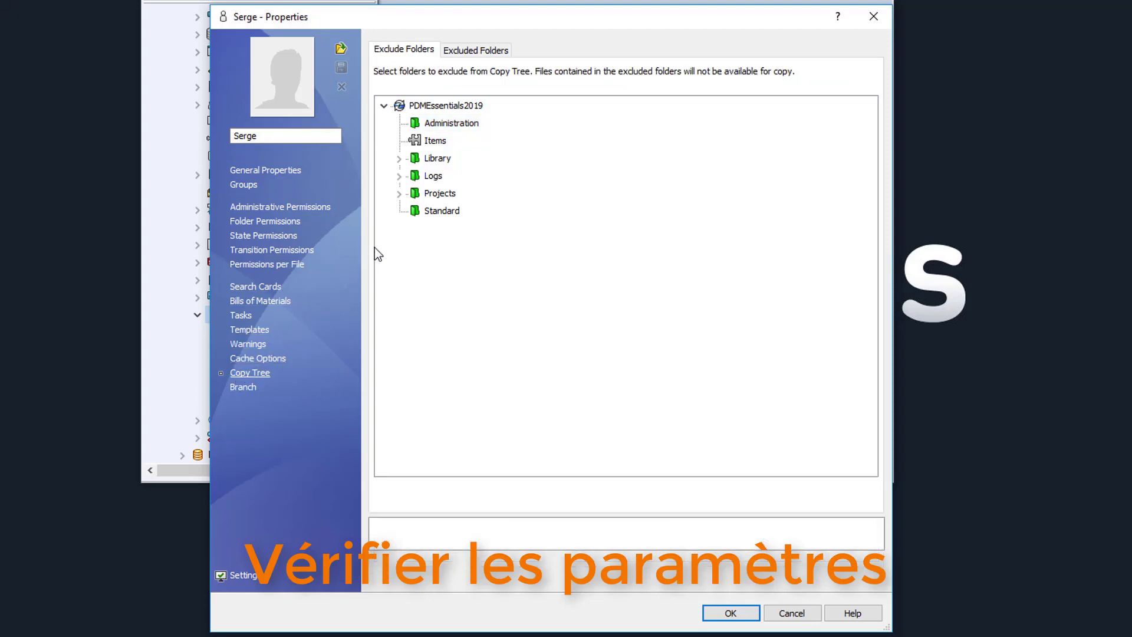
{"action": "left_click", "coordinate": [426, 159]}
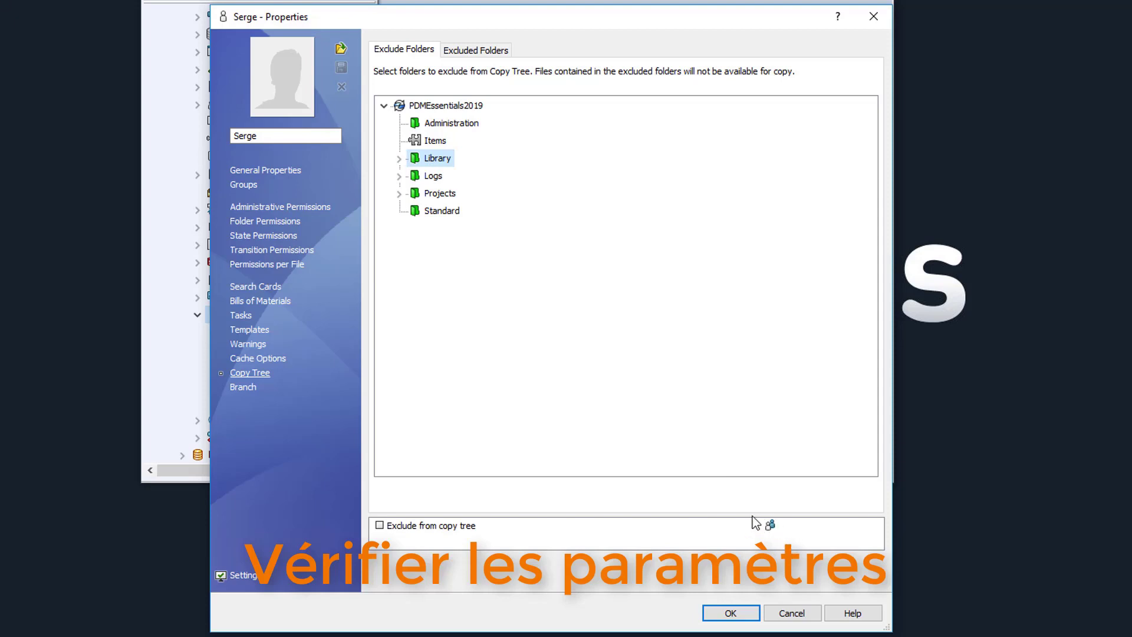
{"action": "left_click", "coordinate": [242, 388]}
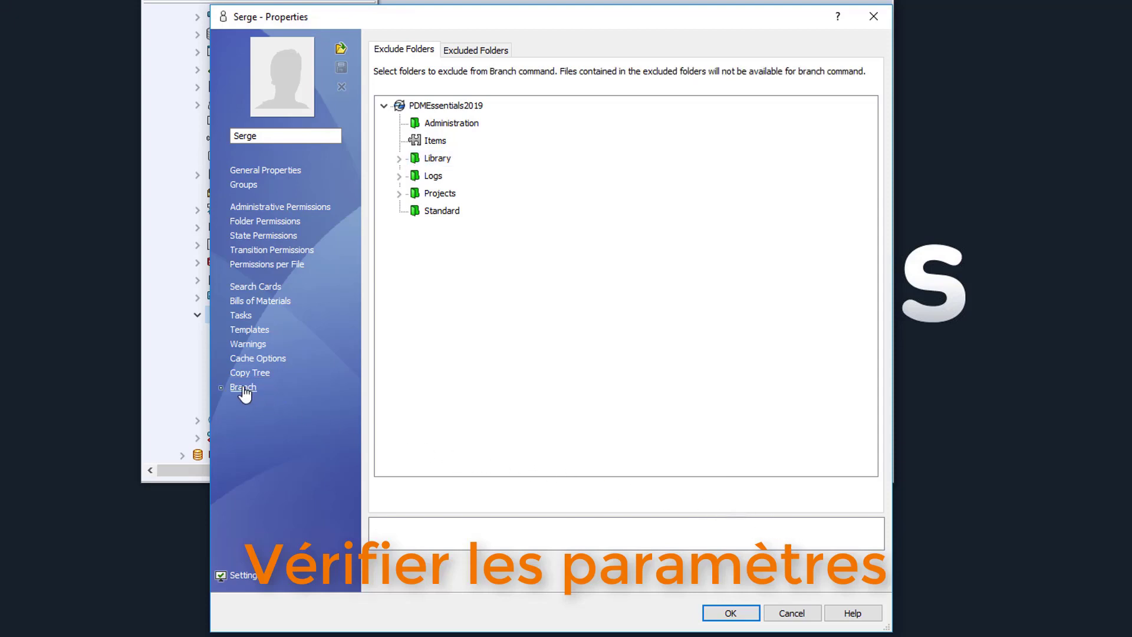
- Set the language in the new user's settings to Français
{"action": "left_click", "coordinate": [248, 576]}
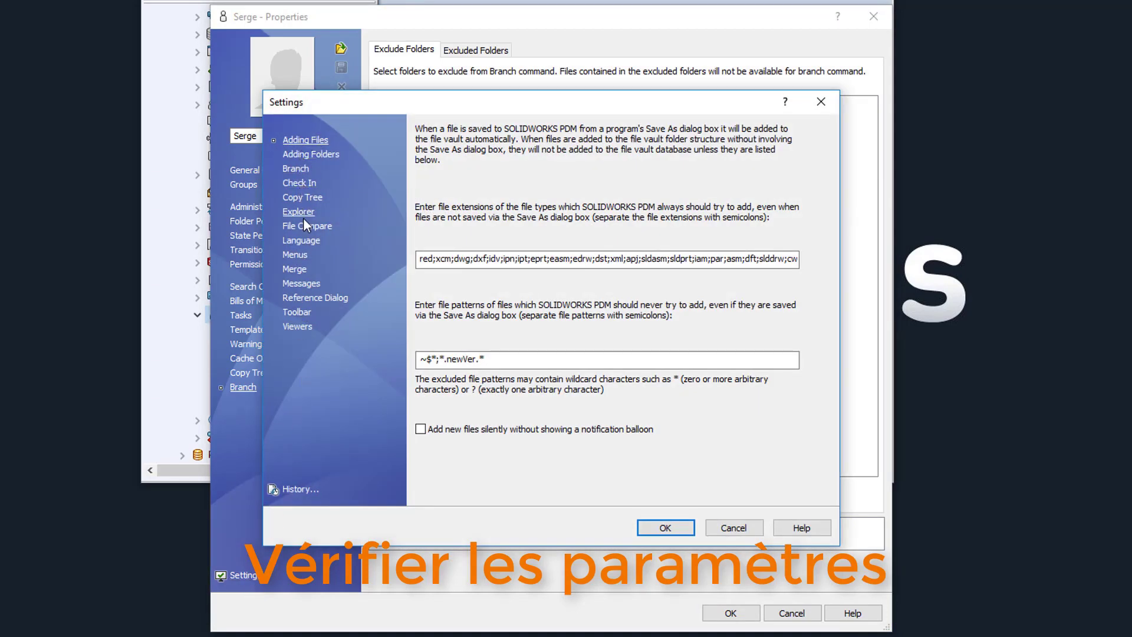
{"action": "left_click", "coordinate": [301, 241]}
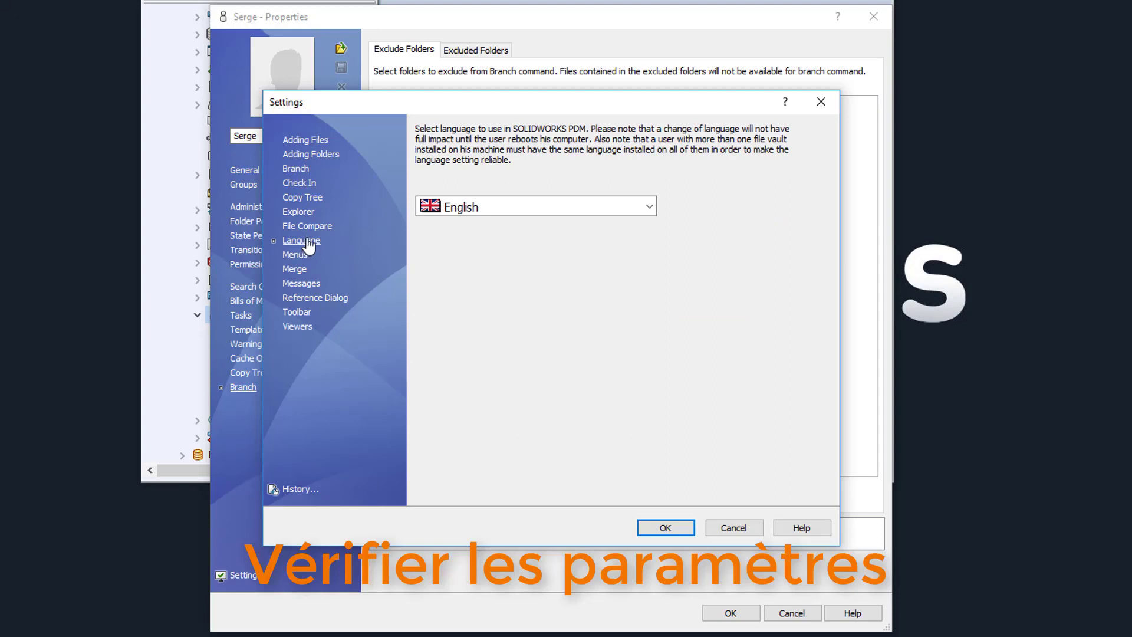
{"action": "left_click", "coordinate": [455, 211]}
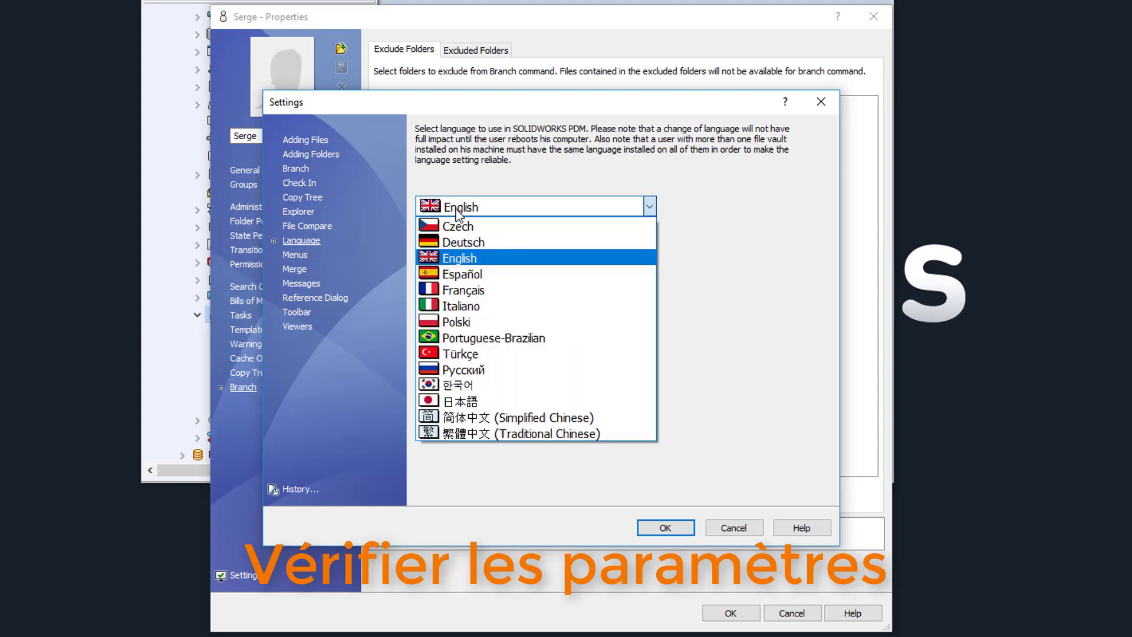
{"action": "left_click", "coordinate": [469, 290]}
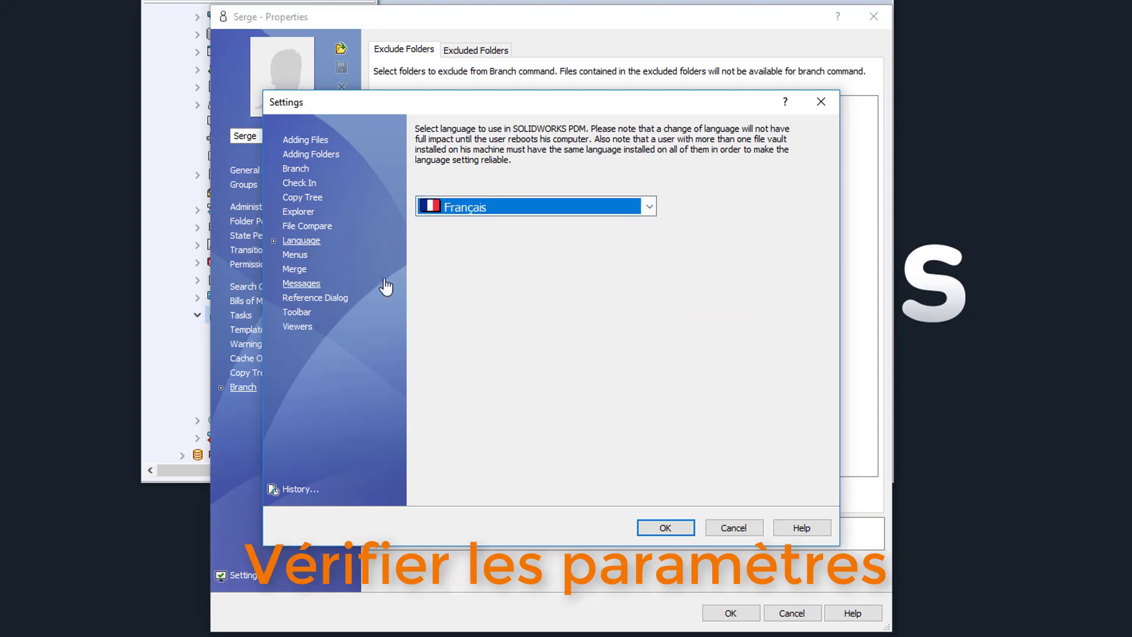
- Enable always working with the latest file versions and the get version command in the SOLIDWORKS Add-in, and save the user's settings and properties
{"action": "left_click", "coordinate": [308, 300]}
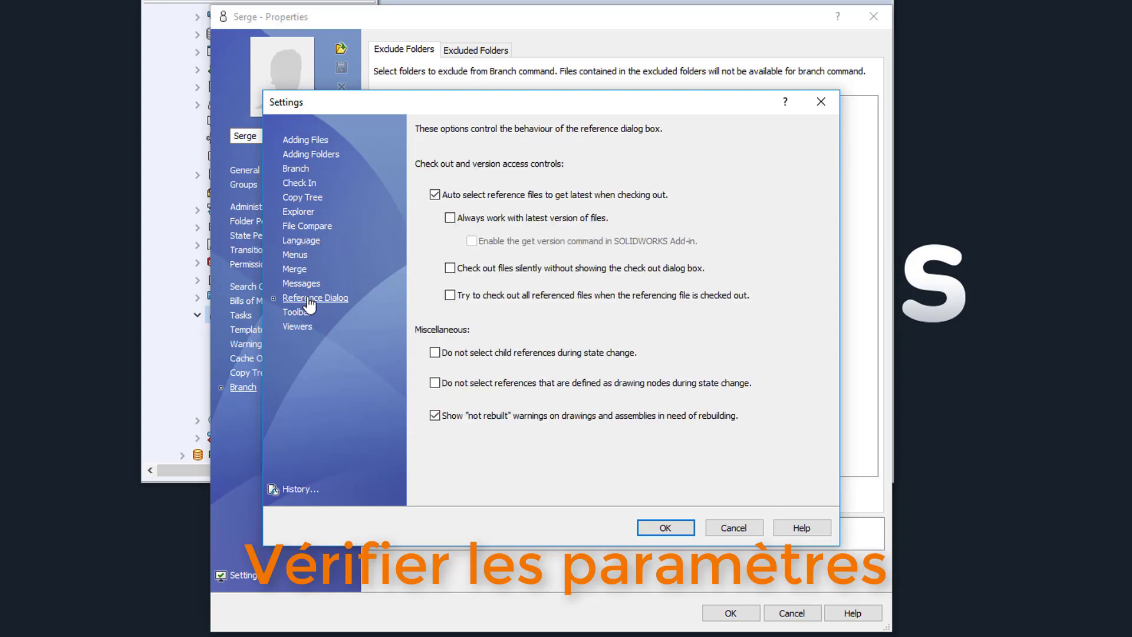
{"action": "left_click", "coordinate": [486, 218]}
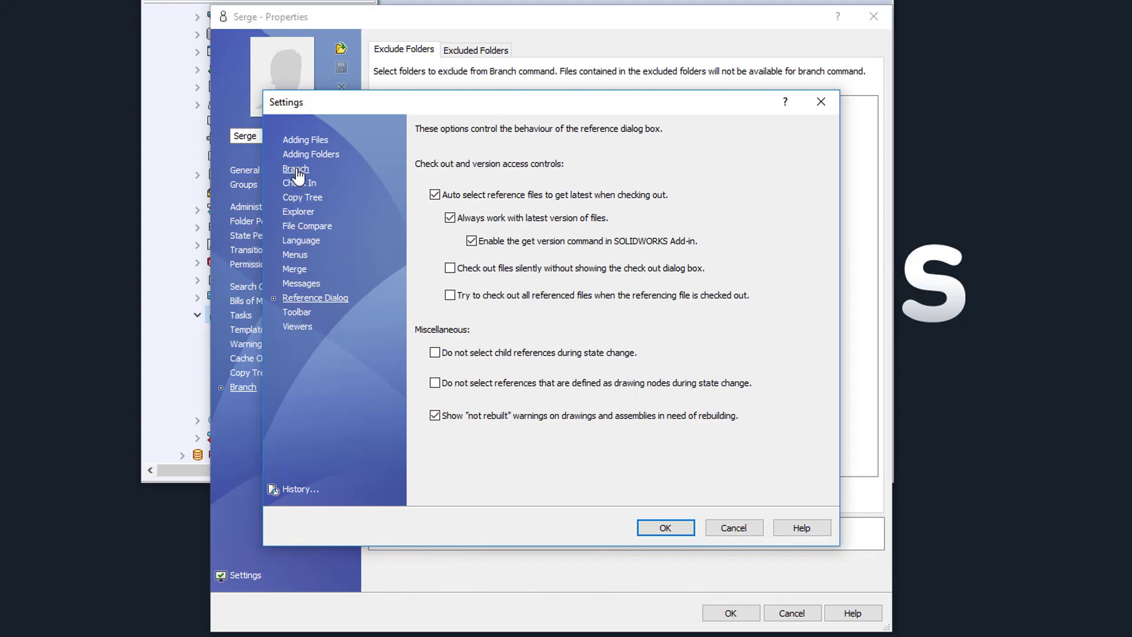
{"action": "left_click", "coordinate": [304, 199]}
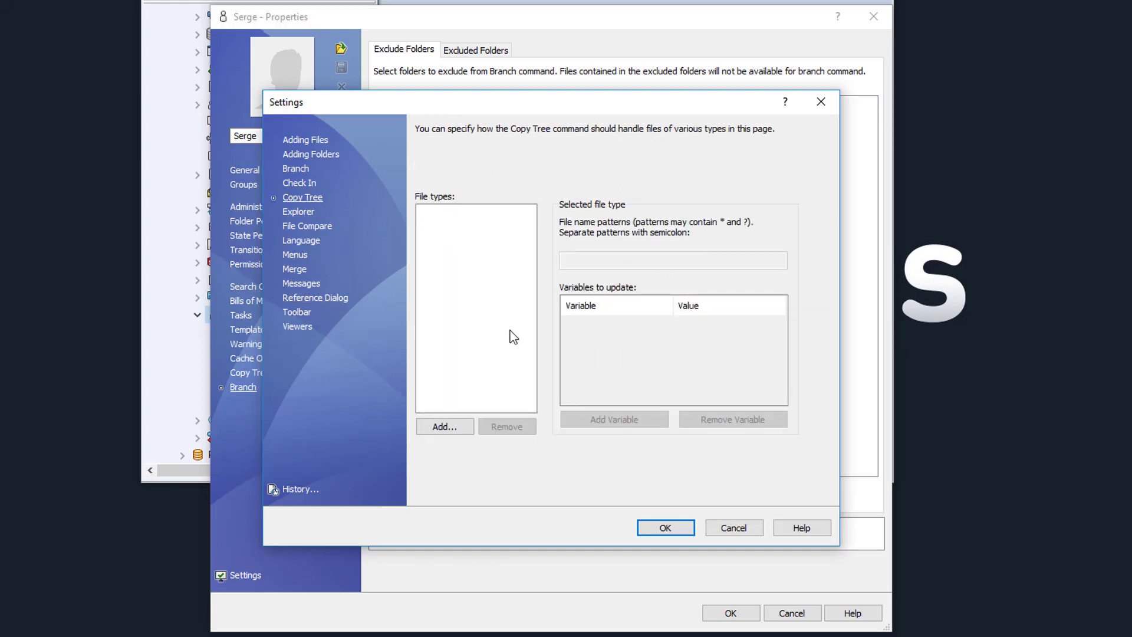
{"action": "left_click", "coordinate": [666, 528]}
{"action": "left_click", "coordinate": [729, 613]}
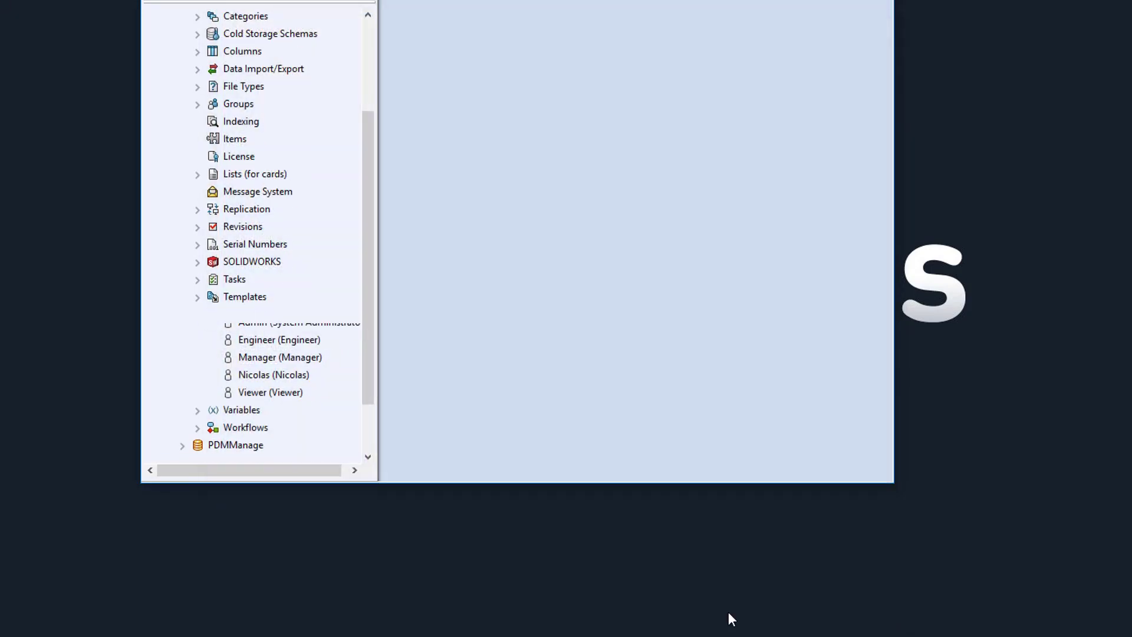
- Open the PDMEssentials2019 local view on the C: drive in File Explorer and log the admin user off the vault
{"action": "key", "text": "super+e"}
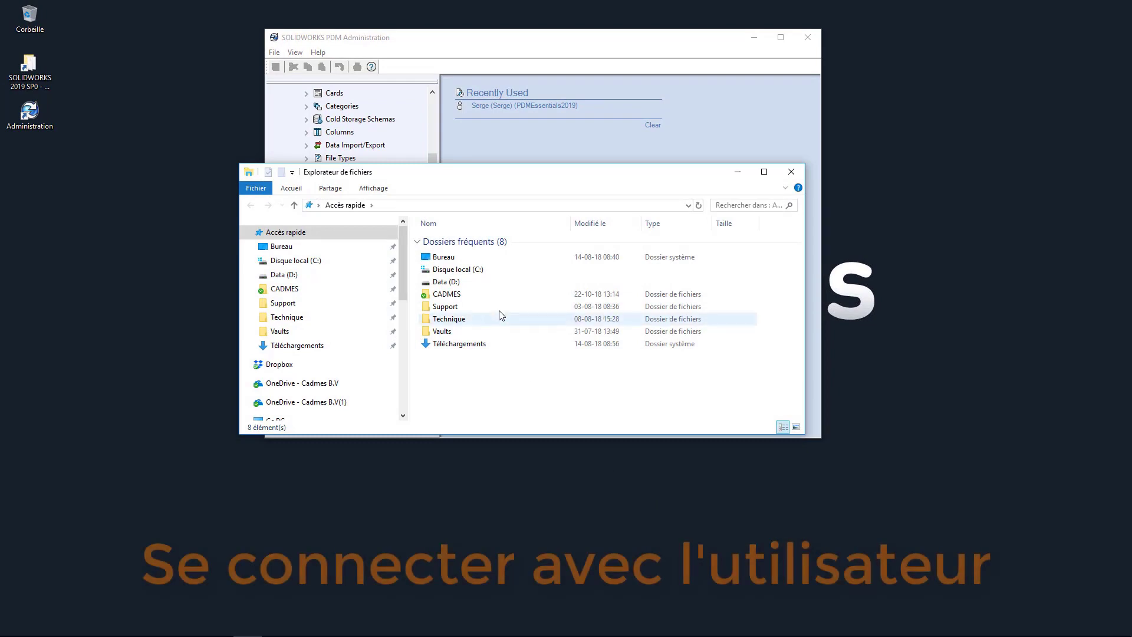
{"action": "double_click", "coordinate": [458, 269]}
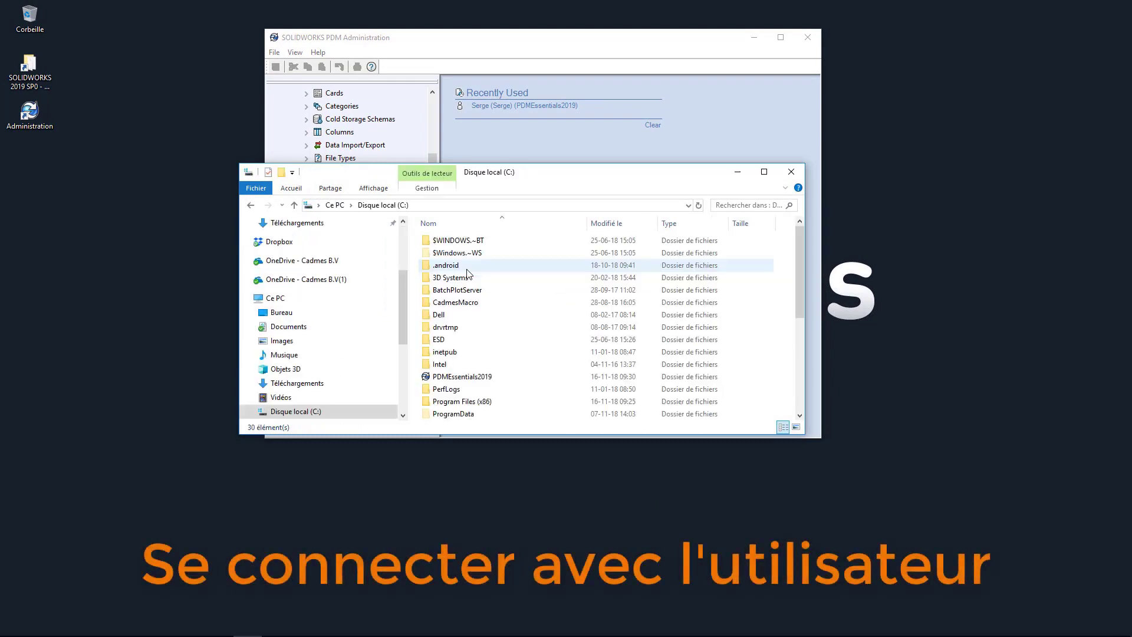
{"action": "double_click", "coordinate": [466, 376]}
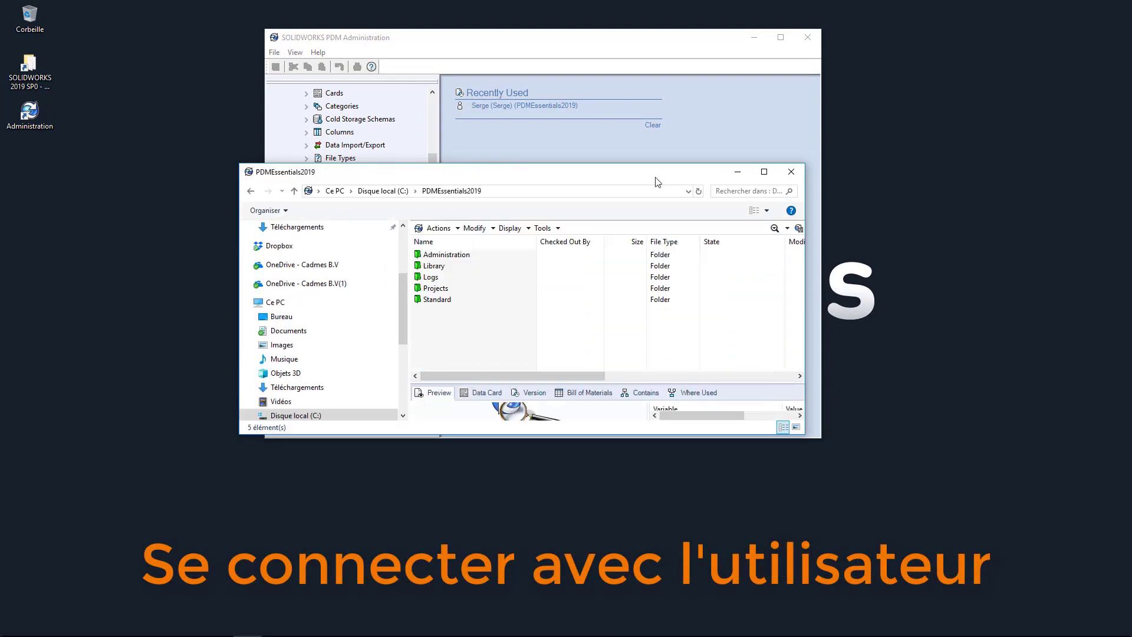
{"action": "mouse_move", "coordinate": [884, 633]}
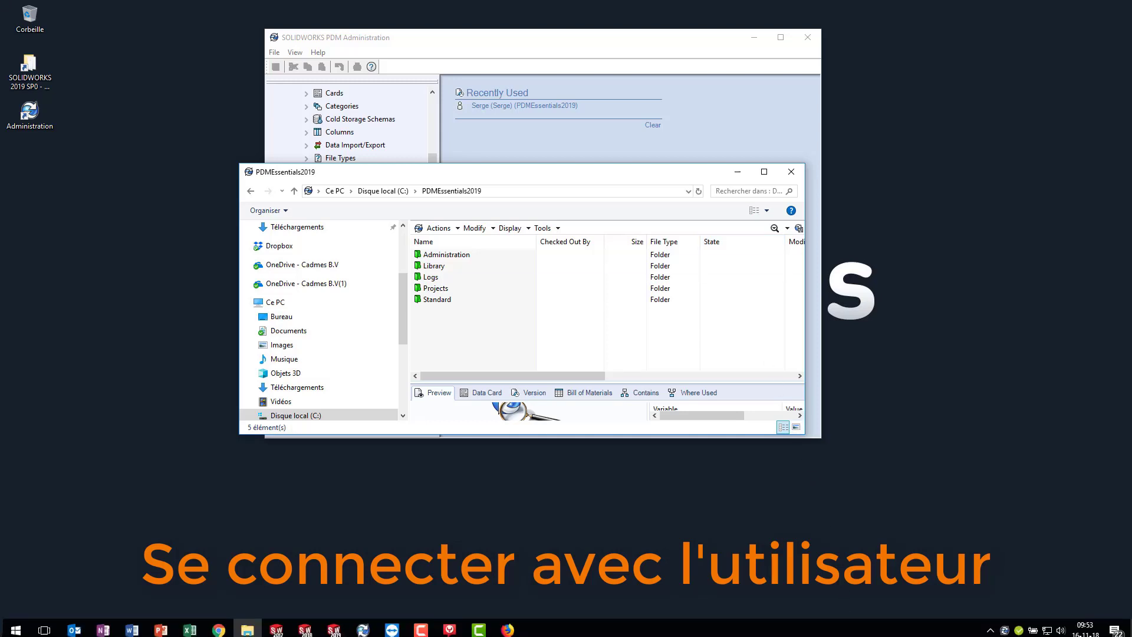
{"action": "right_click", "coordinate": [1005, 626]}
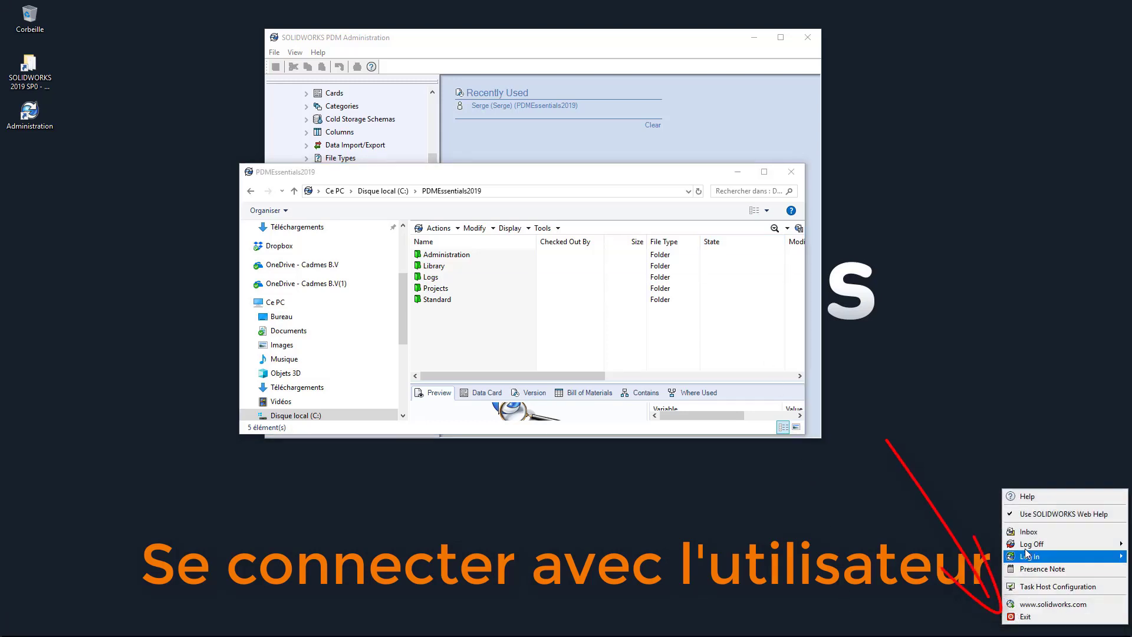
{"action": "mouse_move", "coordinate": [1024, 545]}
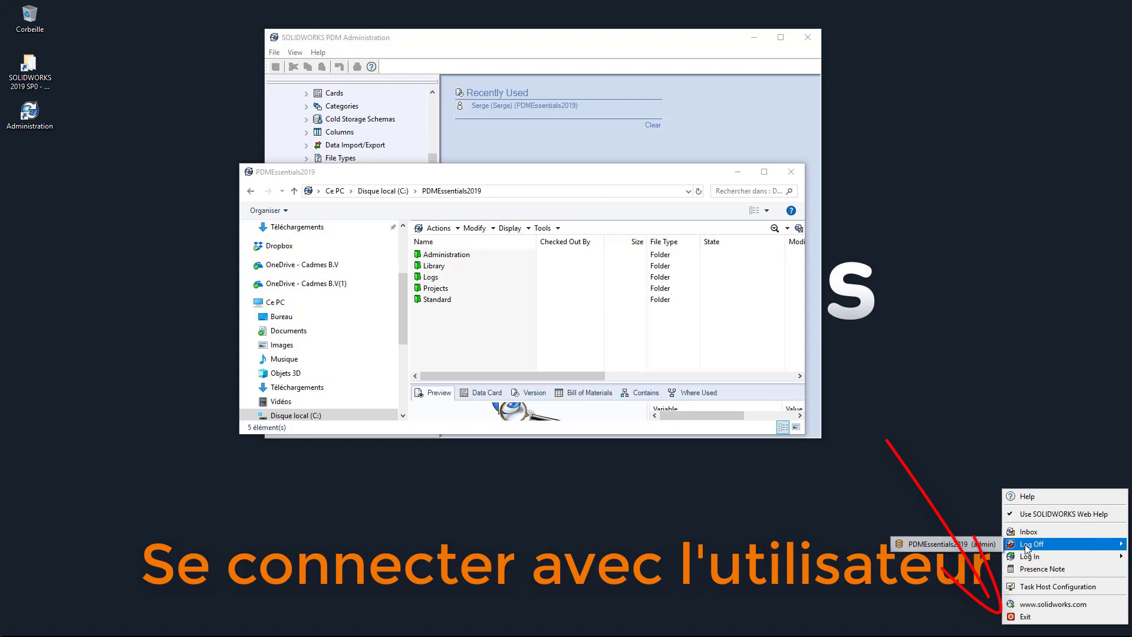
{"action": "left_click", "coordinate": [979, 542]}
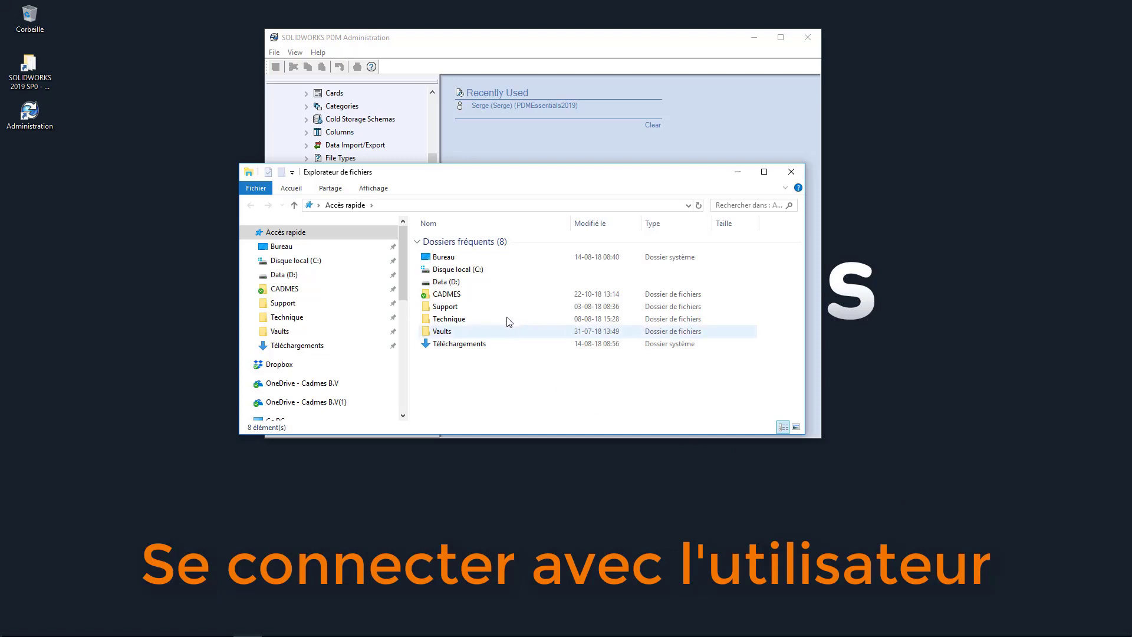
- Open the PDMEssentials2019 vault view on the C: drive and log in with the new user's name
{"action": "double_click", "coordinate": [474, 270]}
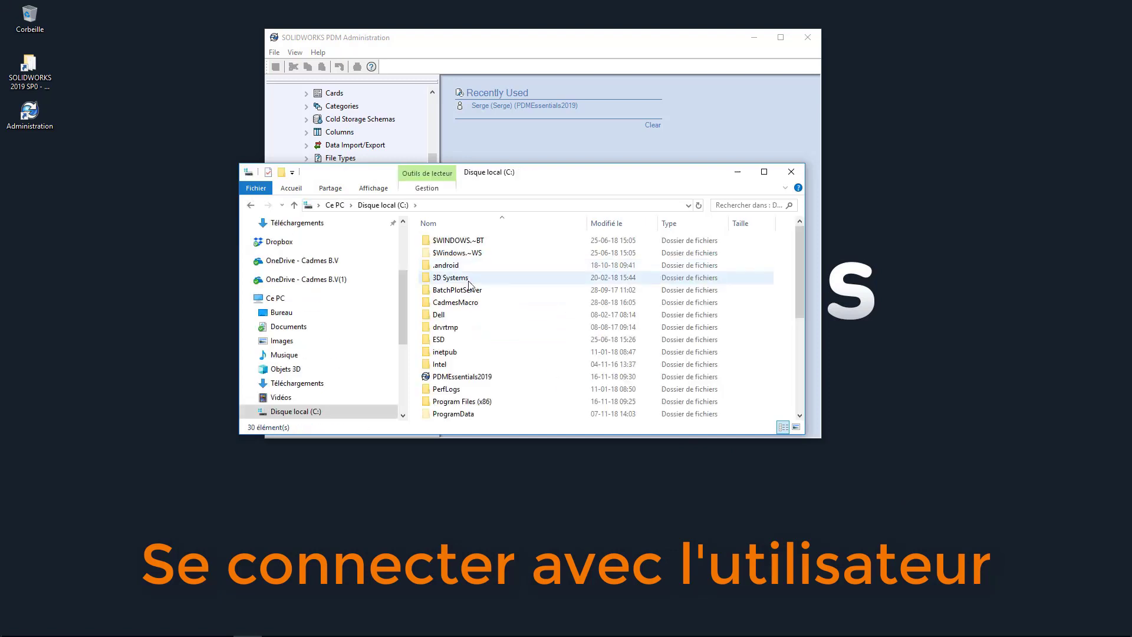
{"action": "double_click", "coordinate": [468, 377]}
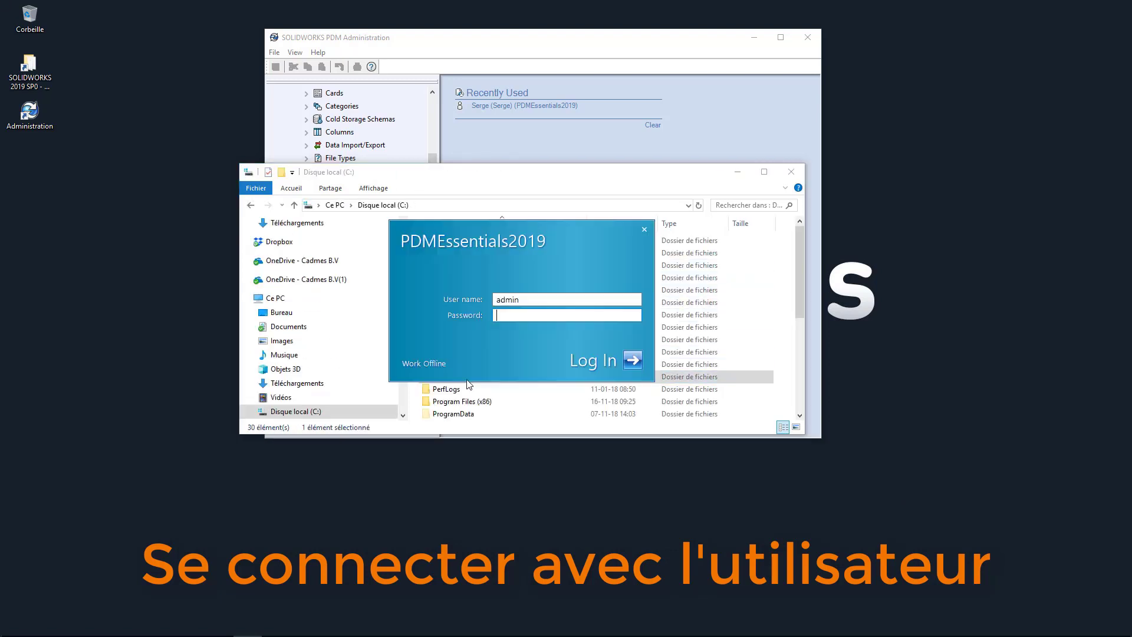
{"action": "double_click", "coordinate": [508, 300]}
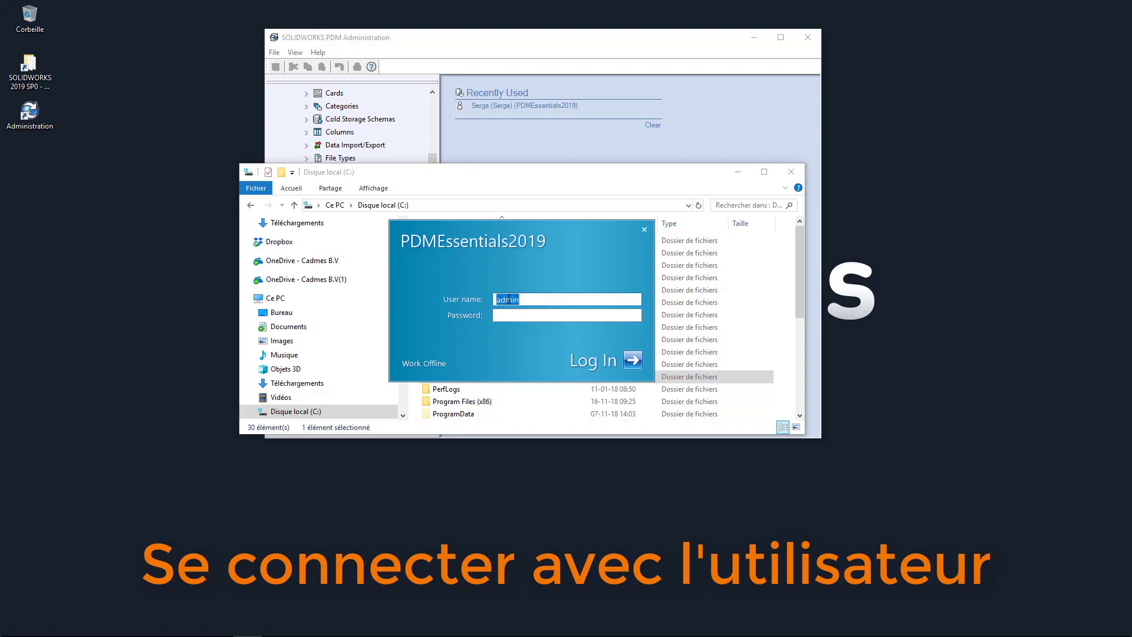
{"action": "type", "text": "Serge"}
{"action": "key", "text": "Return"}
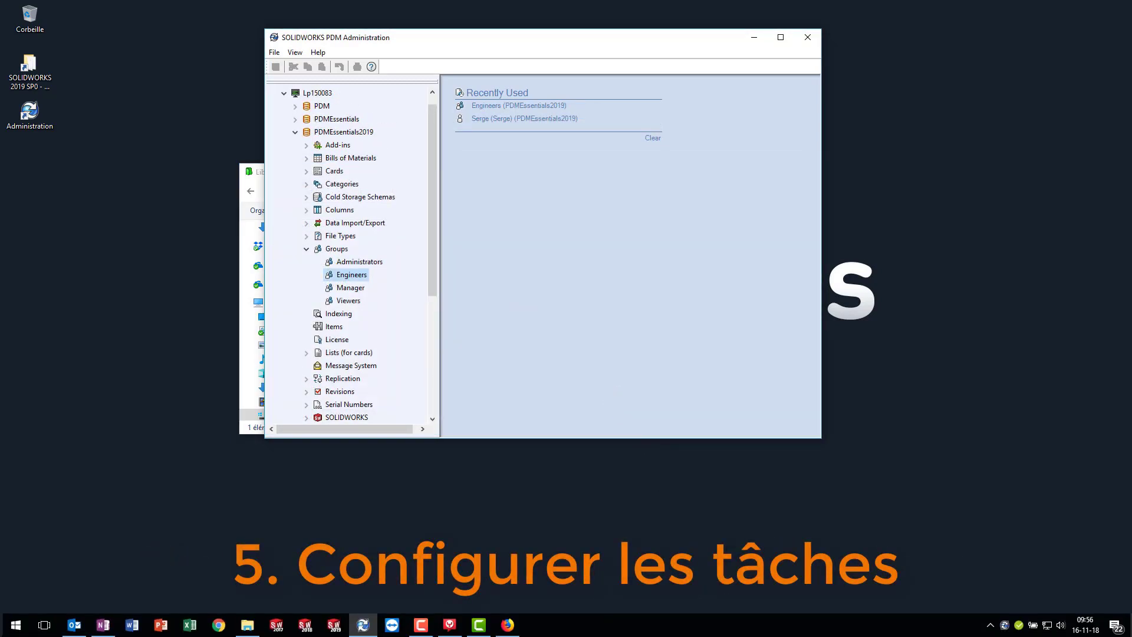
- Permit the SOLIDWORKS Task Add-in to run on this computer for the PDMEssentials2019 vault in the Task Host Configuration
{"action": "right_click", "coordinate": [1005, 625]}
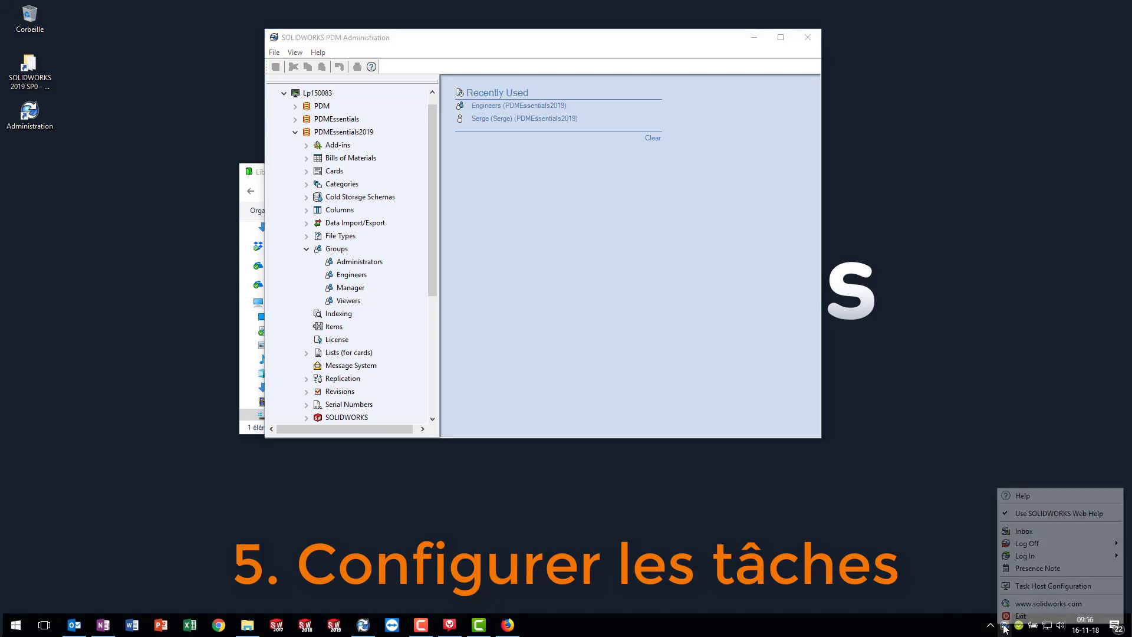
{"action": "left_click", "coordinate": [1010, 586]}
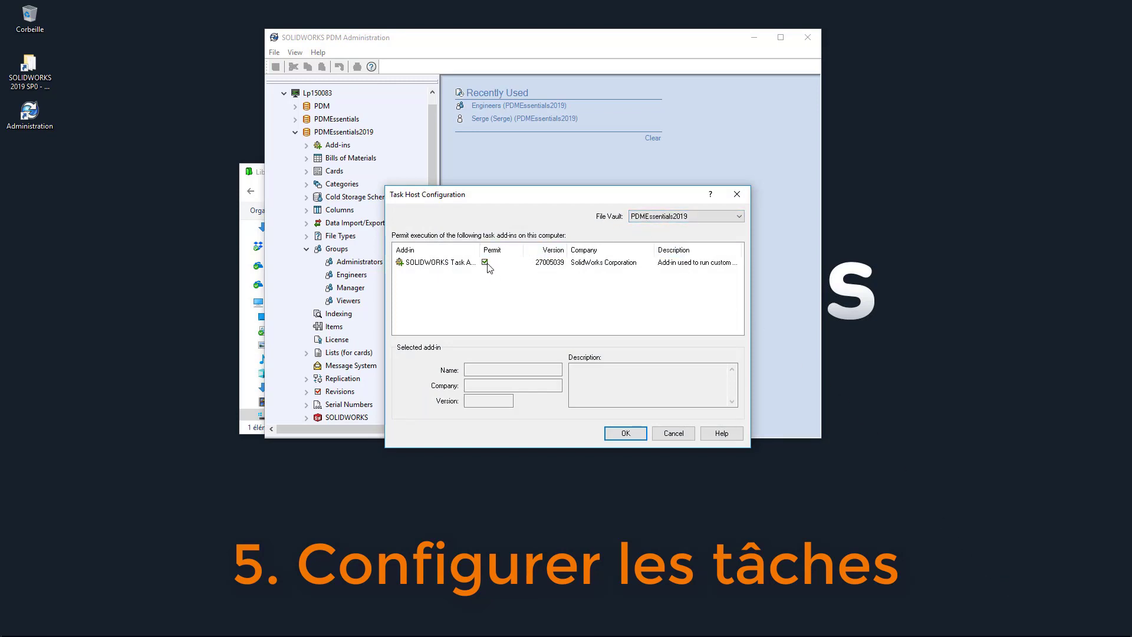
{"action": "left_click", "coordinate": [626, 435]}
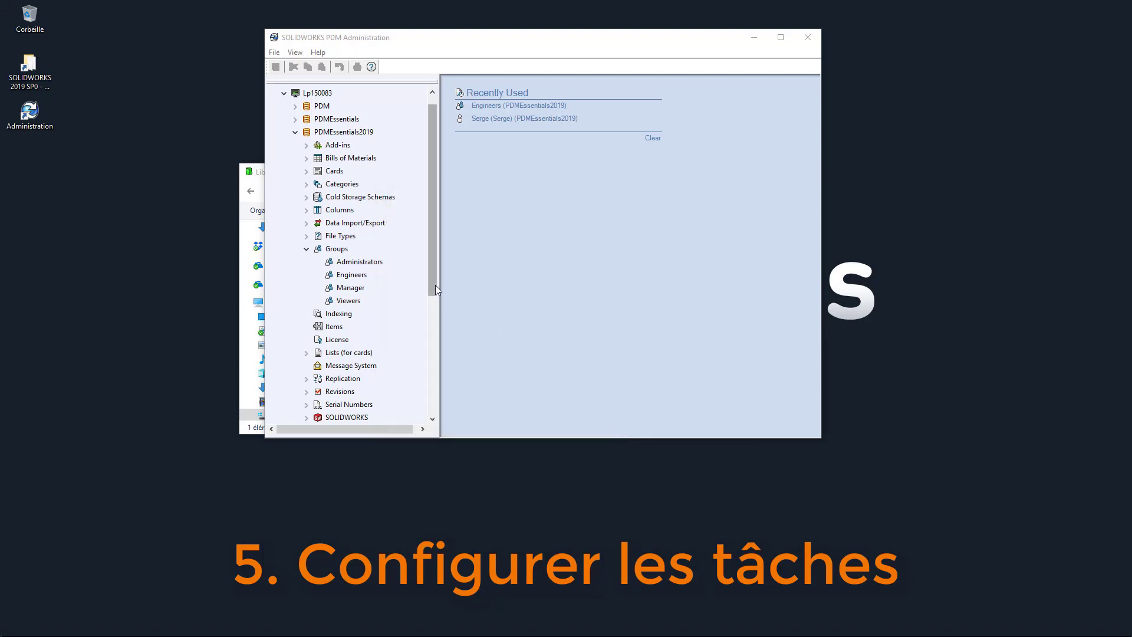
- Ensure computer LP150083 is marked as supporting the Convert task in its execution method, and save the task's properties
{"action": "left_click_drag", "start_coordinate": [435, 284], "coordinate": [433, 364]}
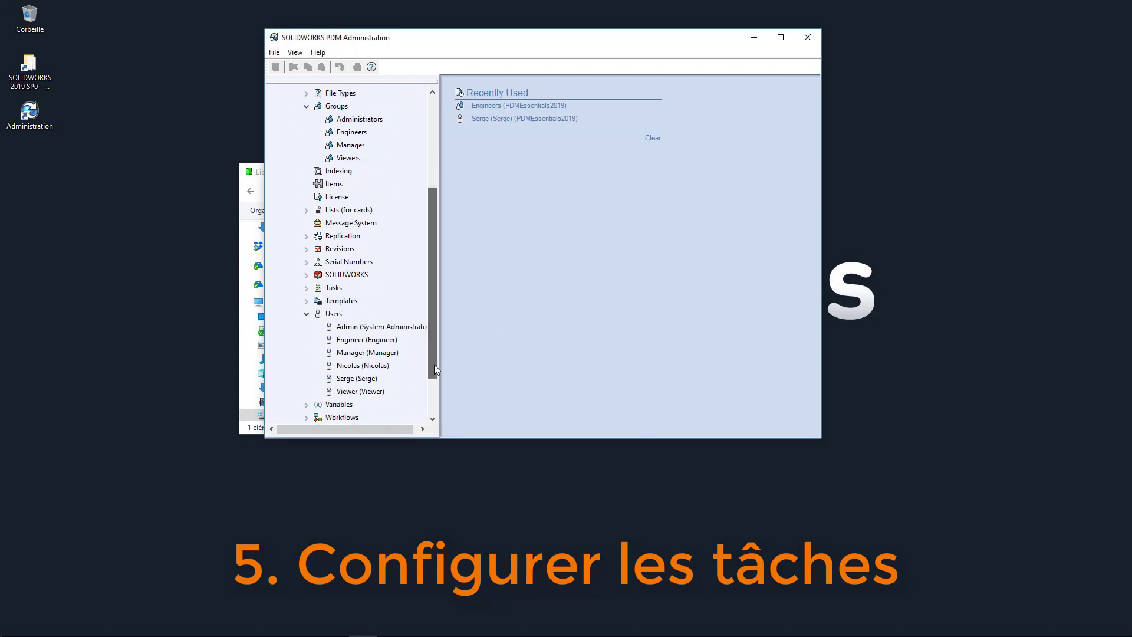
{"action": "left_click", "coordinate": [307, 288]}
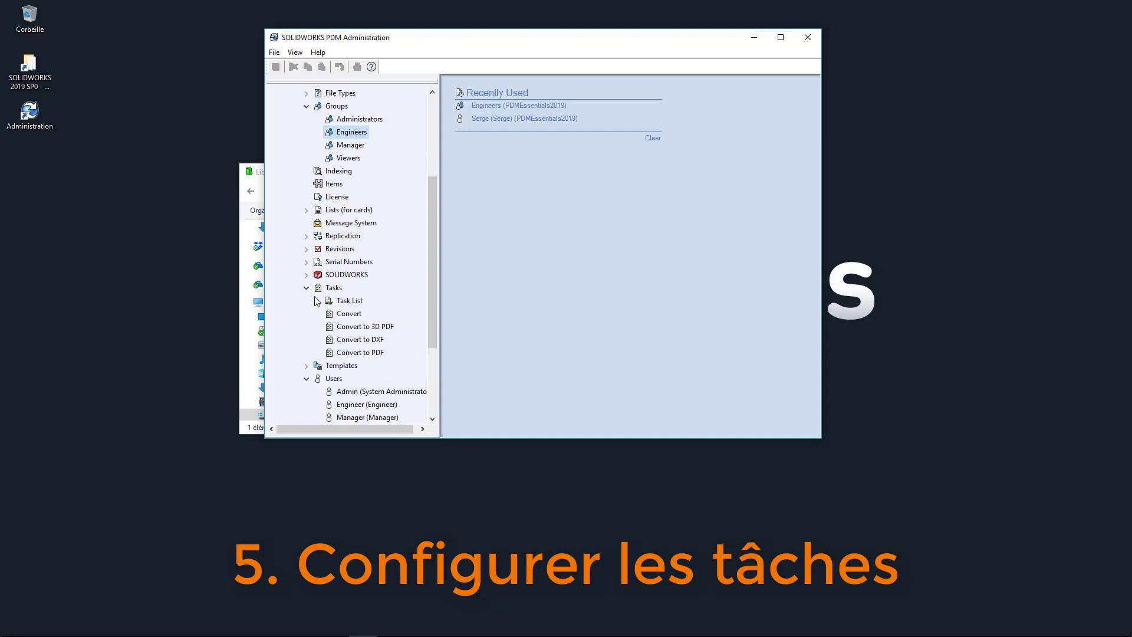
{"action": "double_click", "coordinate": [346, 314]}
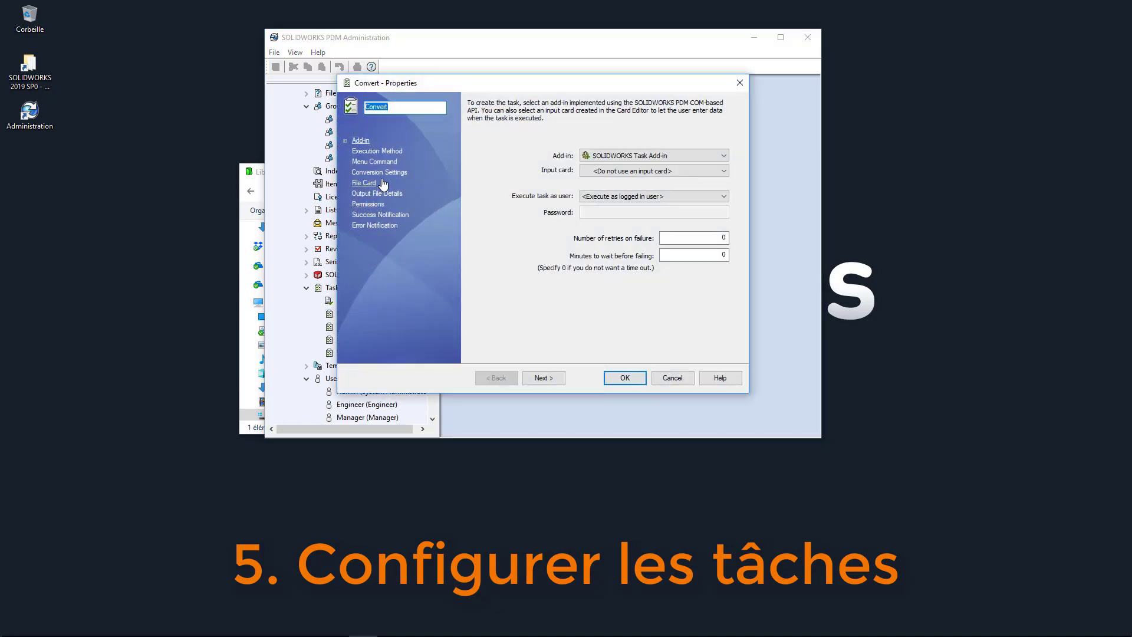
{"action": "left_click", "coordinate": [384, 152]}
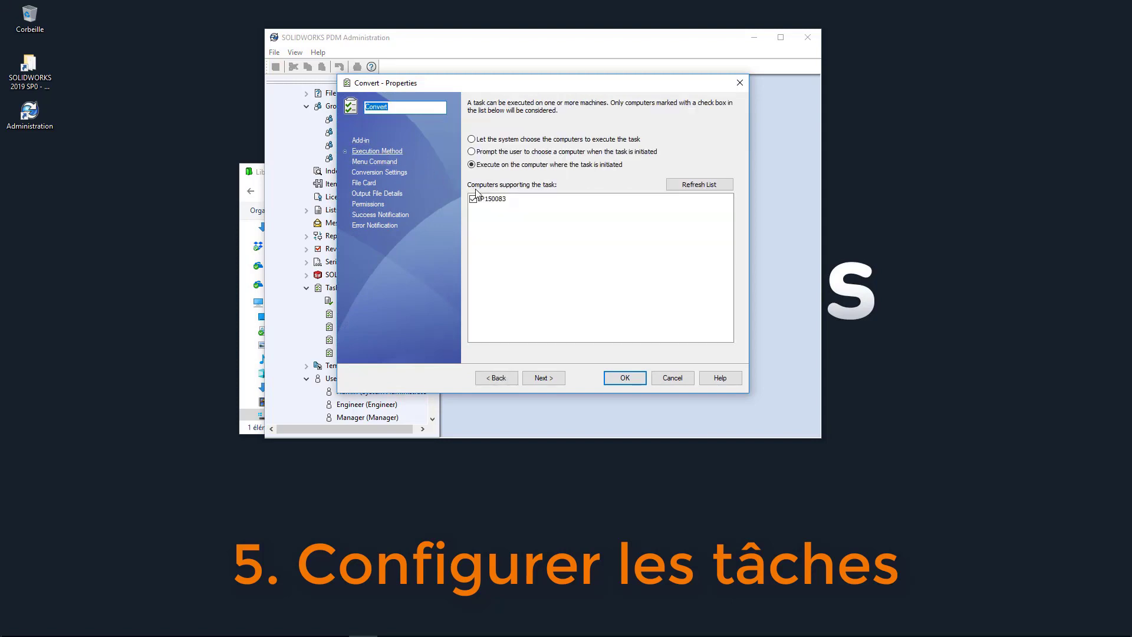
{"action": "left_click", "coordinate": [612, 372]}
- Ensure computer LP150083 is marked in the execution method of the Convert to 3D PDF task, and save its properties
{"action": "left_click", "coordinate": [378, 327]}
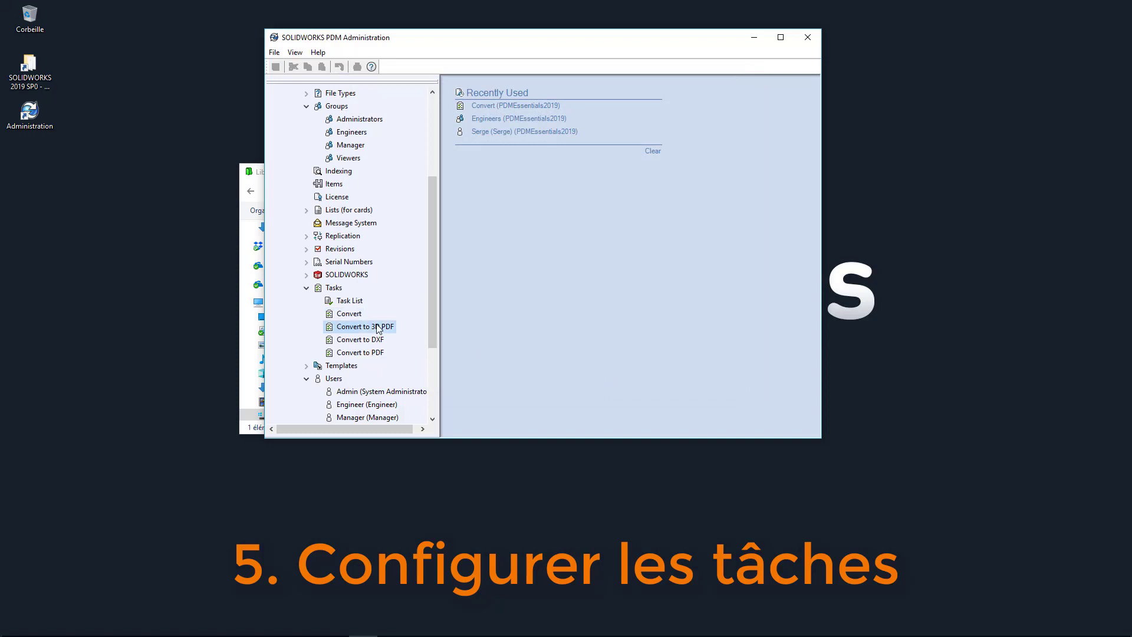
{"action": "double_click", "coordinate": [378, 327]}
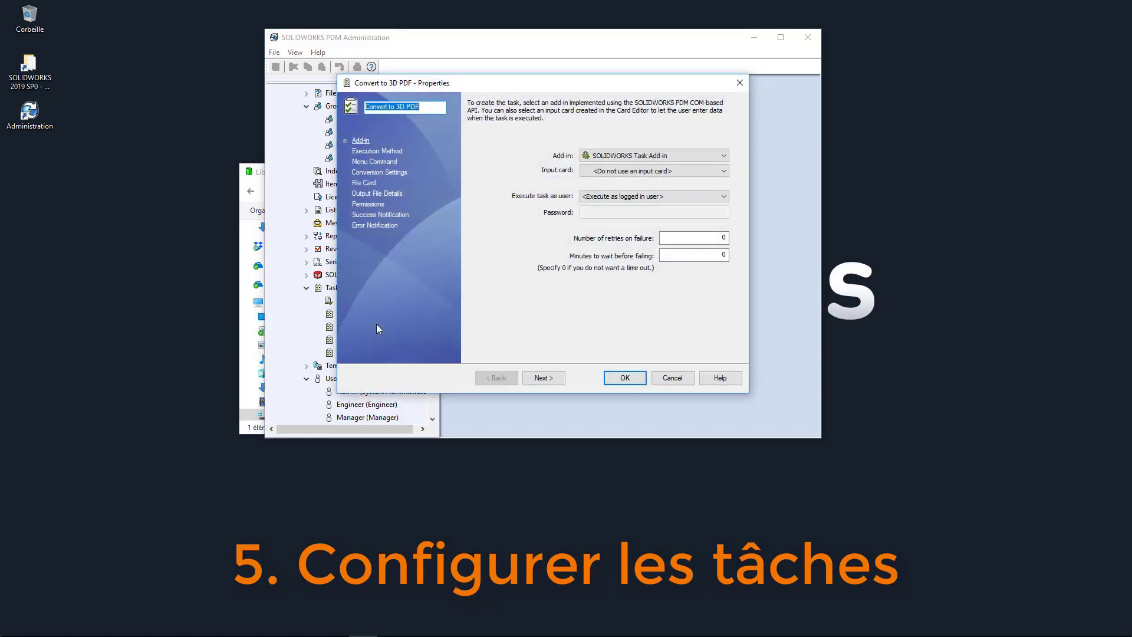
{"action": "left_click", "coordinate": [376, 151]}
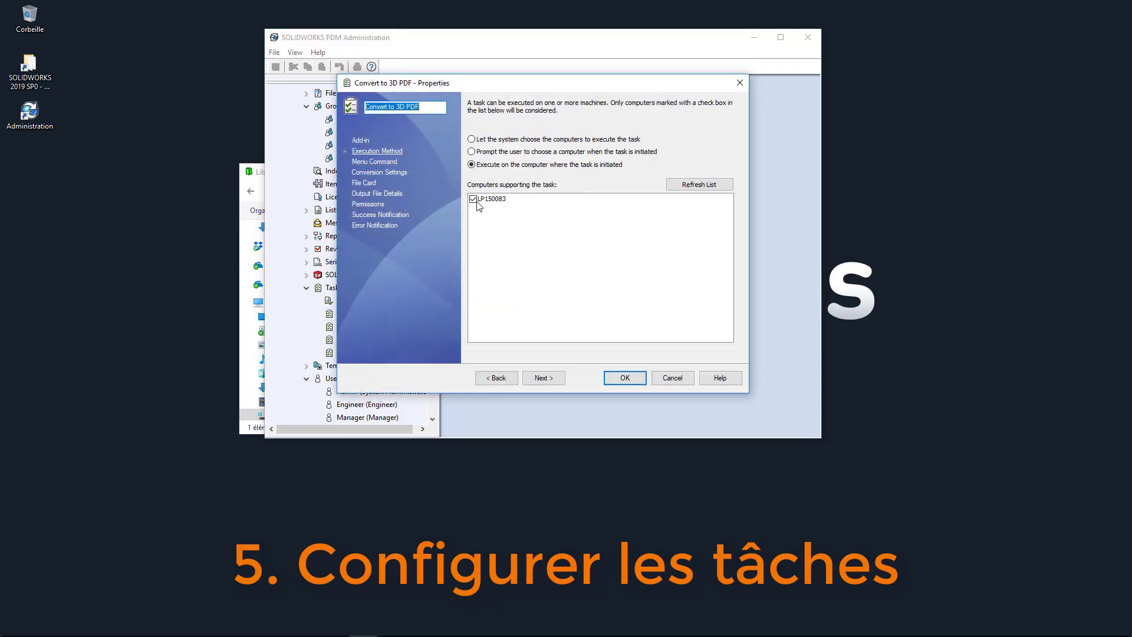
{"action": "left_click", "coordinate": [626, 379]}
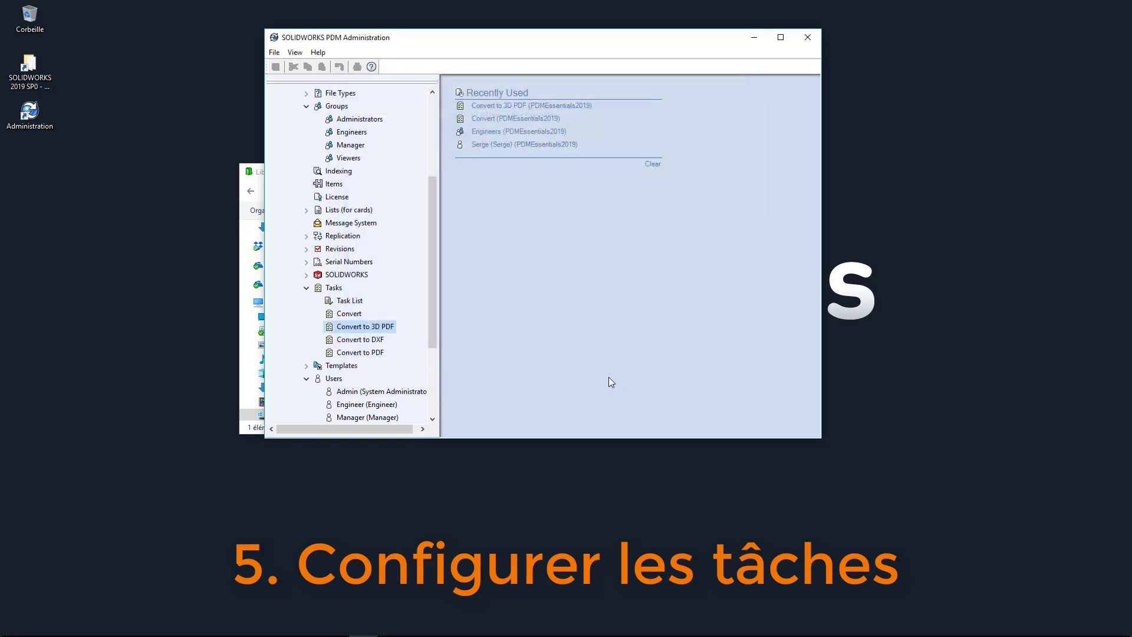
- Ensure computer LP150083 is marked in the execution method of the Convert to DXF task, and save its properties
{"action": "left_click", "coordinate": [378, 340]}
{"action": "double_click", "coordinate": [378, 342]}
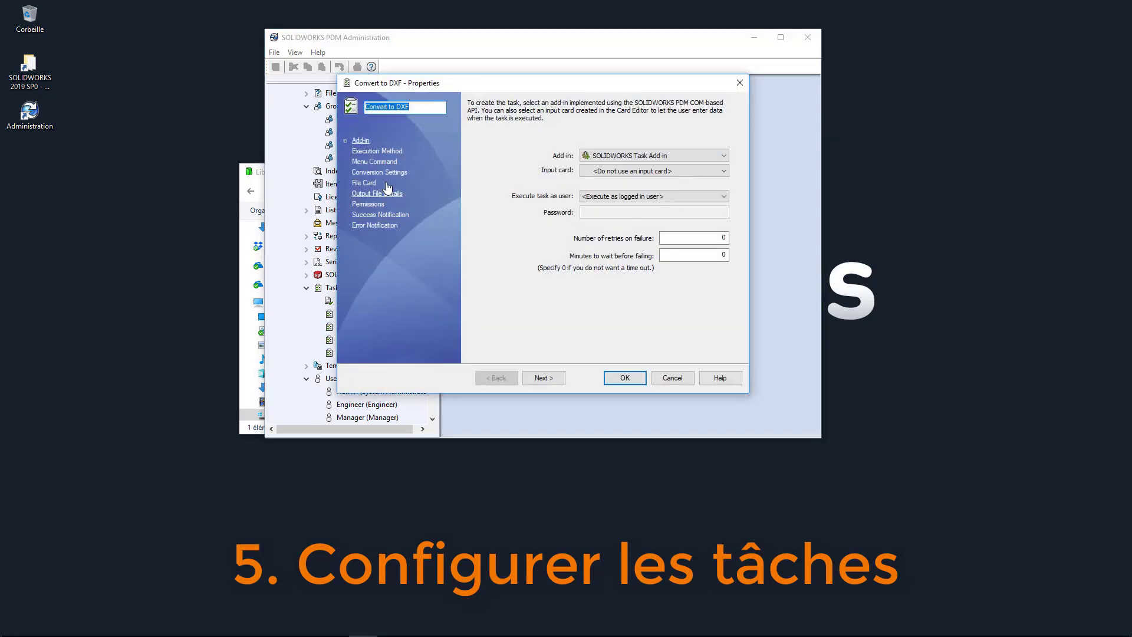
{"action": "left_click", "coordinate": [377, 151]}
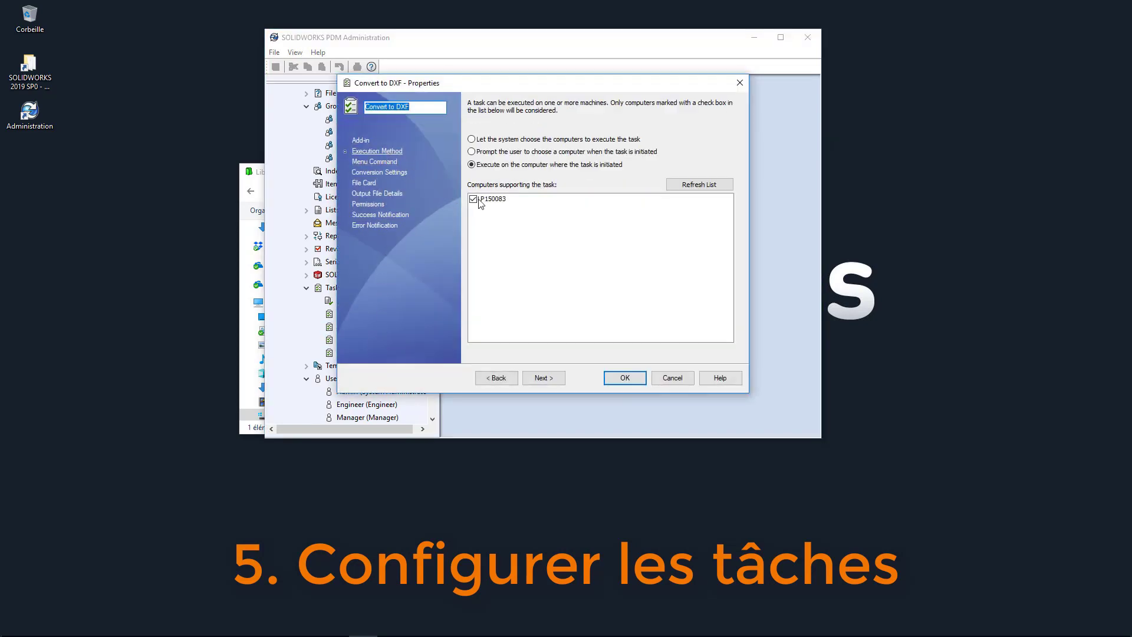
{"action": "left_click", "coordinate": [617, 370]}
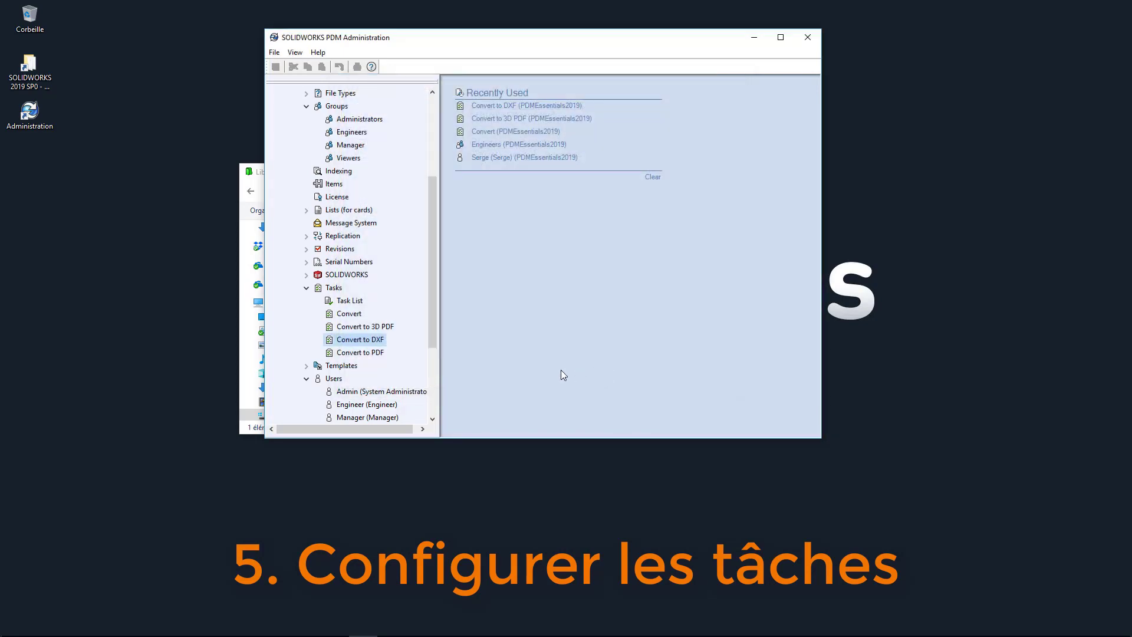
- Ensure computer LP150083 is marked in the execution method of the Convert to PDF task, and save its properties
{"action": "double_click", "coordinate": [381, 353]}
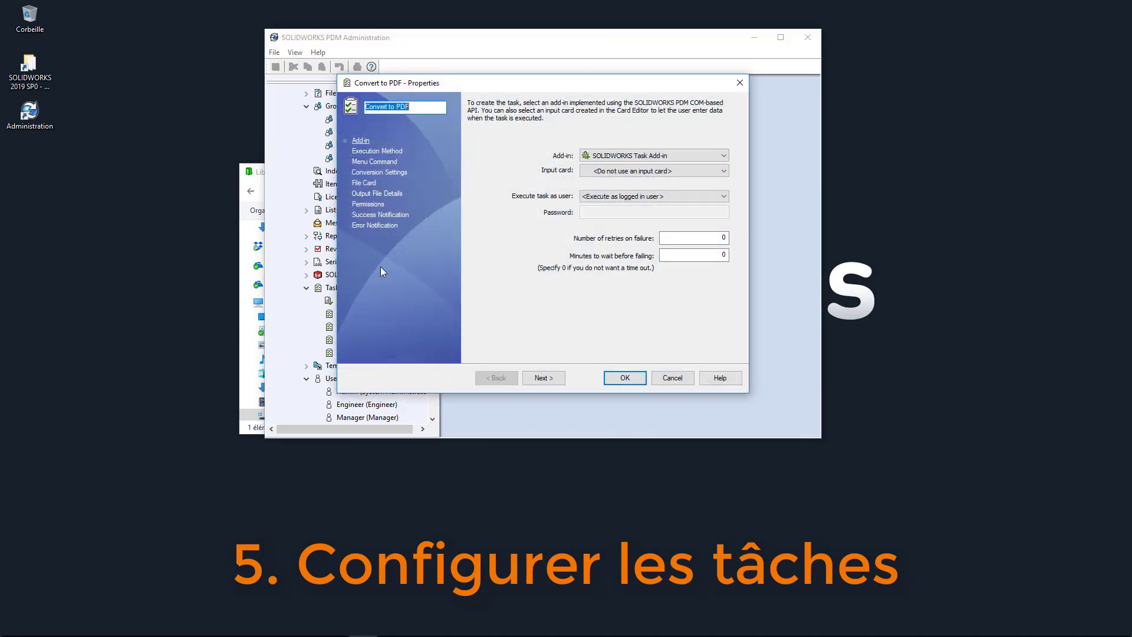
{"action": "left_click", "coordinate": [377, 151]}
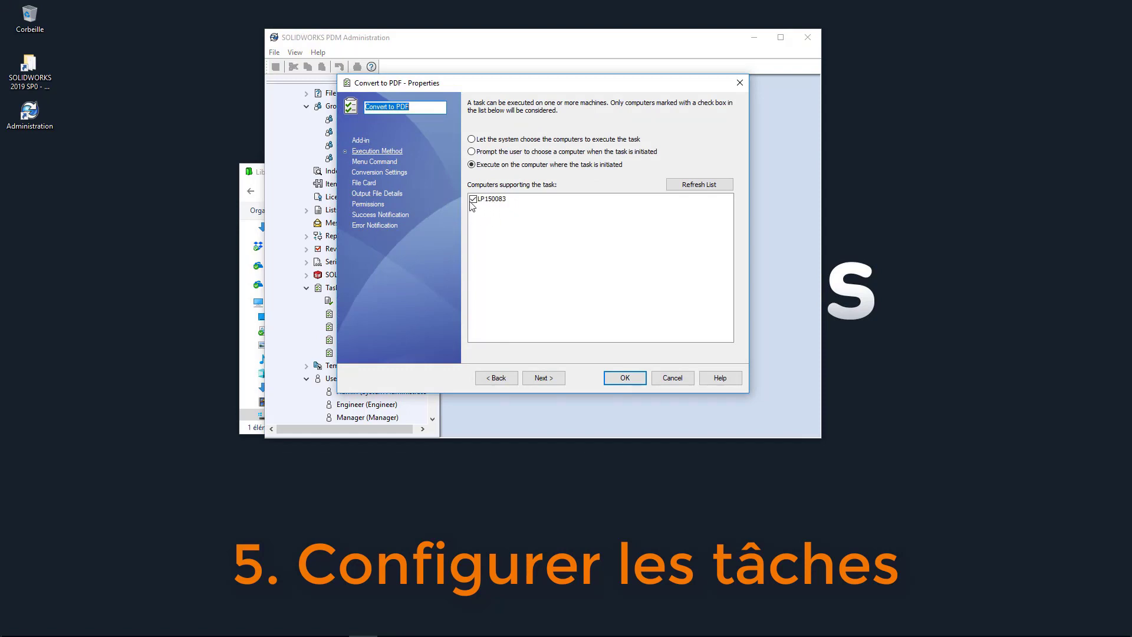
{"action": "left_click", "coordinate": [623, 378]}
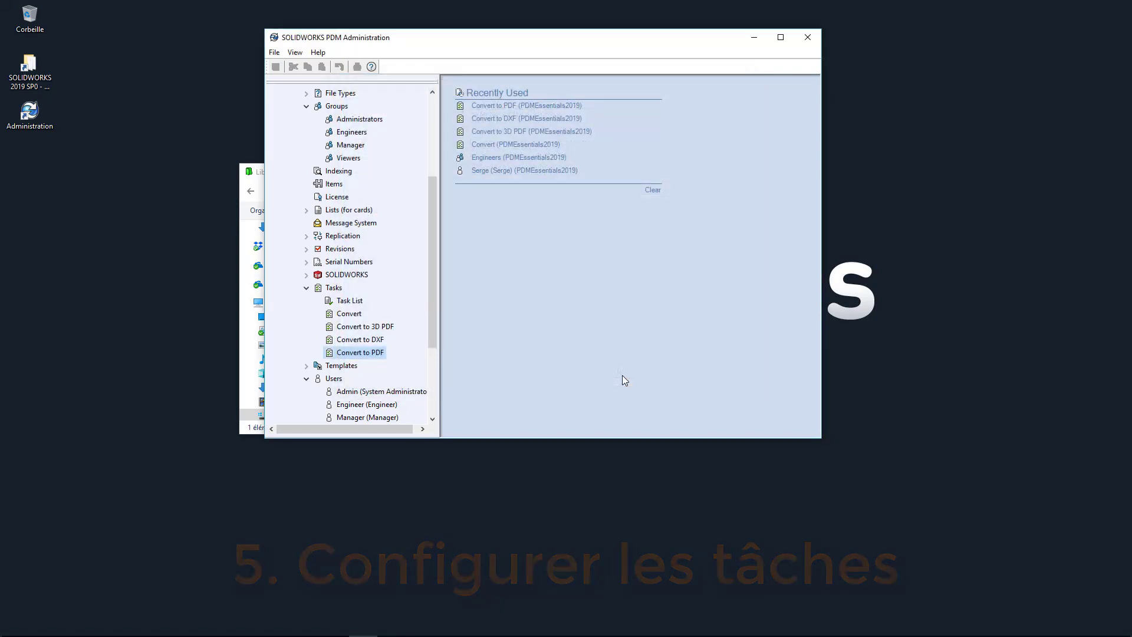
- Close the Administration tool and the vault's Library folder window, and start SOLIDWORKS 2019
{"action": "left_click", "coordinate": [807, 37]}
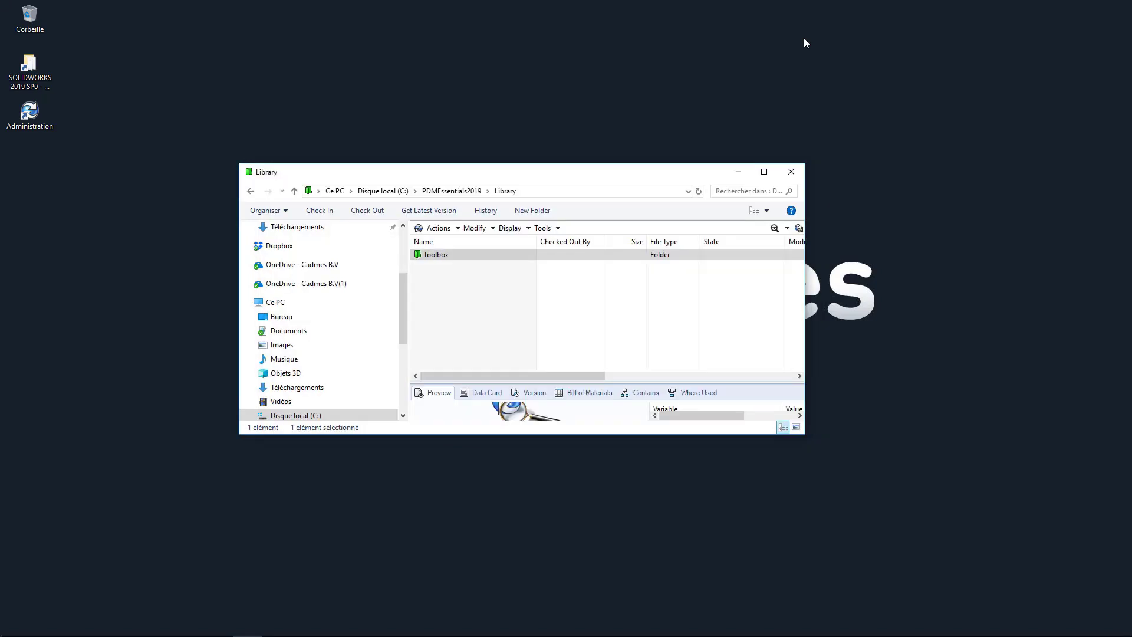
{"action": "left_click", "coordinate": [791, 172]}
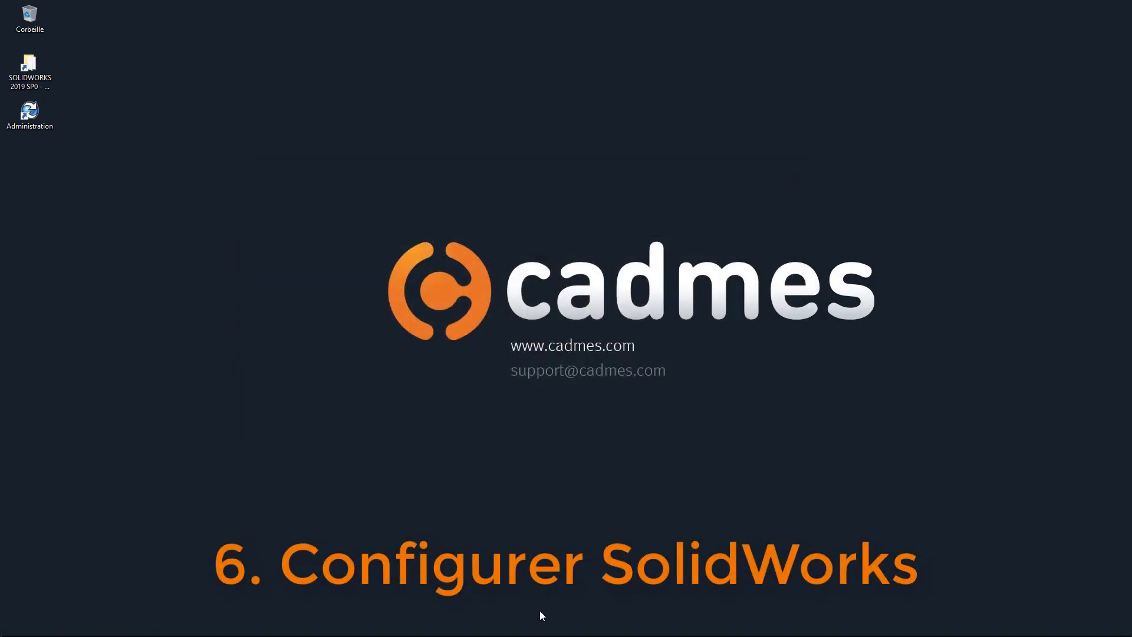
{"action": "mouse_move", "coordinate": [479, 625]}
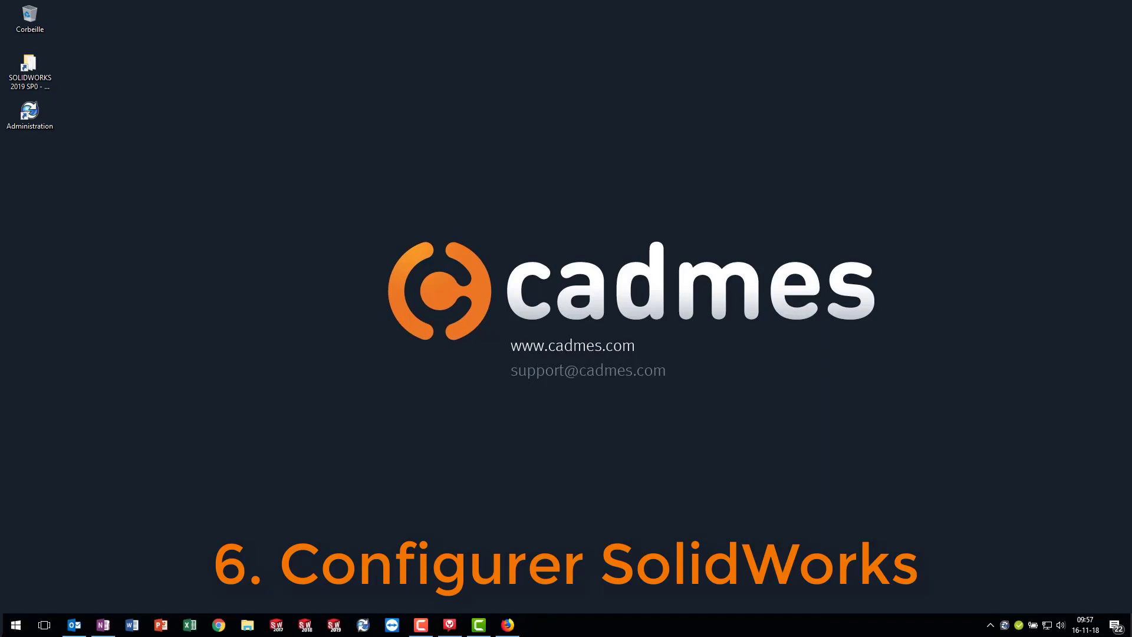
{"action": "left_click", "coordinate": [333, 625]}
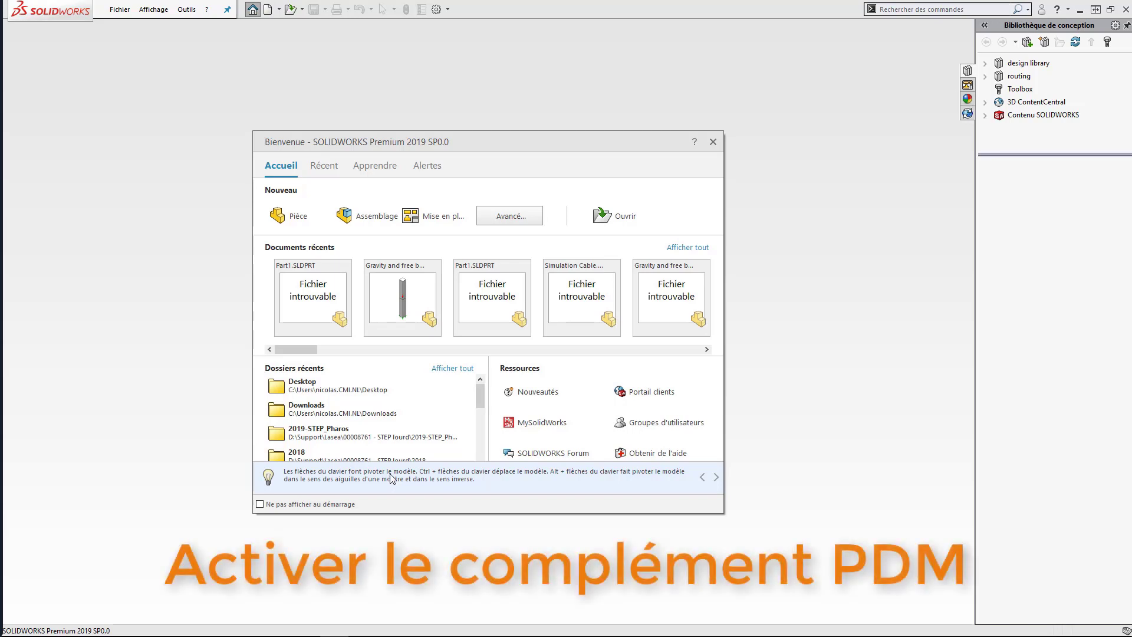
- Ensure the SOLIDWORKS PDM add-in is active and set to load at startup
{"action": "left_click", "coordinate": [447, 9]}
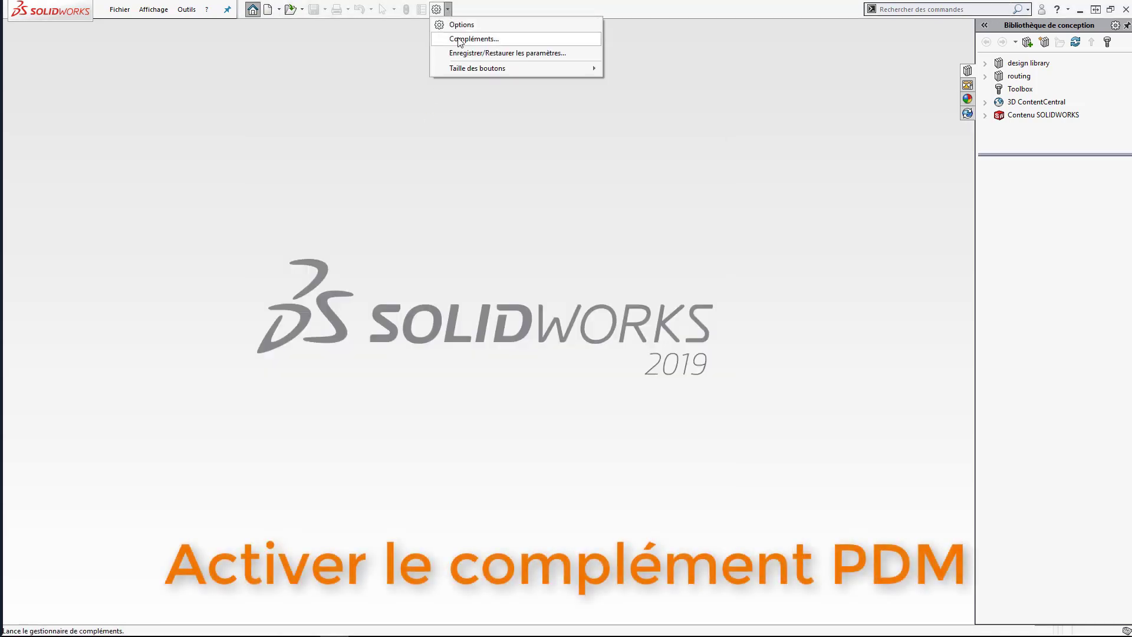
{"action": "left_click", "coordinate": [459, 39]}
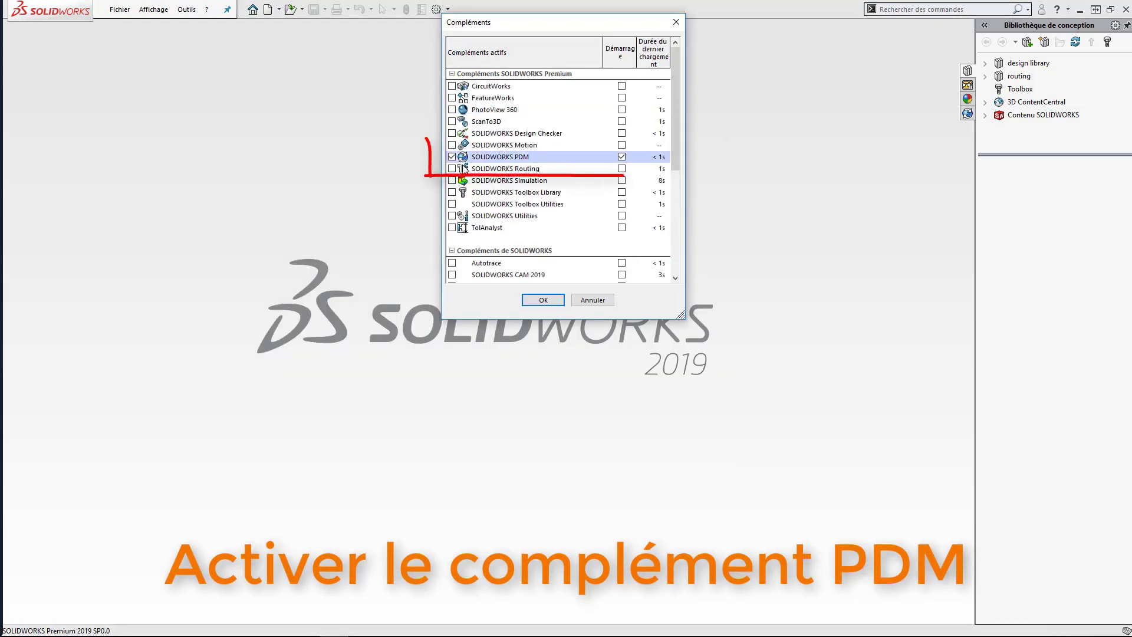
{"action": "left_click", "coordinate": [452, 157]}
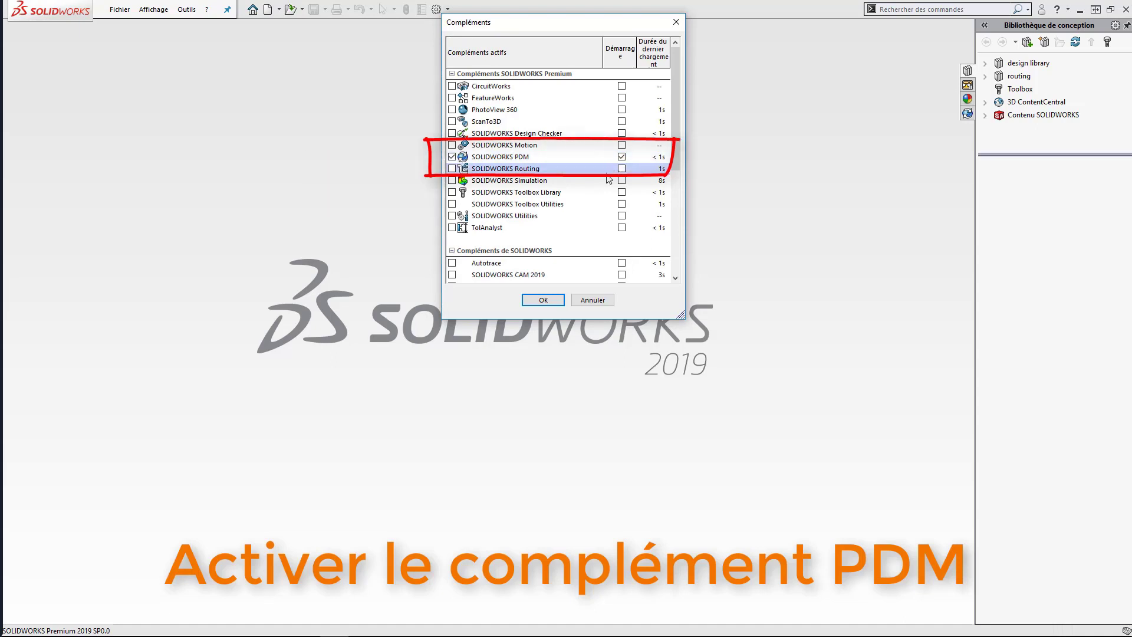
{"action": "left_click", "coordinate": [534, 301]}
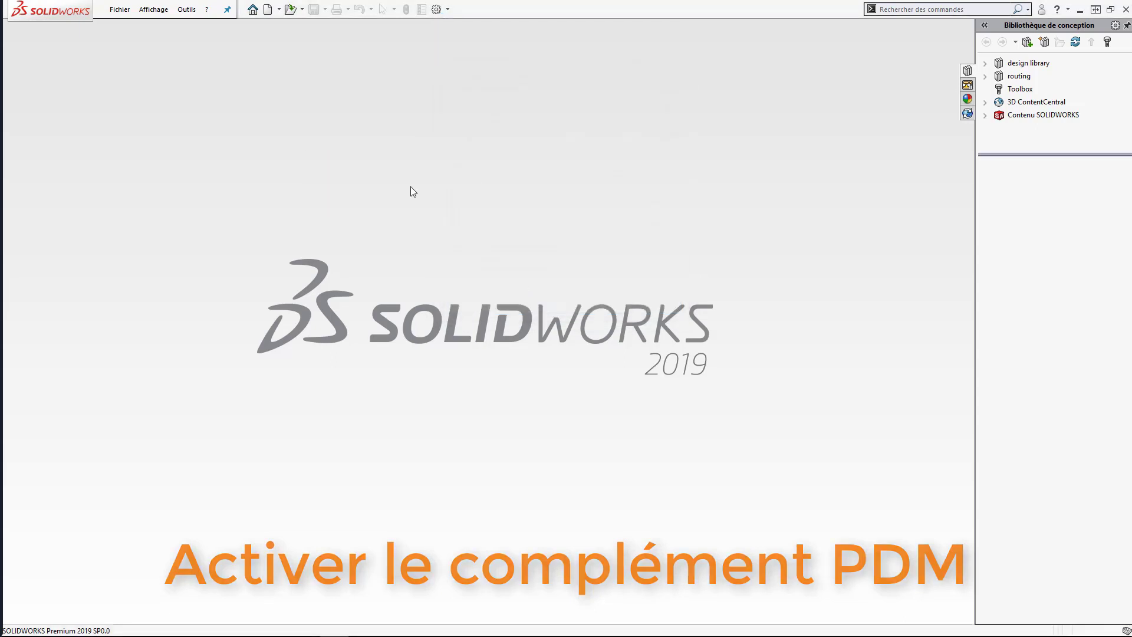
- Create a new part and set the vault to PDMEssentials2019 in the SOLIDWORKS PDM add-in options
{"action": "left_click", "coordinate": [268, 9]}
{"action": "double_click", "coordinate": [336, 134]}
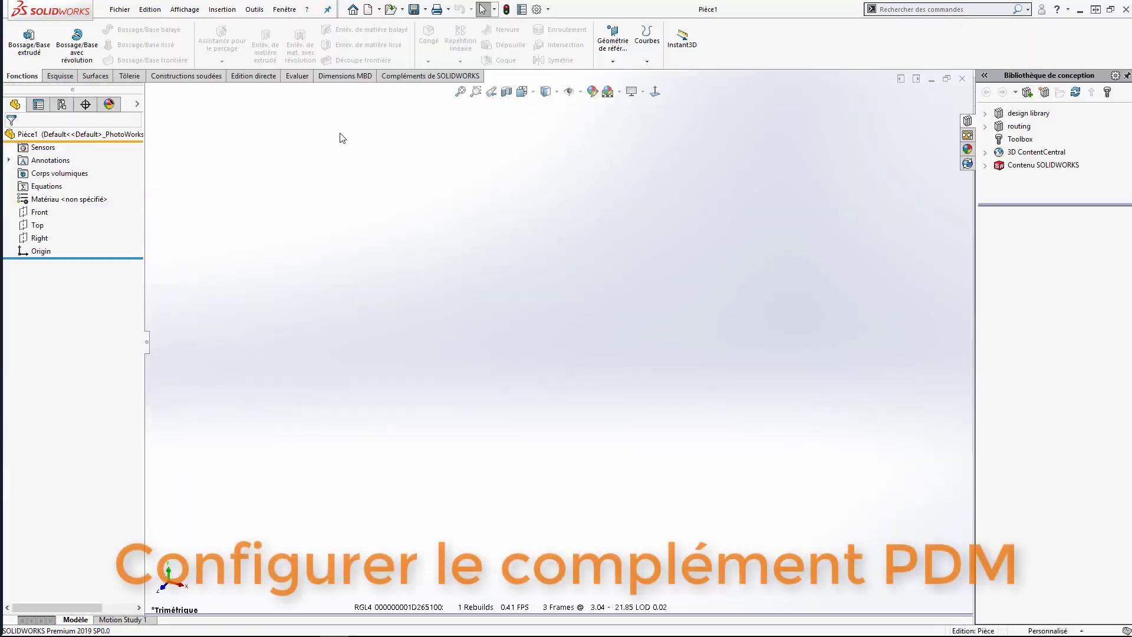
{"action": "left_click", "coordinate": [255, 9]}
{"action": "mouse_move", "coordinate": [278, 59]}
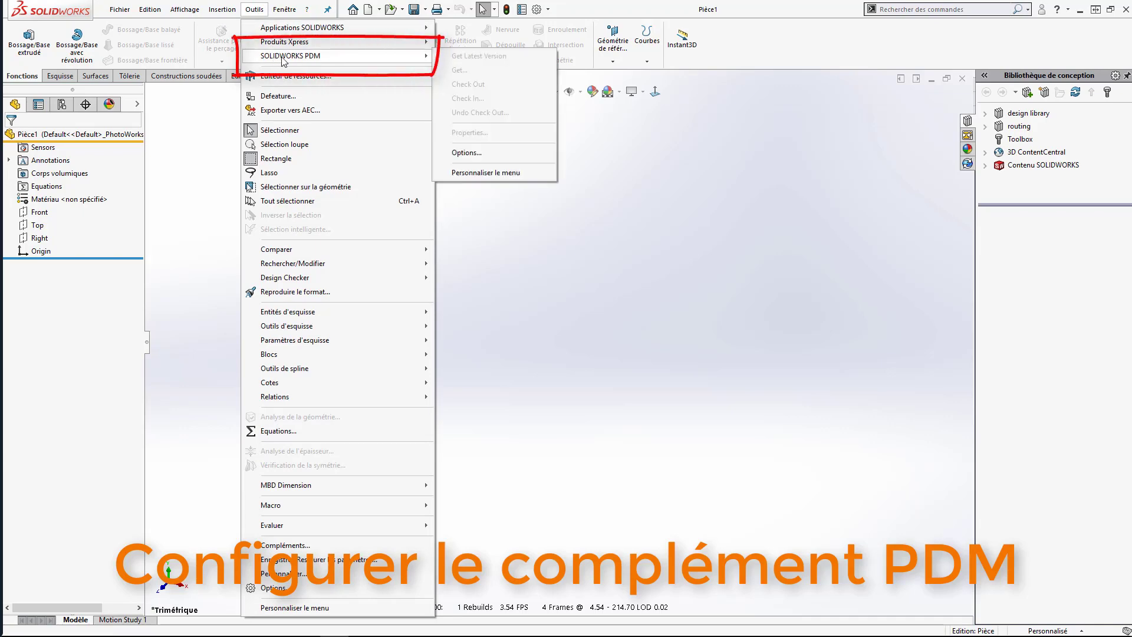
{"action": "left_click", "coordinate": [467, 153]}
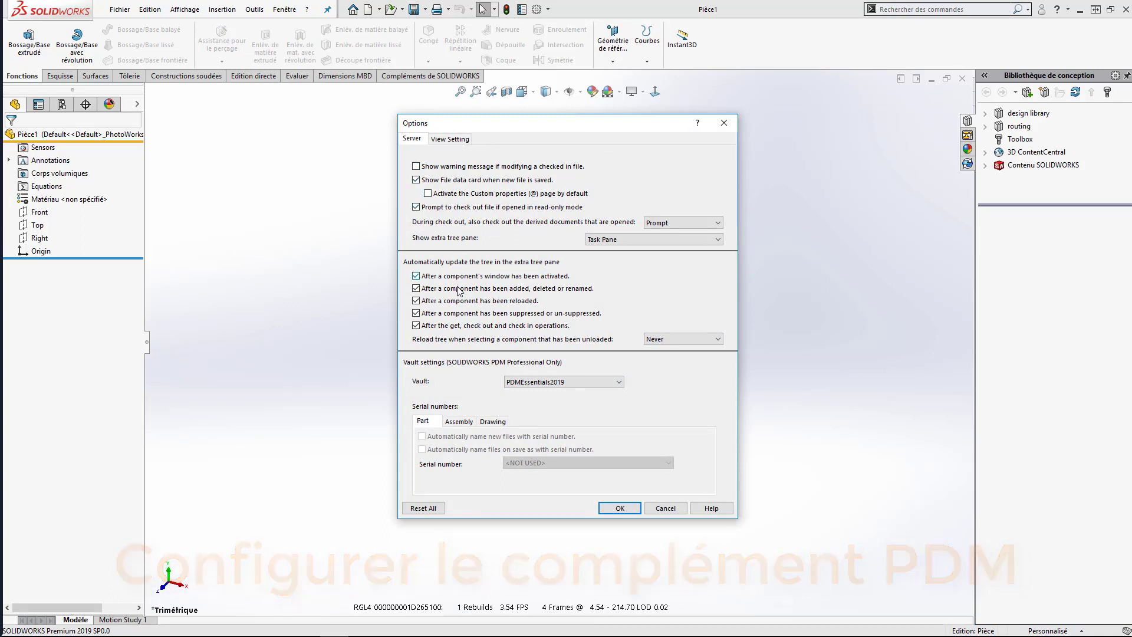
{"action": "left_click", "coordinate": [534, 382]}
{"action": "left_click", "coordinate": [534, 395]}
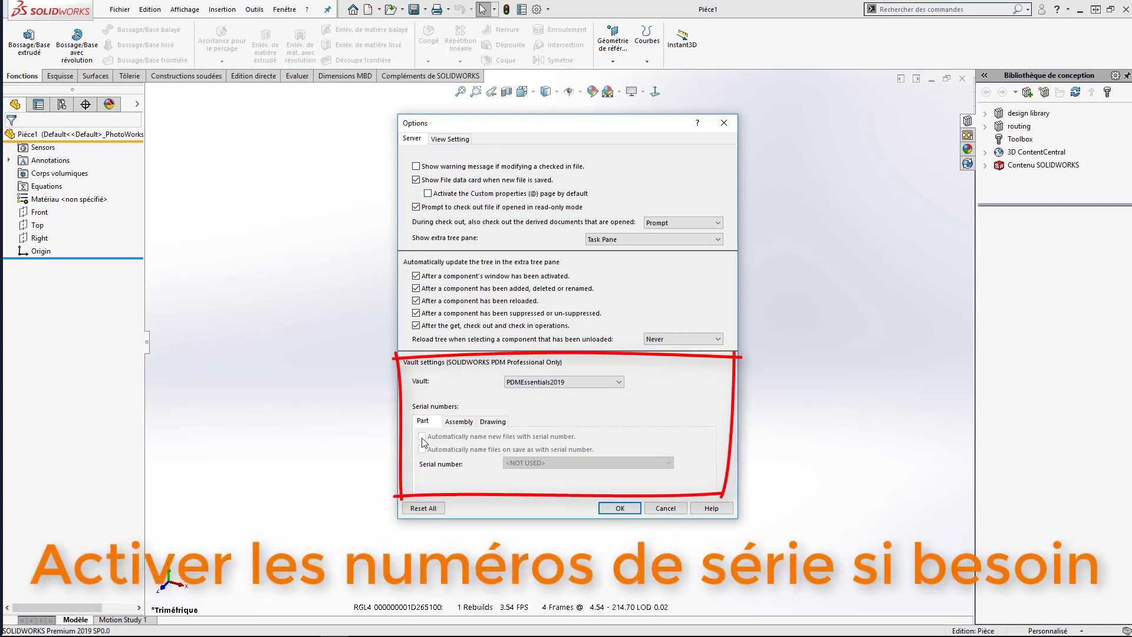
- Review the serial number settings for assemblies and drawings, and save the PDM add-in options
{"action": "left_click", "coordinate": [461, 422]}
{"action": "left_click", "coordinate": [485, 424]}
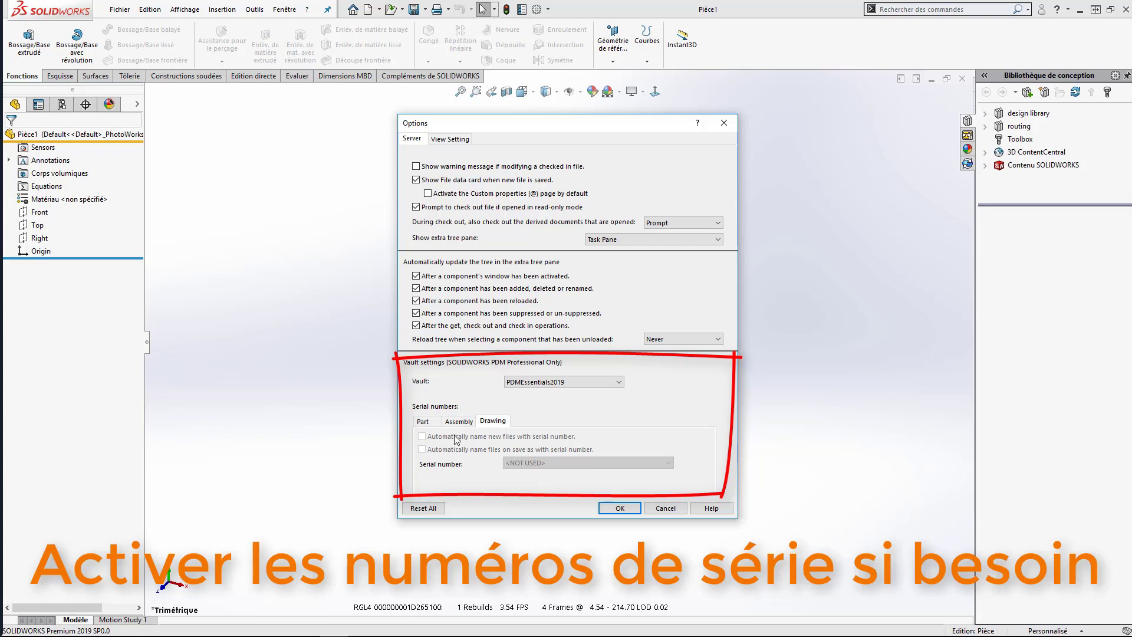
{"action": "left_click", "coordinate": [619, 510]}
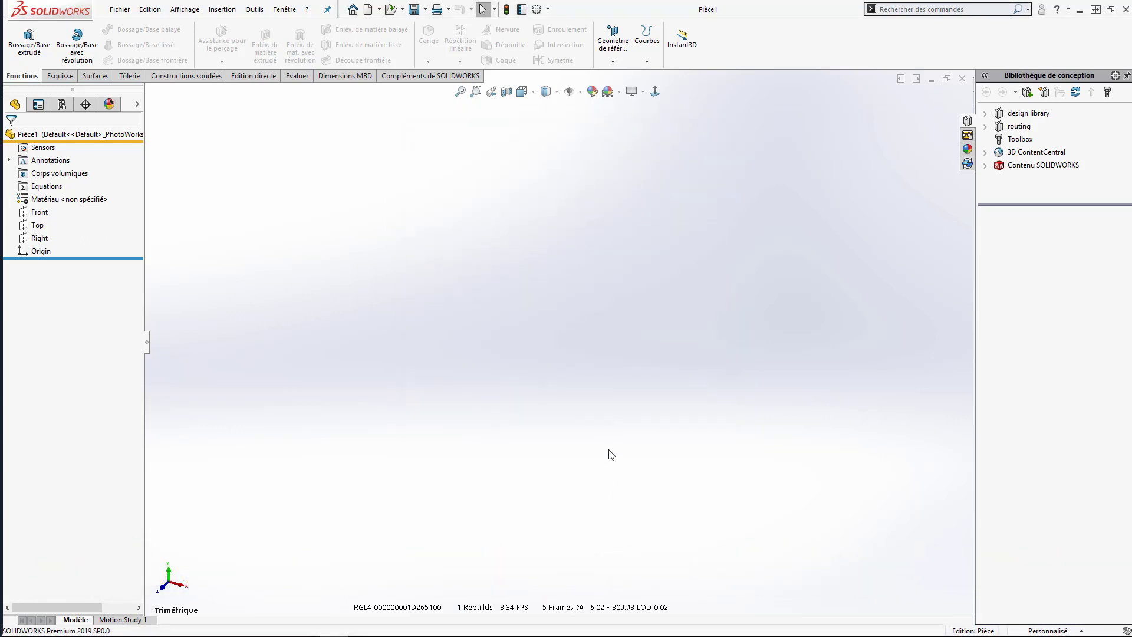
{"action": "left_click", "coordinate": [548, 9]}
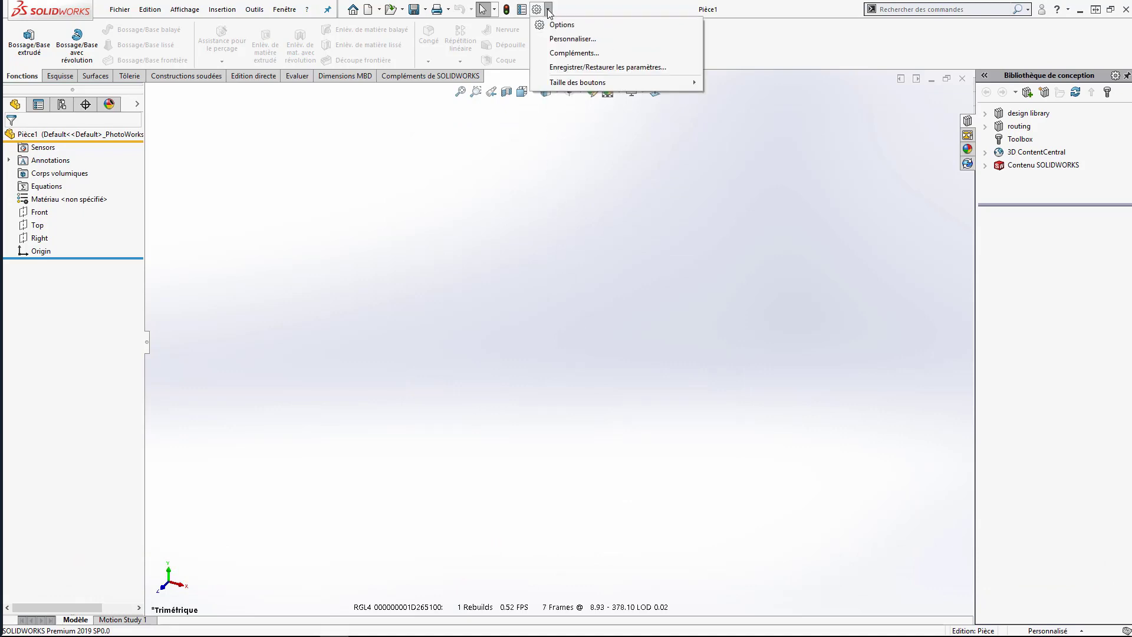
{"action": "left_click", "coordinate": [557, 69]}
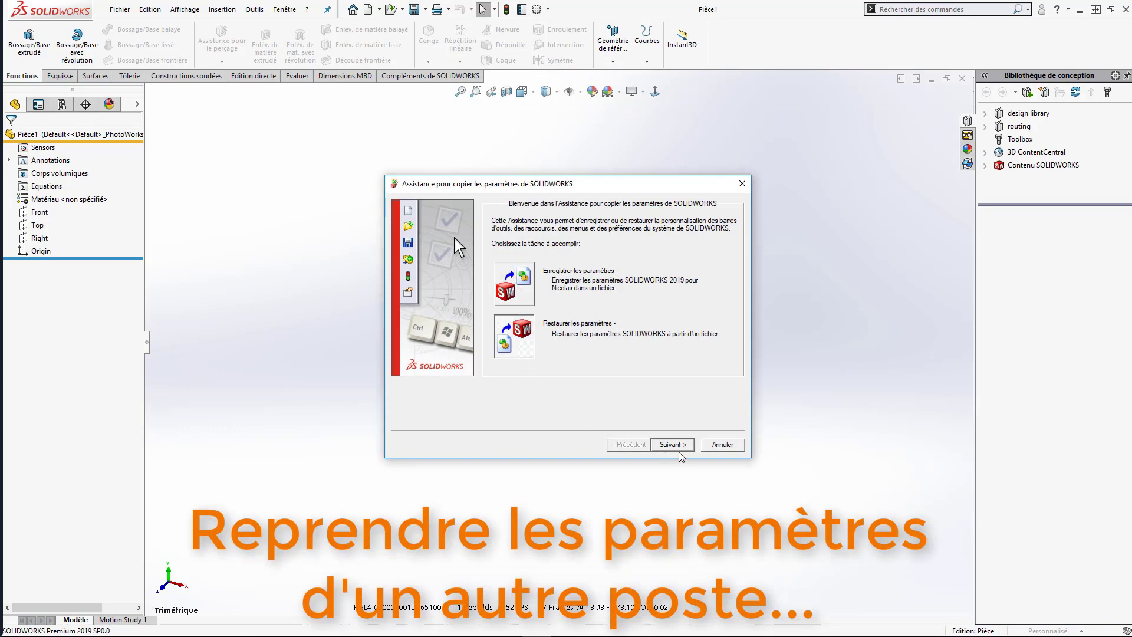
{"action": "left_click", "coordinate": [723, 444]}
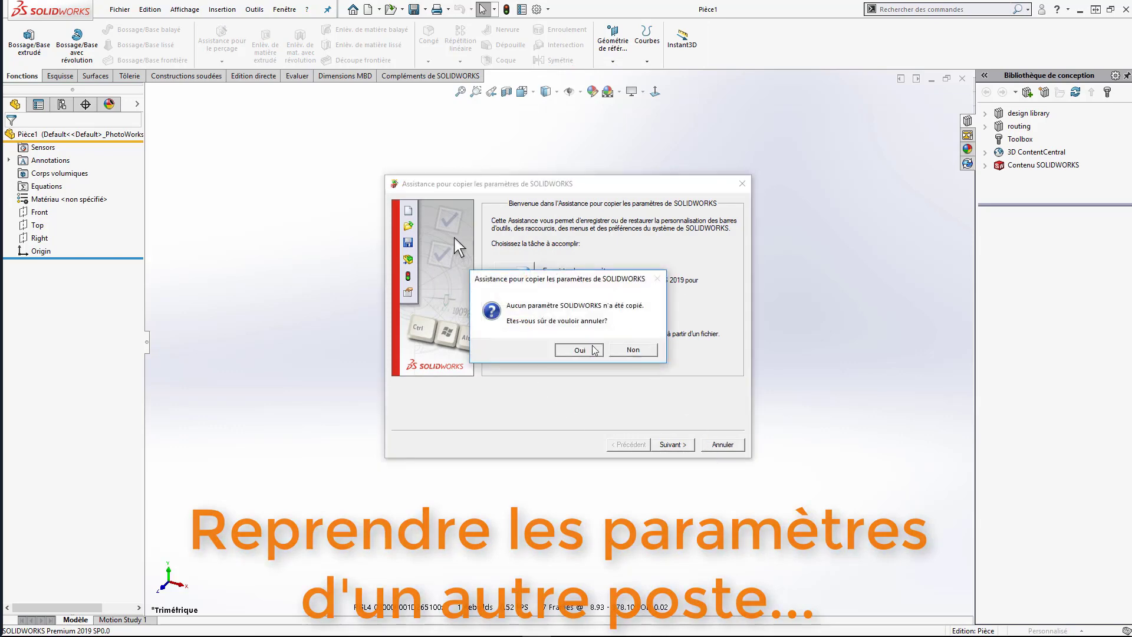
{"action": "left_click", "coordinate": [594, 349]}
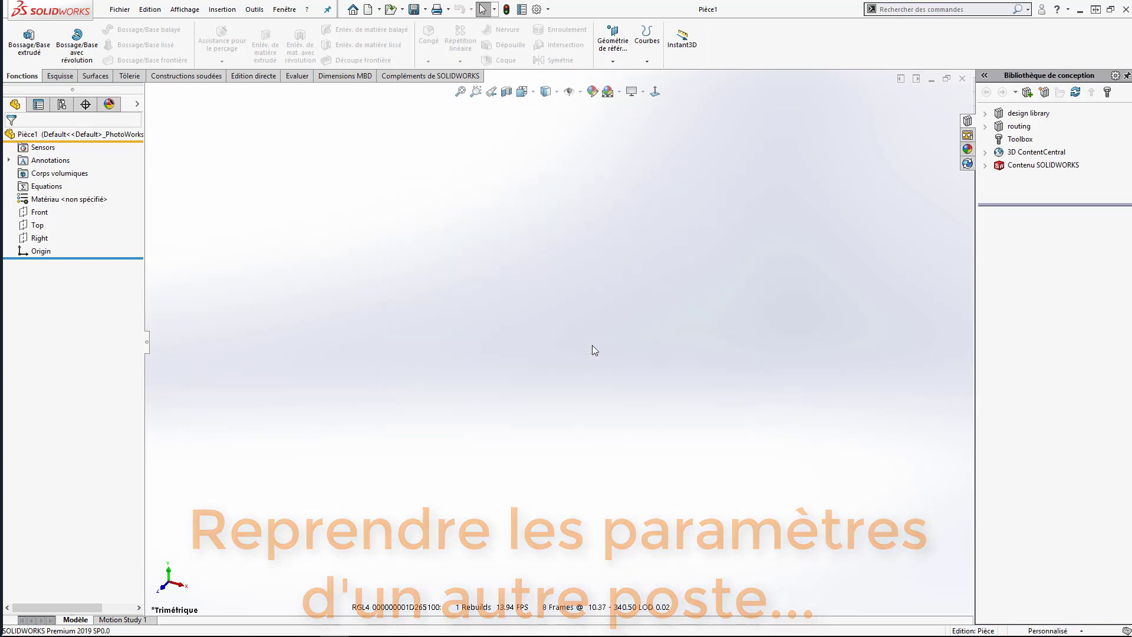
- Set the Hole Wizard/Toolbox folder to C:\PDMEssentials2019\Library\Toolbox and make it the default search location for Toolbox components
{"action": "left_click", "coordinate": [536, 10]}
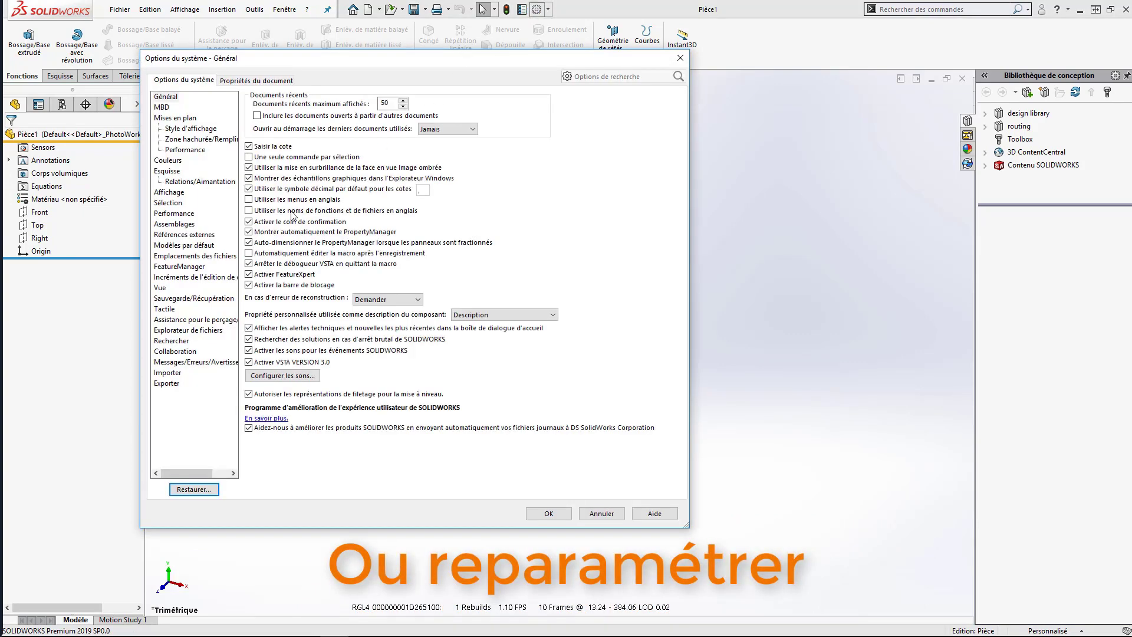
{"action": "left_click", "coordinate": [216, 321]}
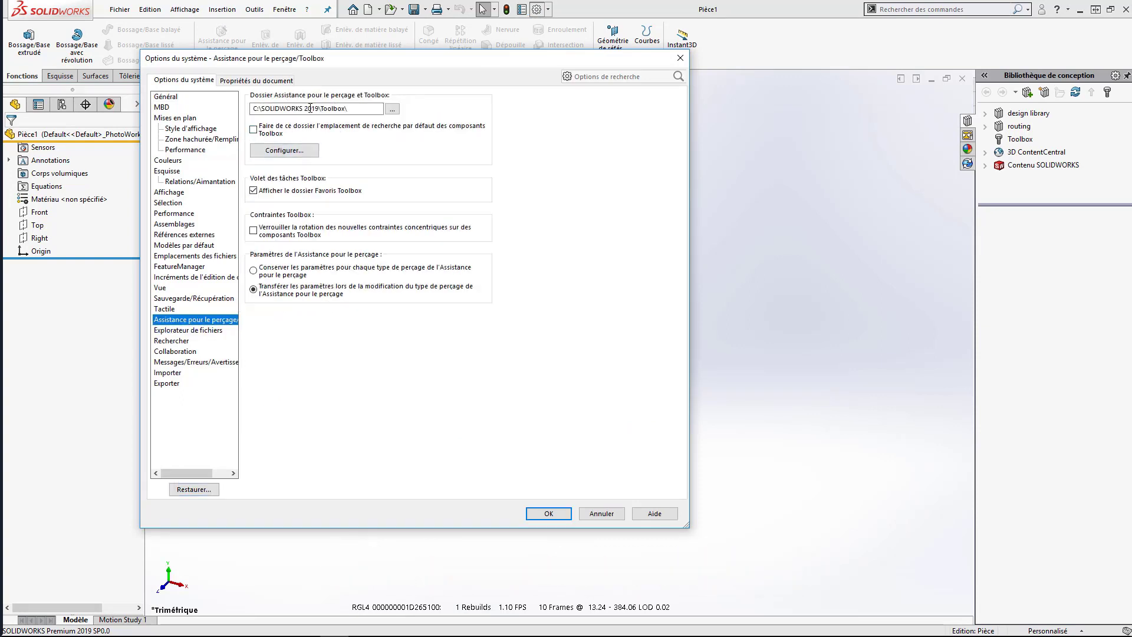
{"action": "left_click", "coordinate": [392, 109]}
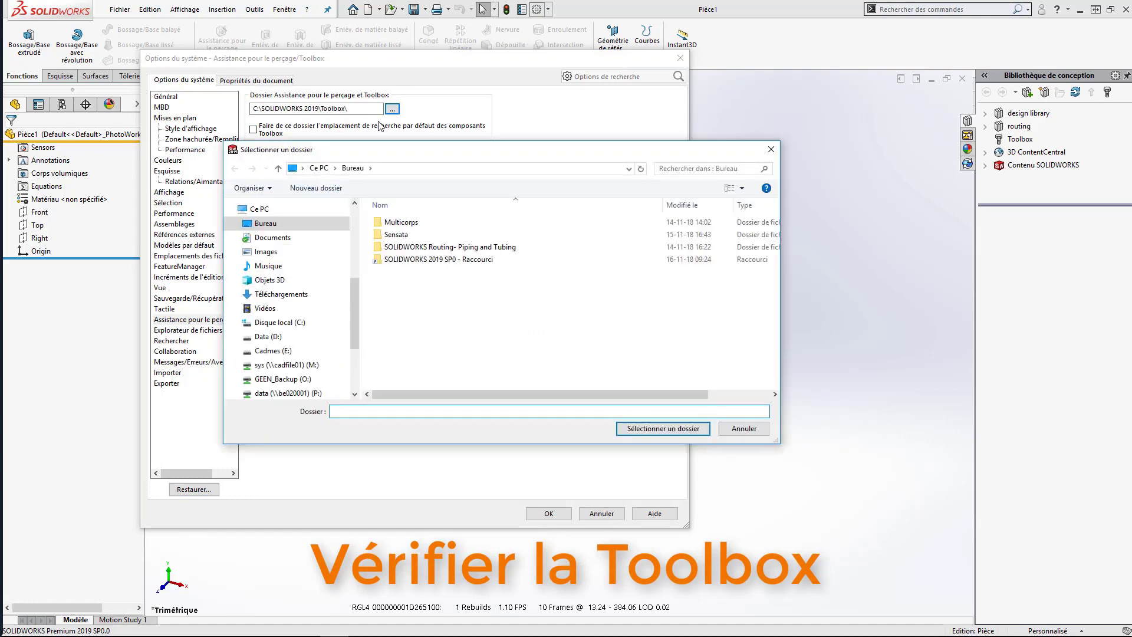
{"action": "left_click", "coordinate": [306, 323]}
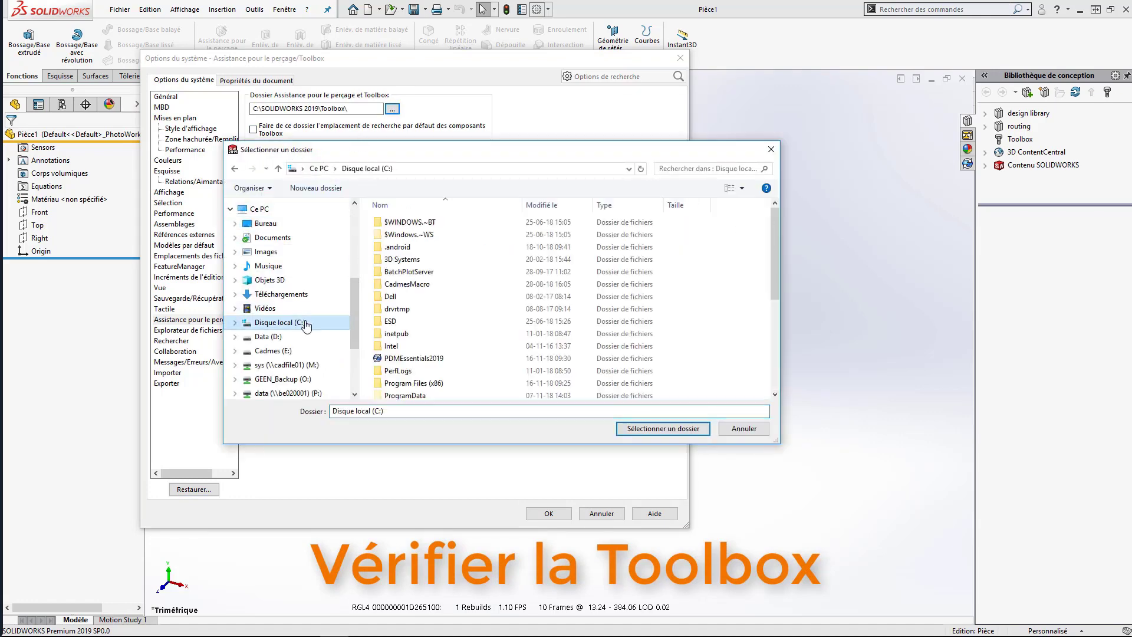
{"action": "double_click", "coordinate": [413, 358]}
{"action": "double_click", "coordinate": [389, 243]}
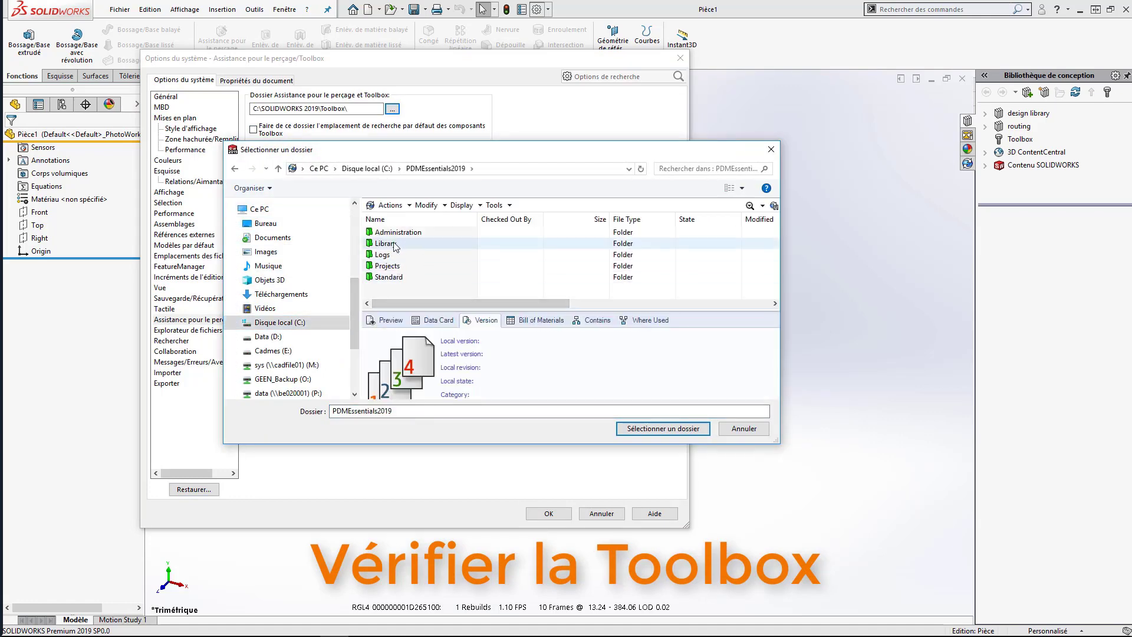
{"action": "left_click", "coordinate": [390, 235]}
{"action": "double_click", "coordinate": [388, 232]}
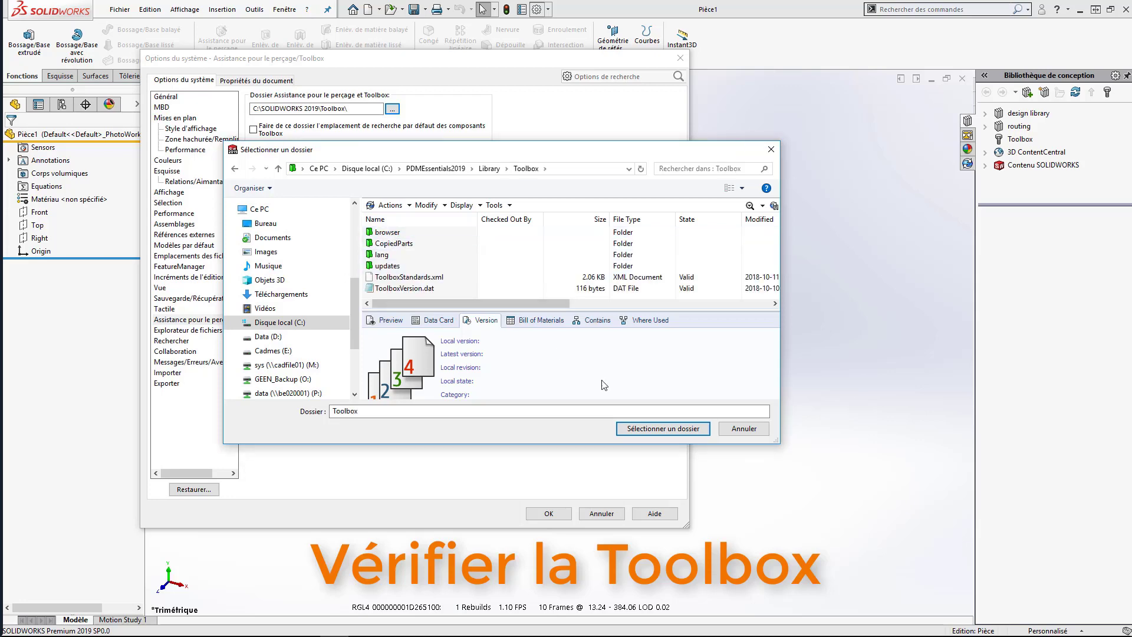
{"action": "left_click", "coordinate": [663, 429]}
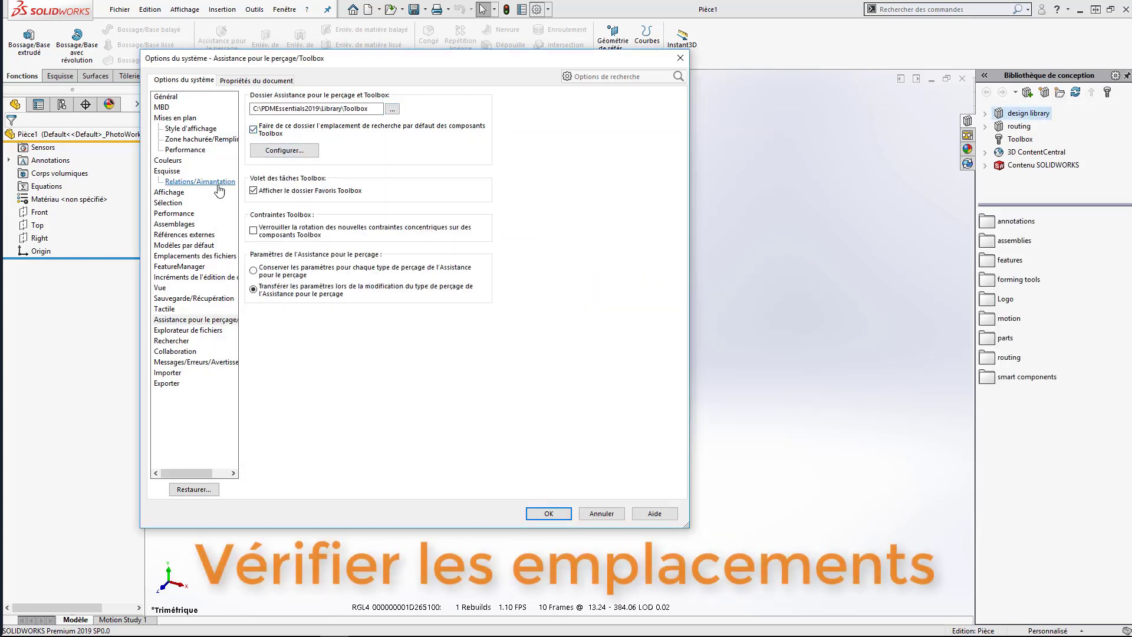
- Add the vault folder C:\PDMEssentials2019\Administration to the file locations for document templates
{"action": "left_click", "coordinate": [190, 257]}
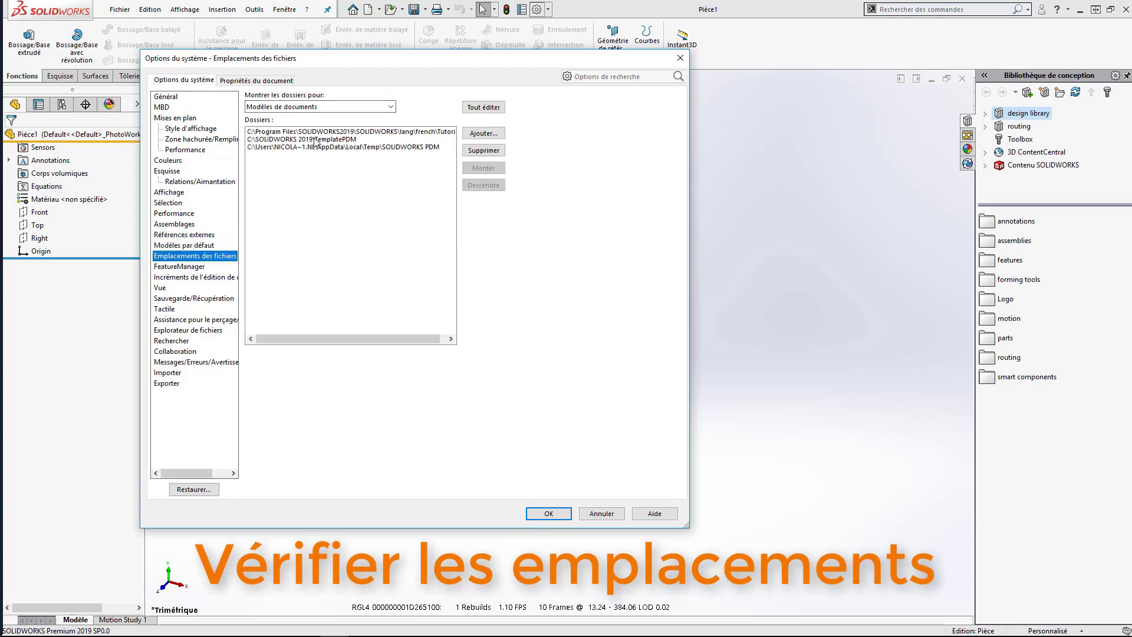
{"action": "left_click", "coordinate": [470, 134]}
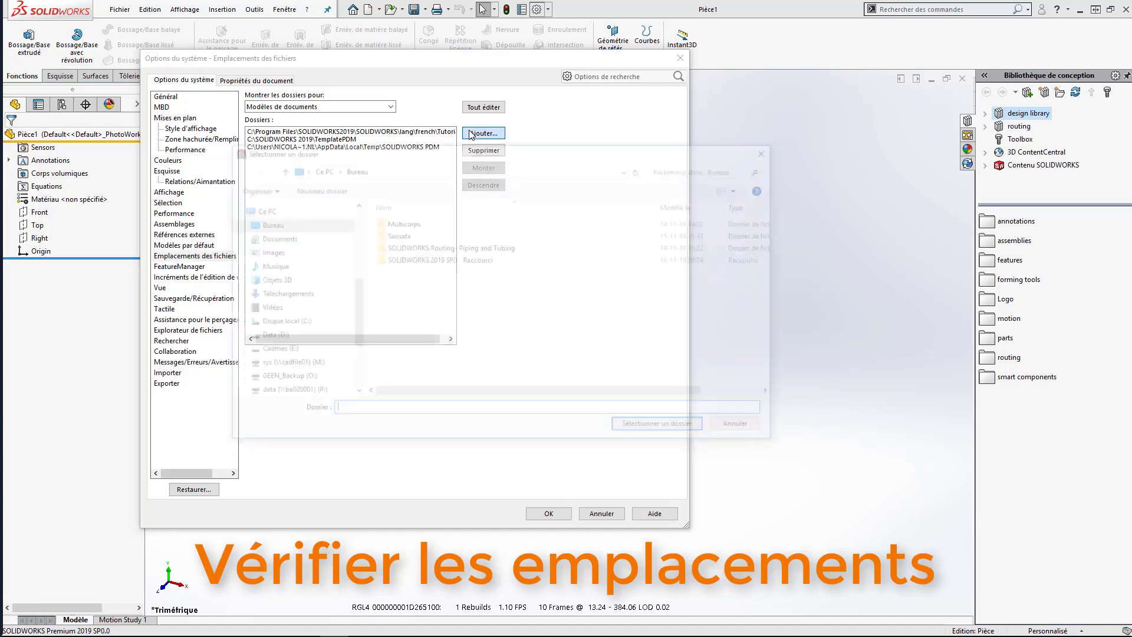
{"action": "left_click", "coordinate": [278, 322]}
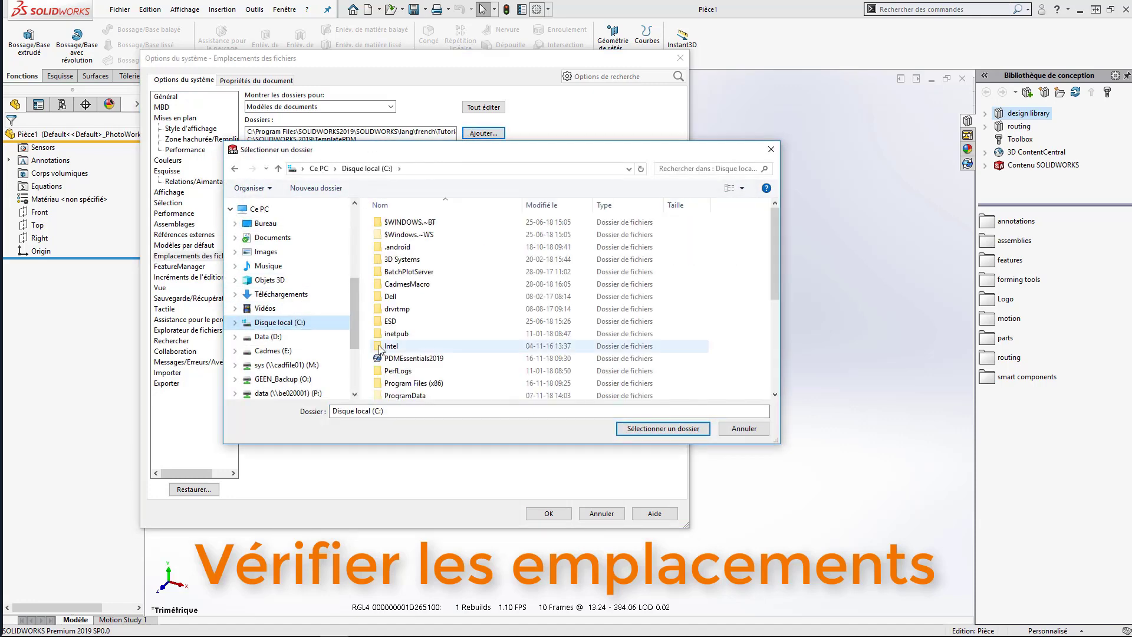
{"action": "left_click", "coordinate": [413, 359]}
{"action": "double_click", "coordinate": [413, 359]}
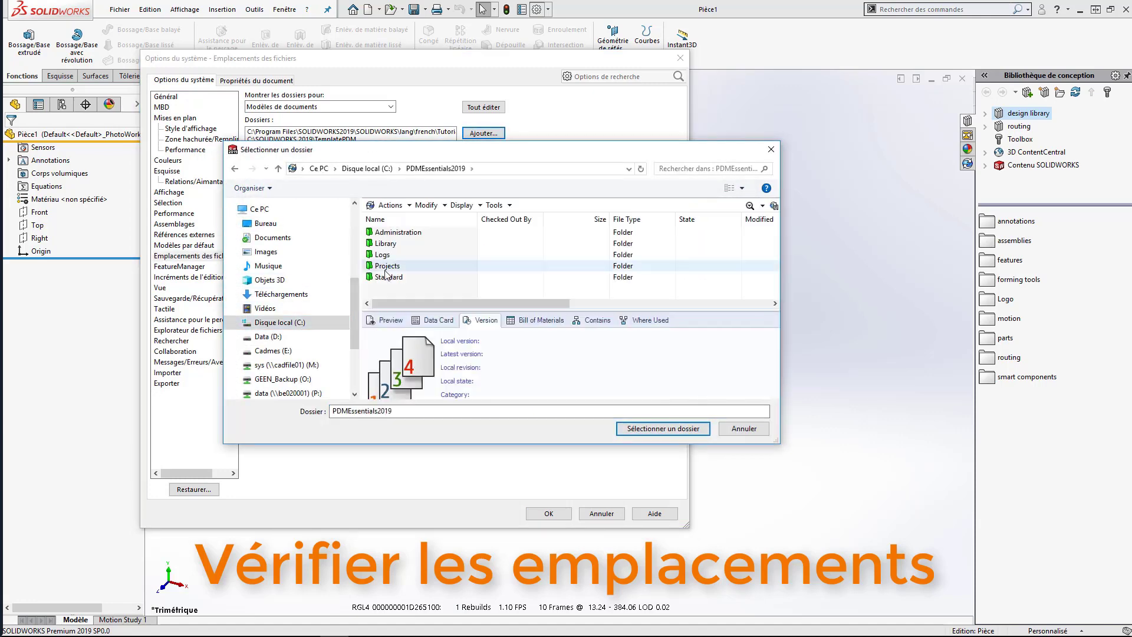
{"action": "double_click", "coordinate": [390, 233]}
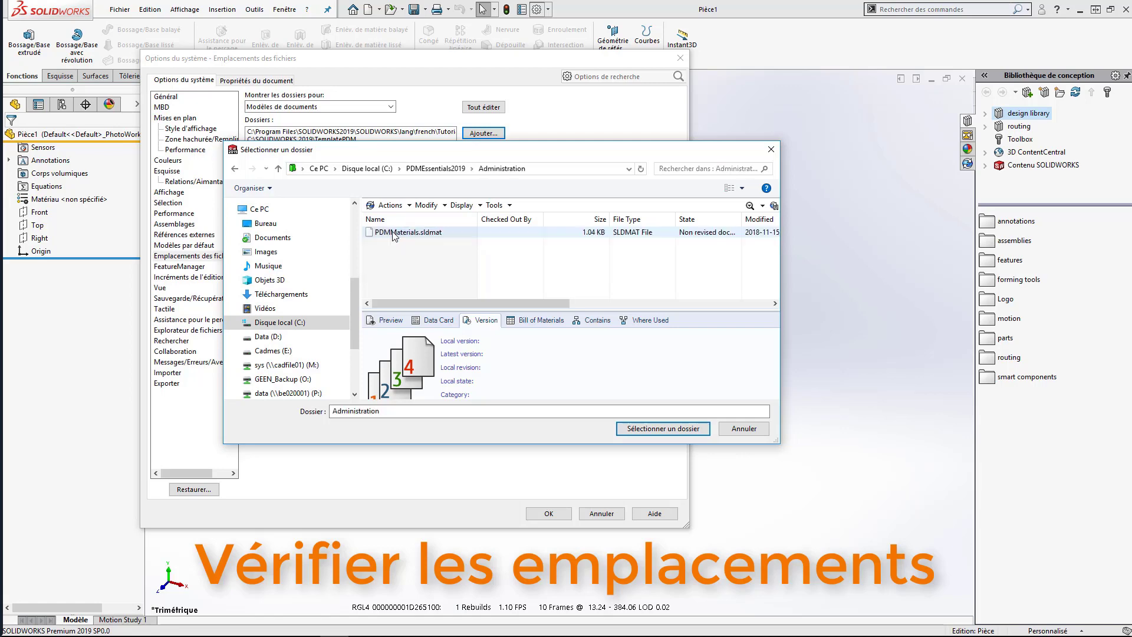
{"action": "left_click", "coordinate": [646, 428]}
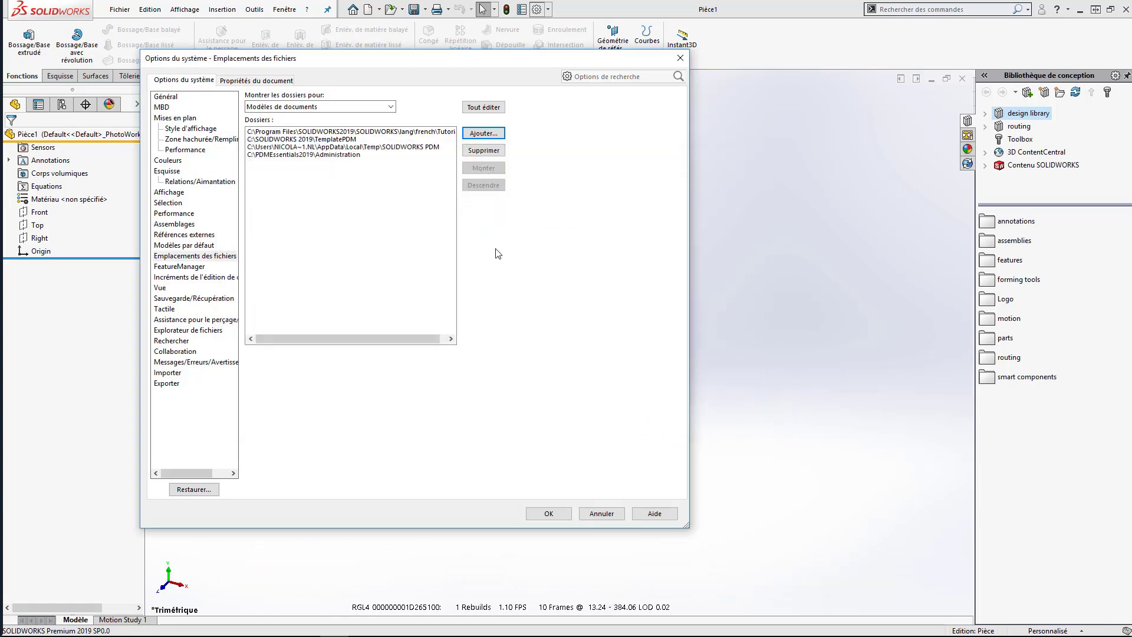
- Check the file locations for BOM templates and material databases, then save the system options and accept the search path changes
{"action": "left_click", "coordinate": [391, 106]}
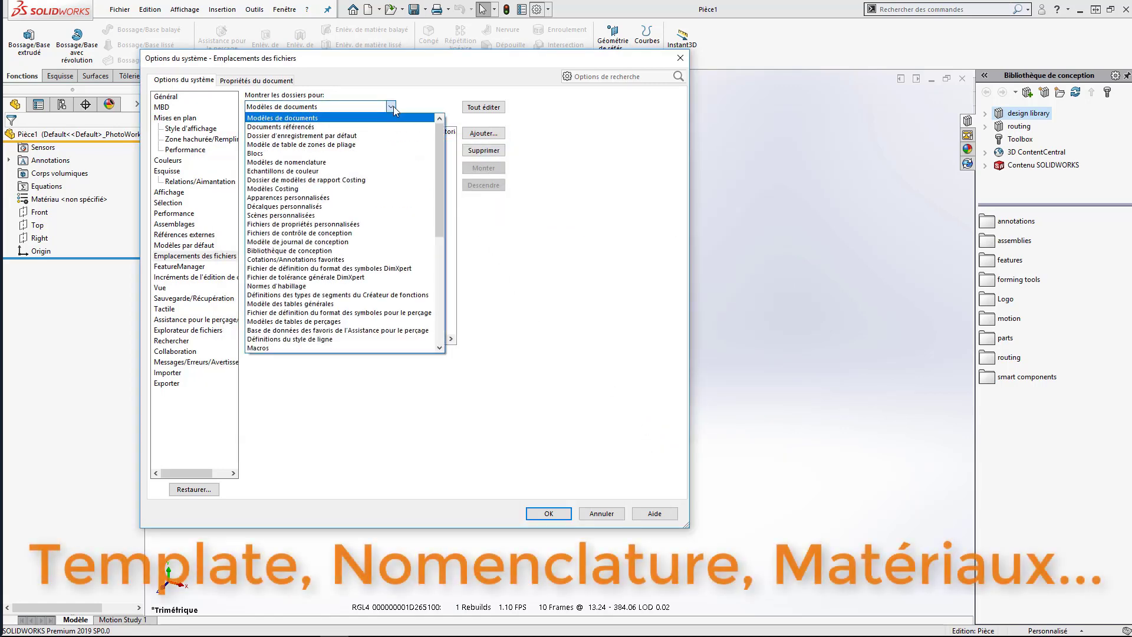
{"action": "left_click", "coordinate": [373, 163]}
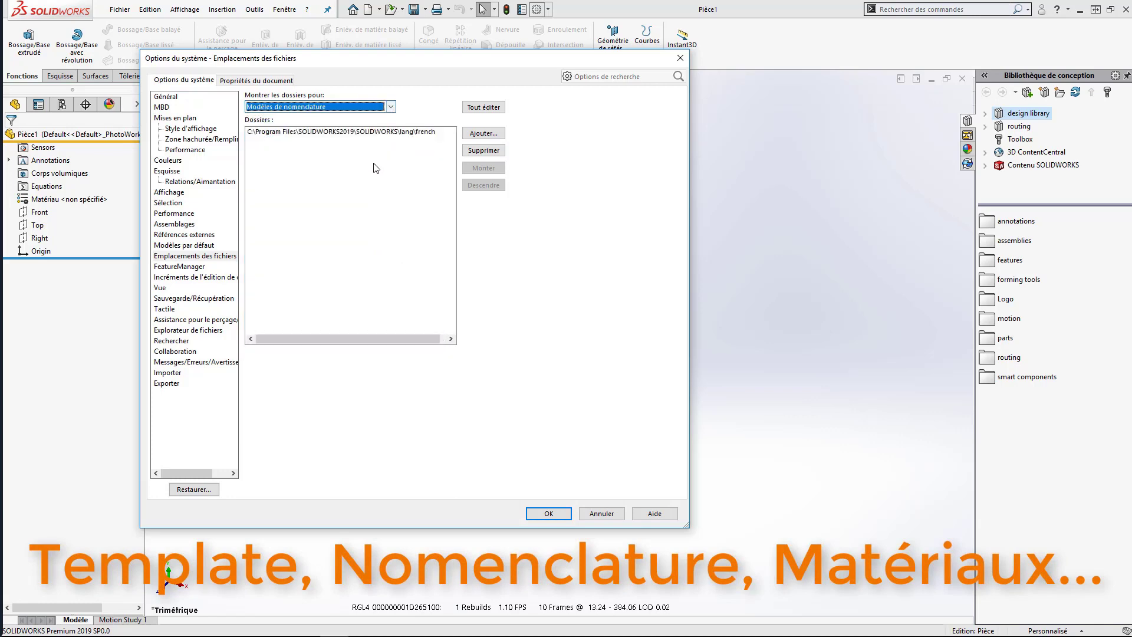
{"action": "left_click", "coordinate": [391, 107]}
{"action": "scroll", "coordinate": [371, 204], "scroll_direction": "down", "scroll_amount": 3}
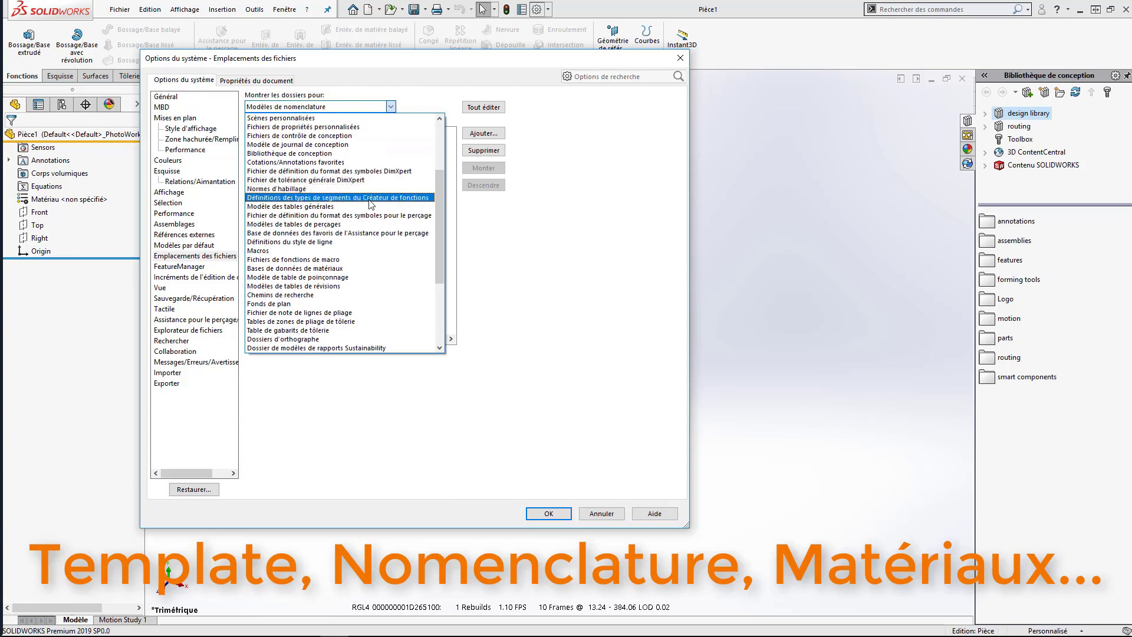
{"action": "left_click", "coordinate": [346, 269]}
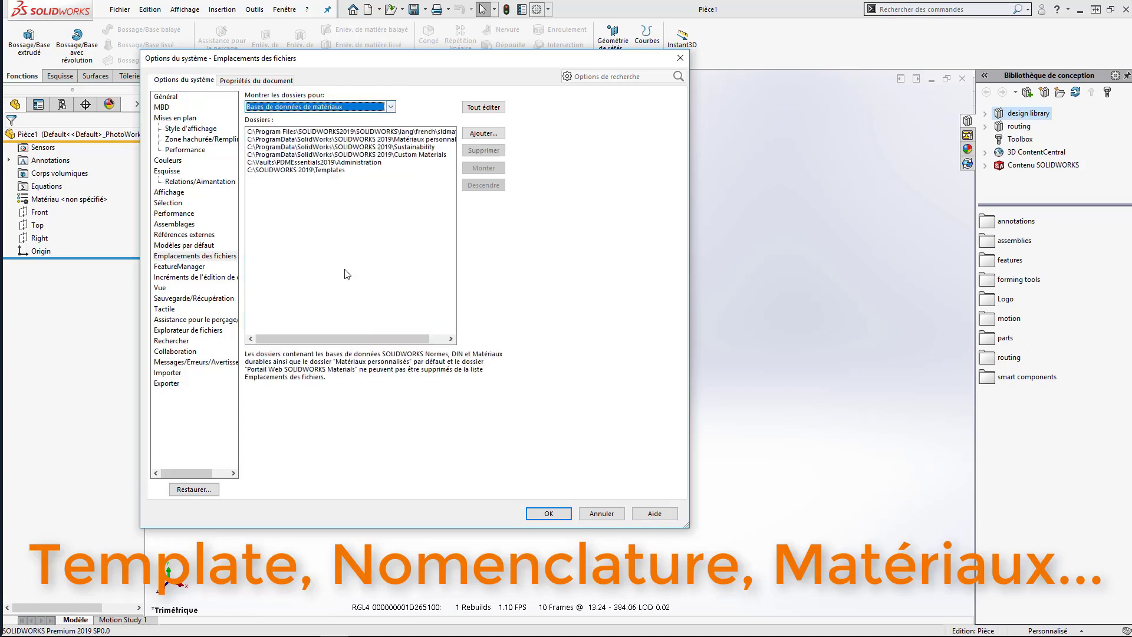
{"action": "left_click", "coordinate": [329, 163]}
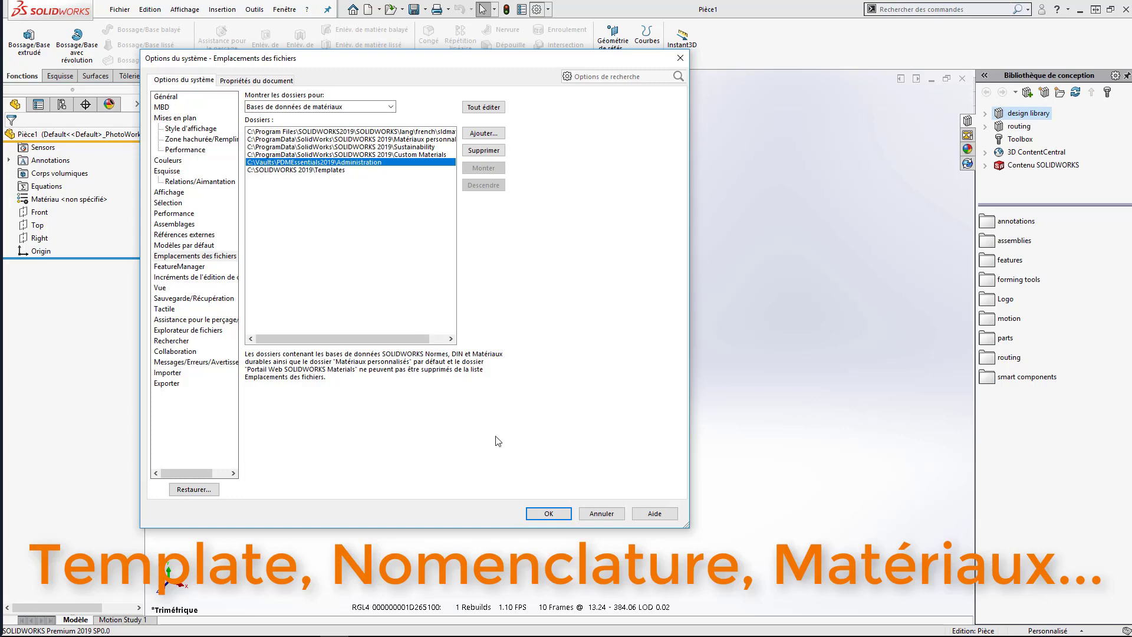
{"action": "left_click", "coordinate": [548, 514]}
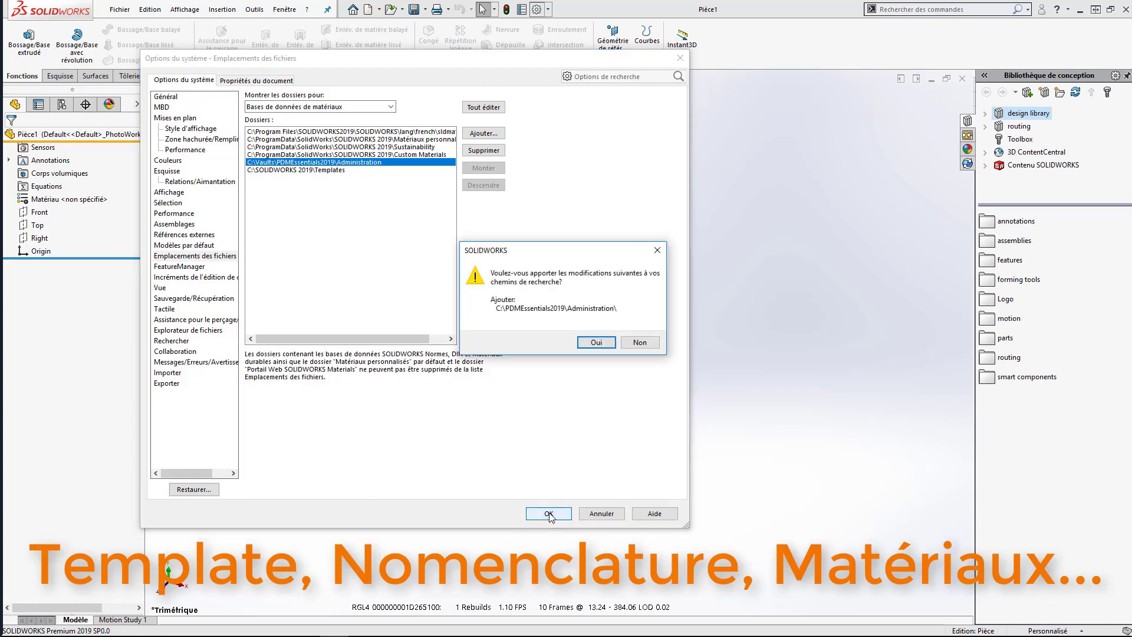
{"action": "left_click", "coordinate": [596, 342]}
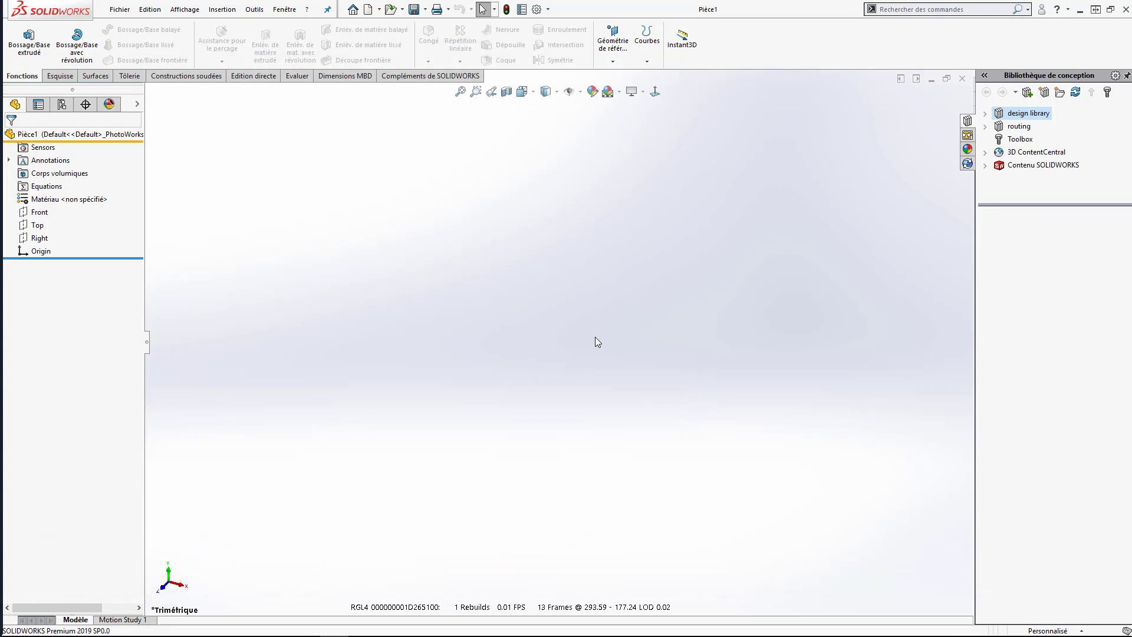
- Close the open part and create a new part from the PDMPart template in the TemplatePDM folder
{"action": "left_click", "coordinate": [962, 79]}
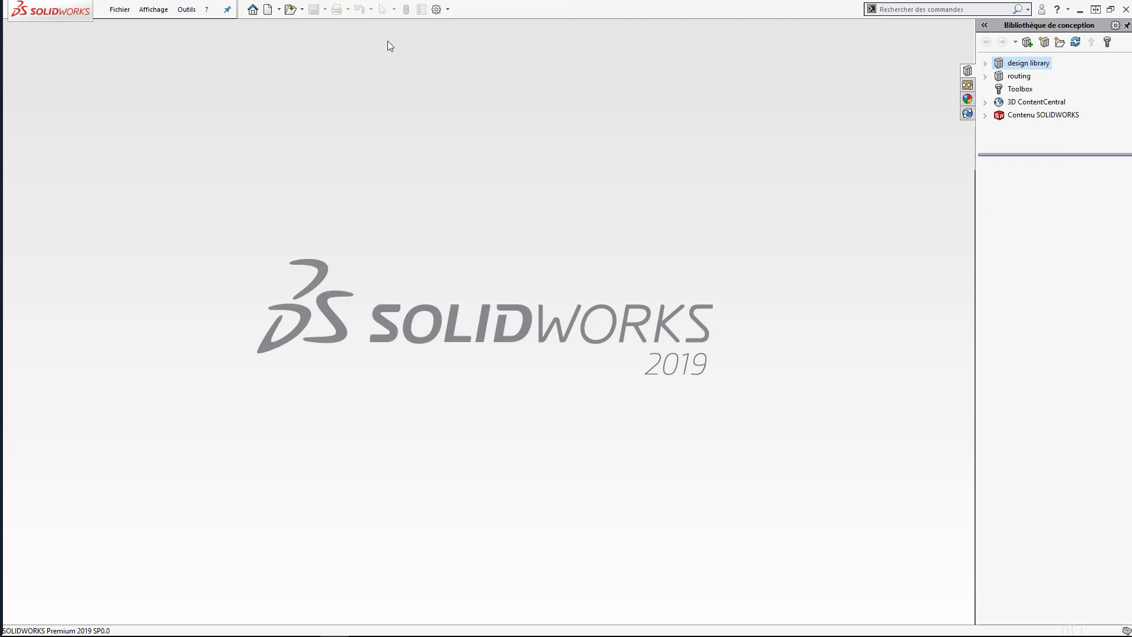
{"action": "left_click", "coordinate": [268, 9]}
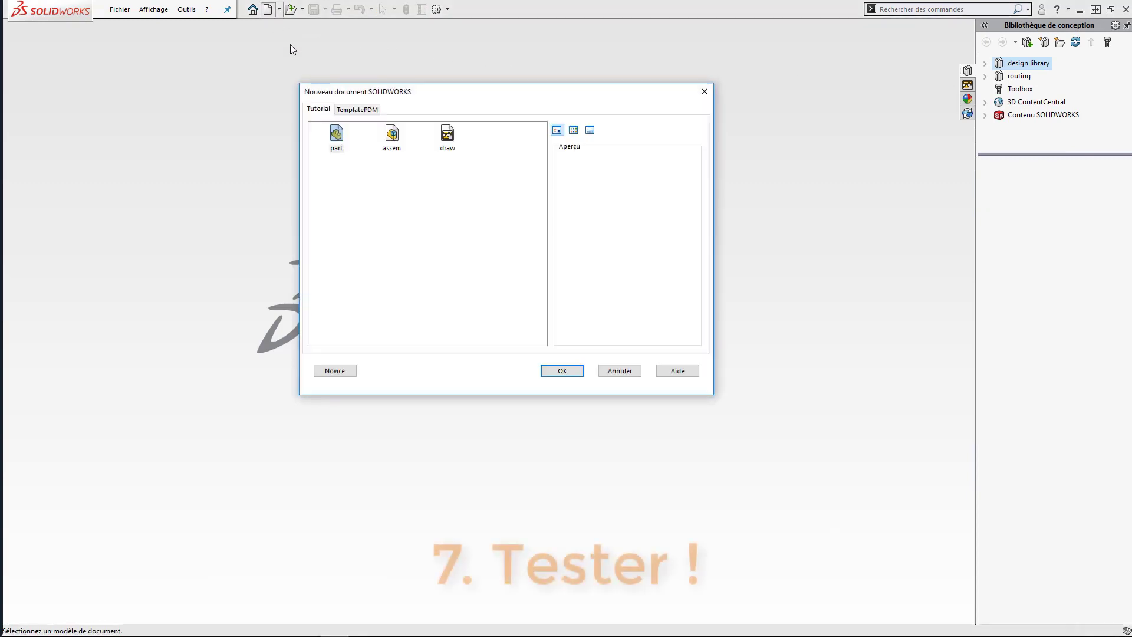
{"action": "left_click", "coordinate": [356, 109]}
{"action": "double_click", "coordinate": [338, 137]}
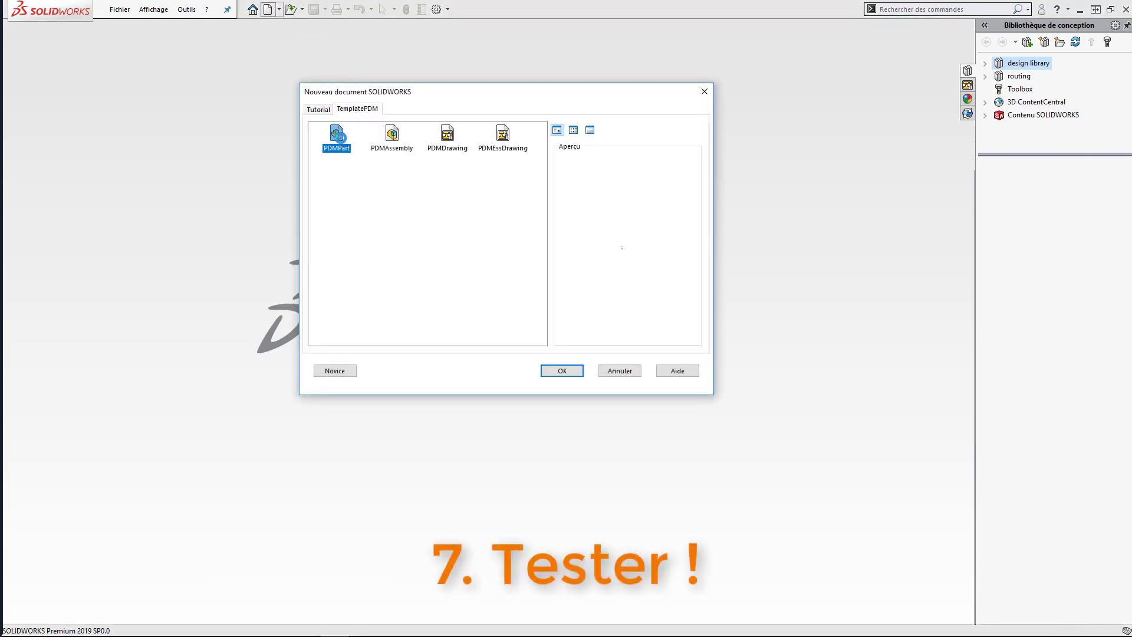
- Sketch a rectangle 100 mm wide and 50 mm high from the origin on the front plane and extrude it 10 mm
{"action": "left_click", "coordinate": [29, 41]}
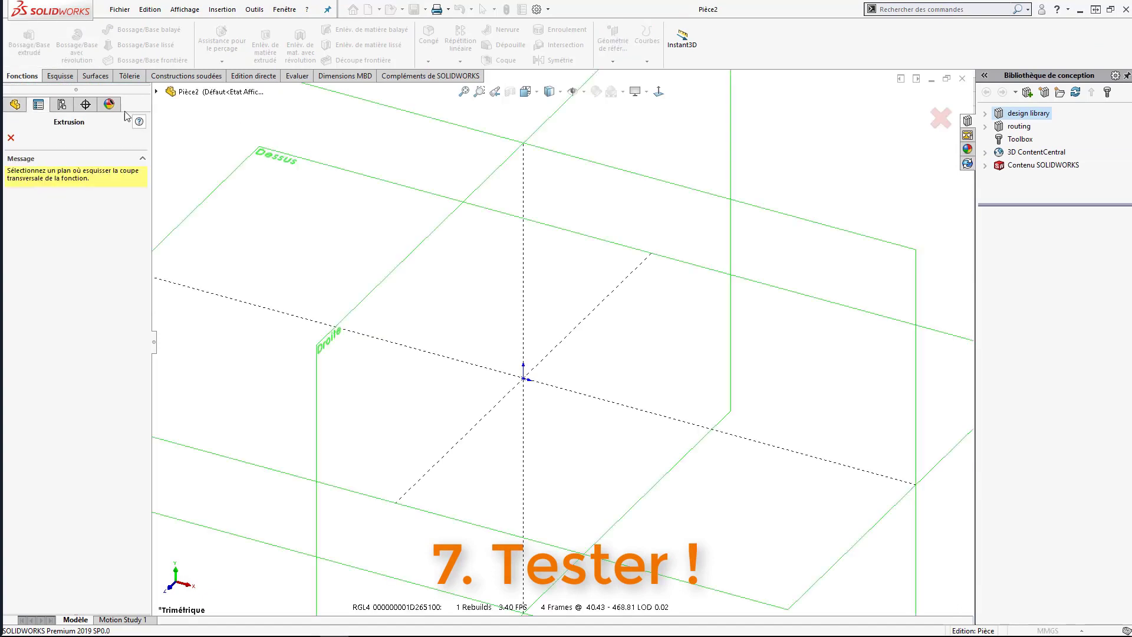
{"action": "left_click", "coordinate": [424, 135]}
{"action": "left_click", "coordinate": [88, 45]}
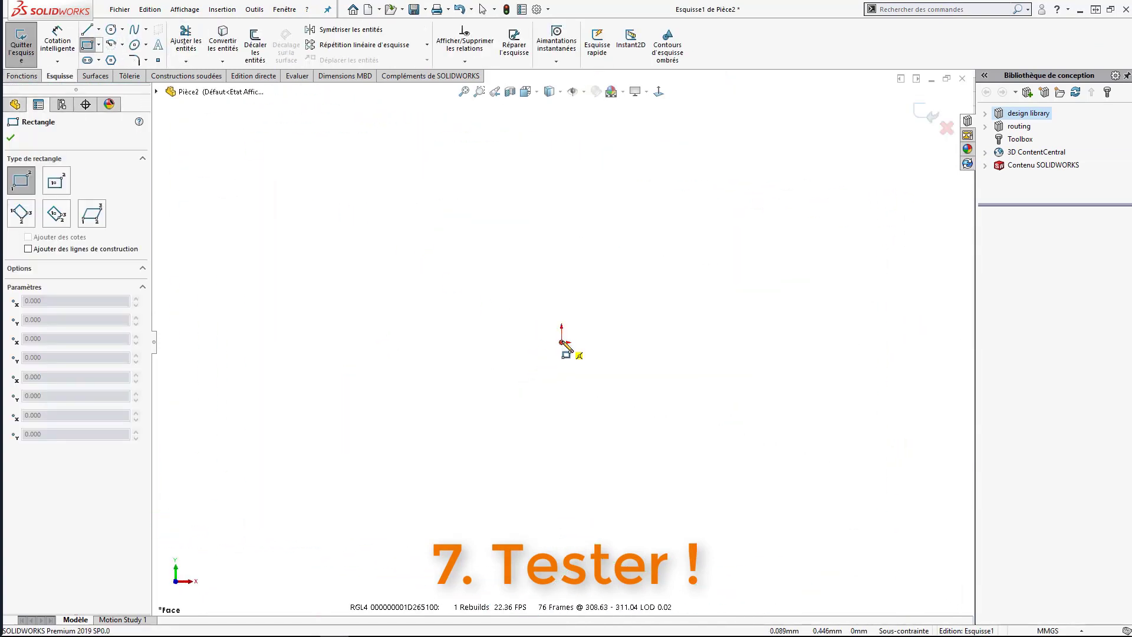
{"action": "left_click", "coordinate": [561, 342]}
{"action": "type", "text": "50"}
{"action": "key", "text": "Tab"}
{"action": "type", "text": "100"}
{"action": "key", "text": "Return"}
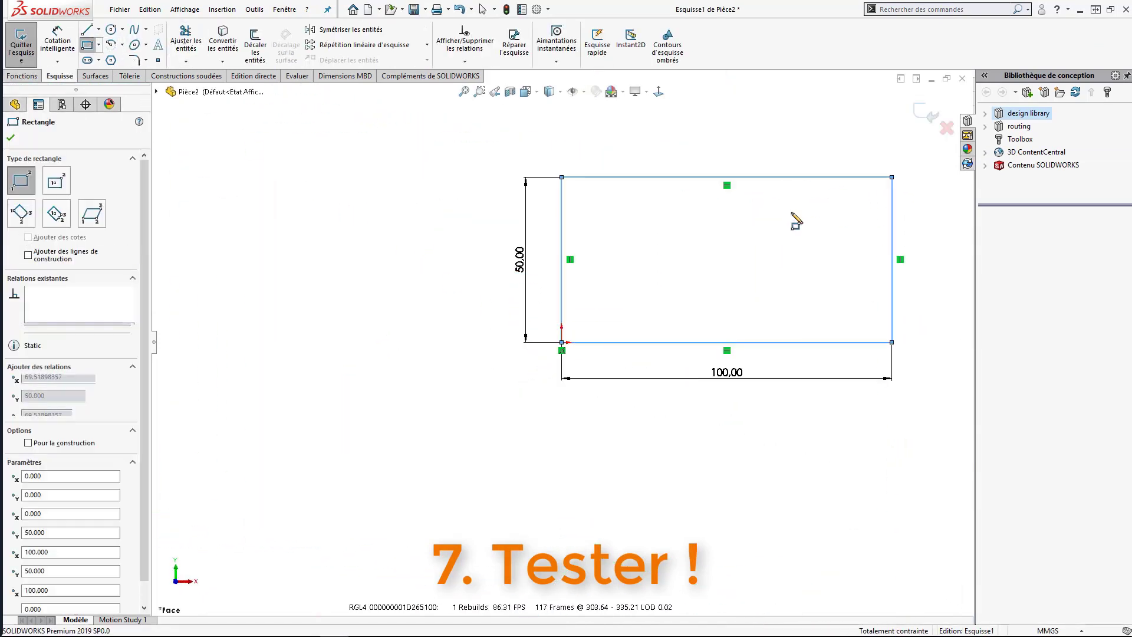
{"action": "key", "text": "Escape"}
{"action": "left_click", "coordinate": [924, 109]}
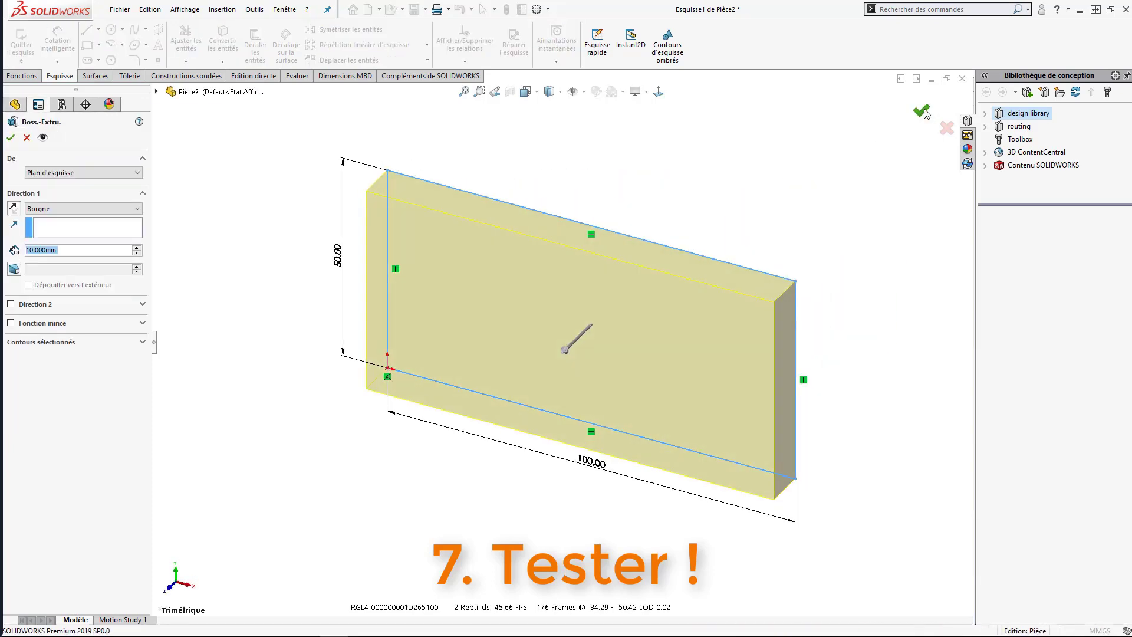
{"action": "left_click", "coordinate": [924, 109]}
- Start saving the part and browse to the vault folder C:\PDMEssentials2019\Projects\003 - Joystick Cadmes\CAD
{"action": "left_click", "coordinate": [412, 10]}
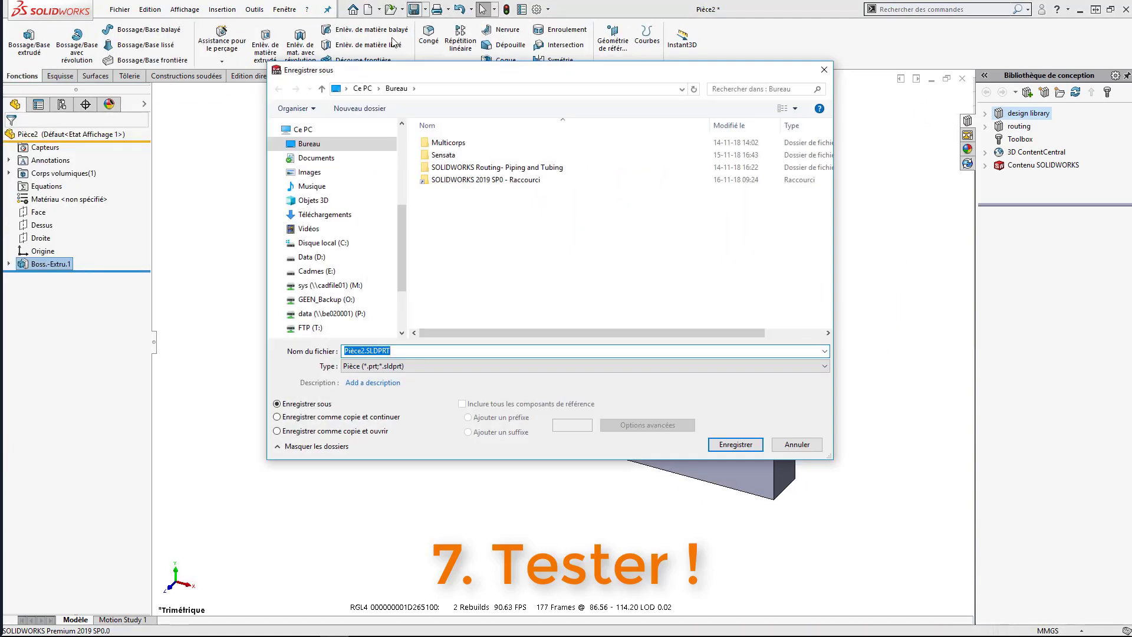
{"action": "left_click", "coordinate": [351, 247]}
{"action": "left_click", "coordinate": [452, 279]}
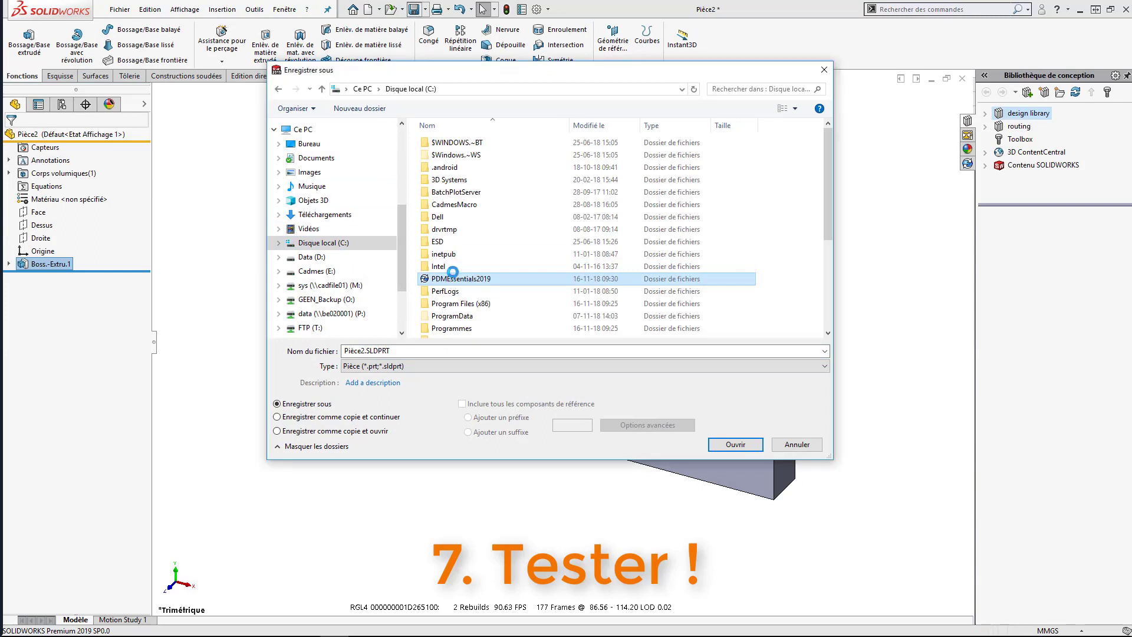
{"action": "double_click", "coordinate": [452, 279]}
{"action": "left_click", "coordinate": [439, 187]}
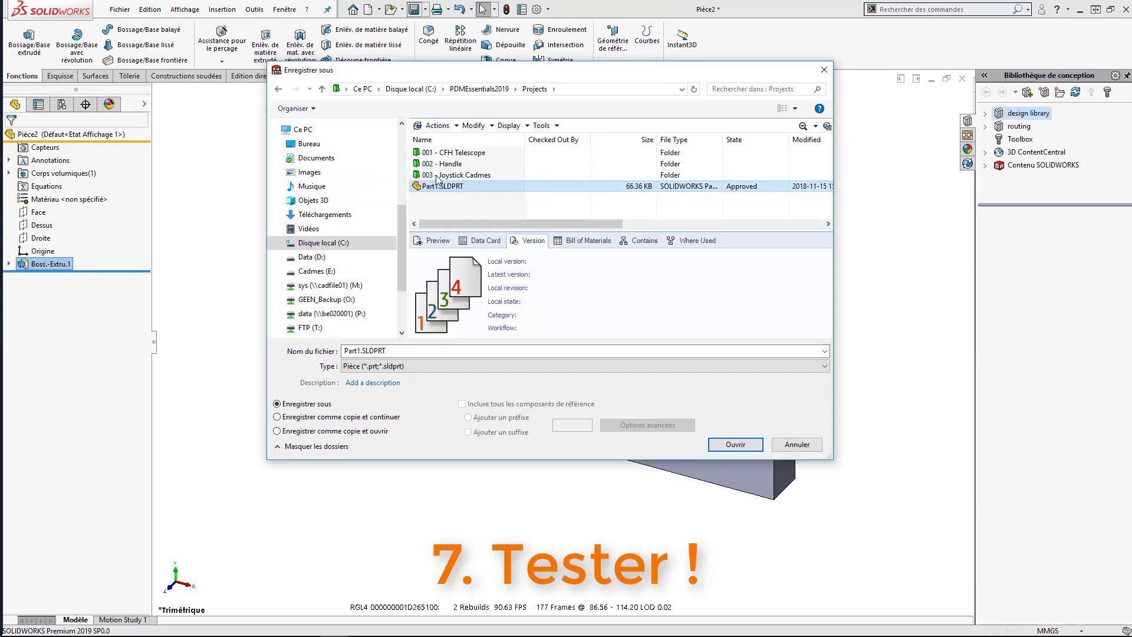
{"action": "double_click", "coordinate": [437, 175]}
{"action": "double_click", "coordinate": [429, 152]}
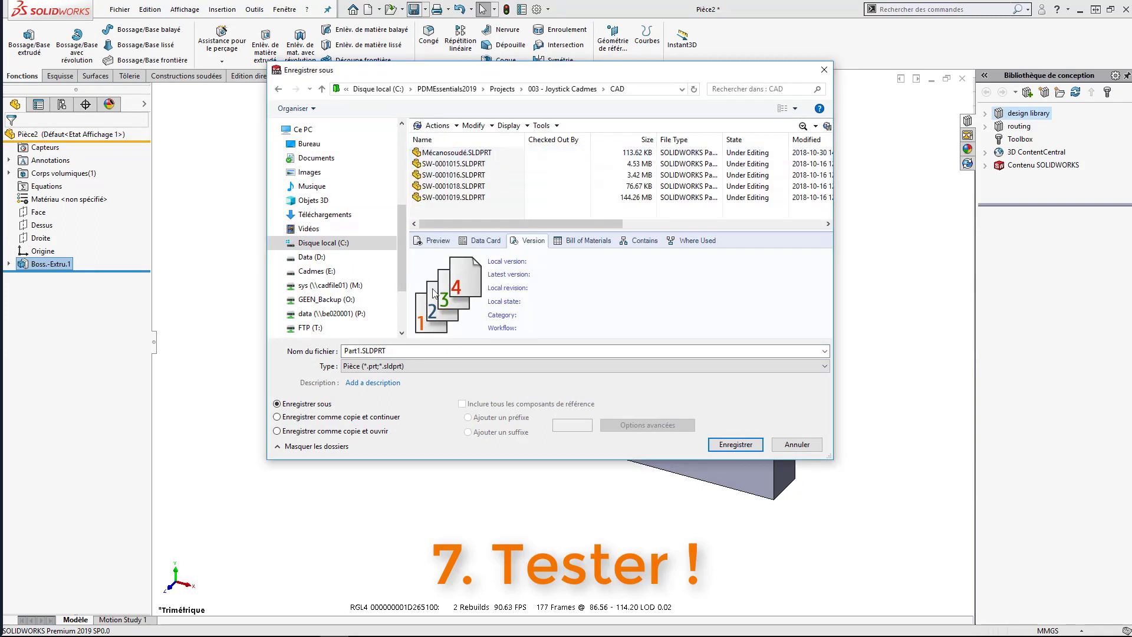
- Save the part as SW-0001020.SLDPRT and accept its data card with the description Part Test
{"action": "left_click", "coordinate": [459, 198]}
{"action": "left_click", "coordinate": [384, 351]}
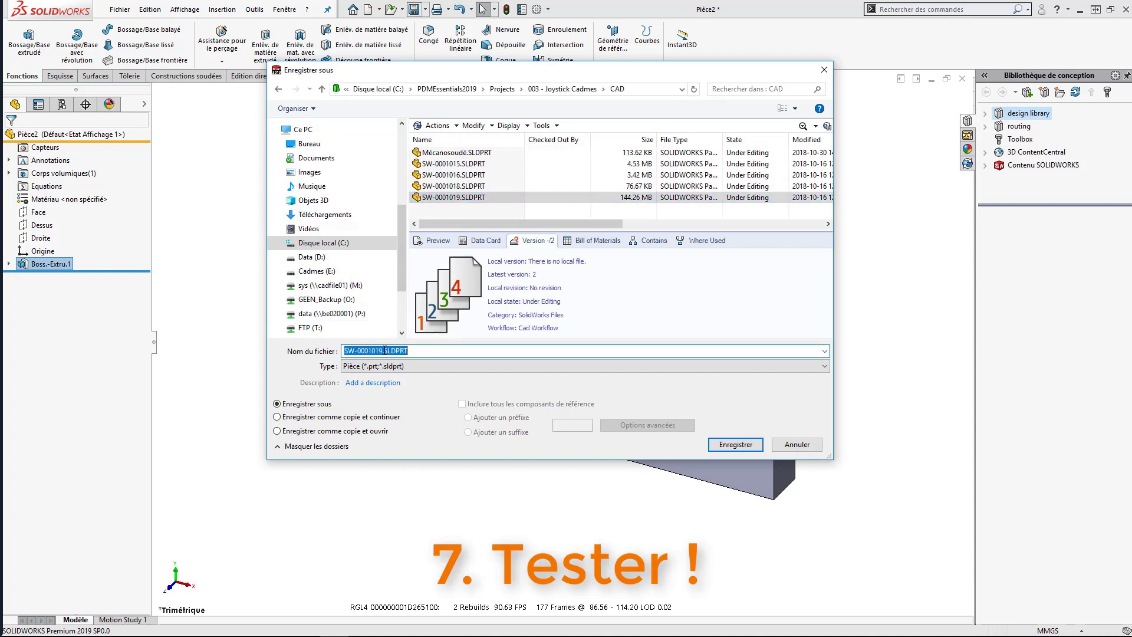
{"action": "type", "text": "20"}
{"action": "left_click", "coordinate": [735, 444]}
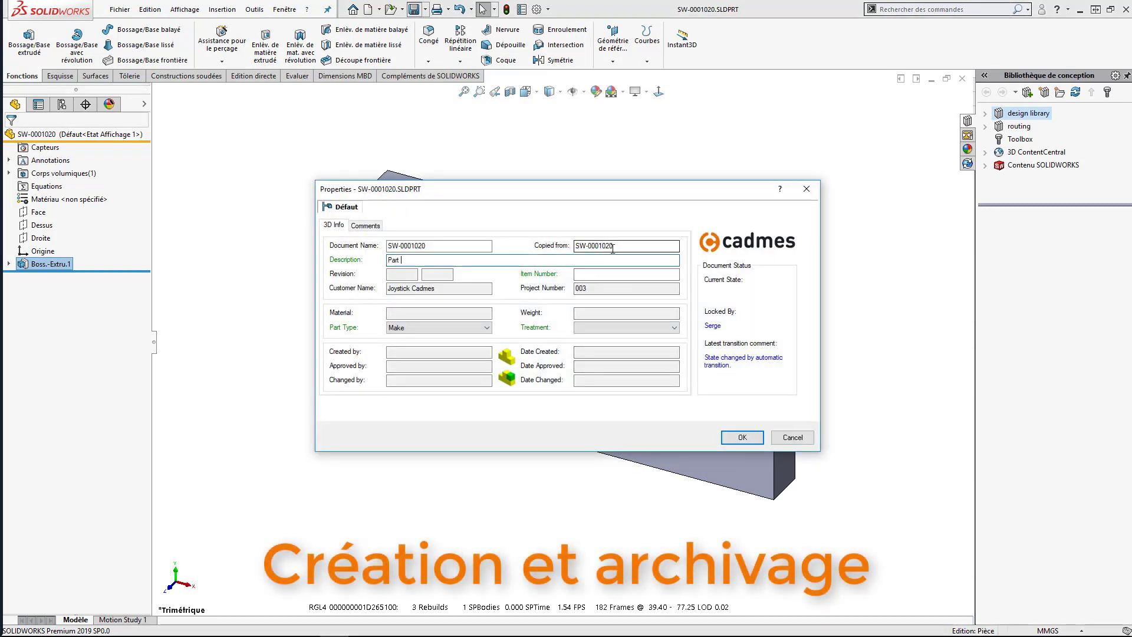
{"action": "left_click", "coordinate": [742, 436]}
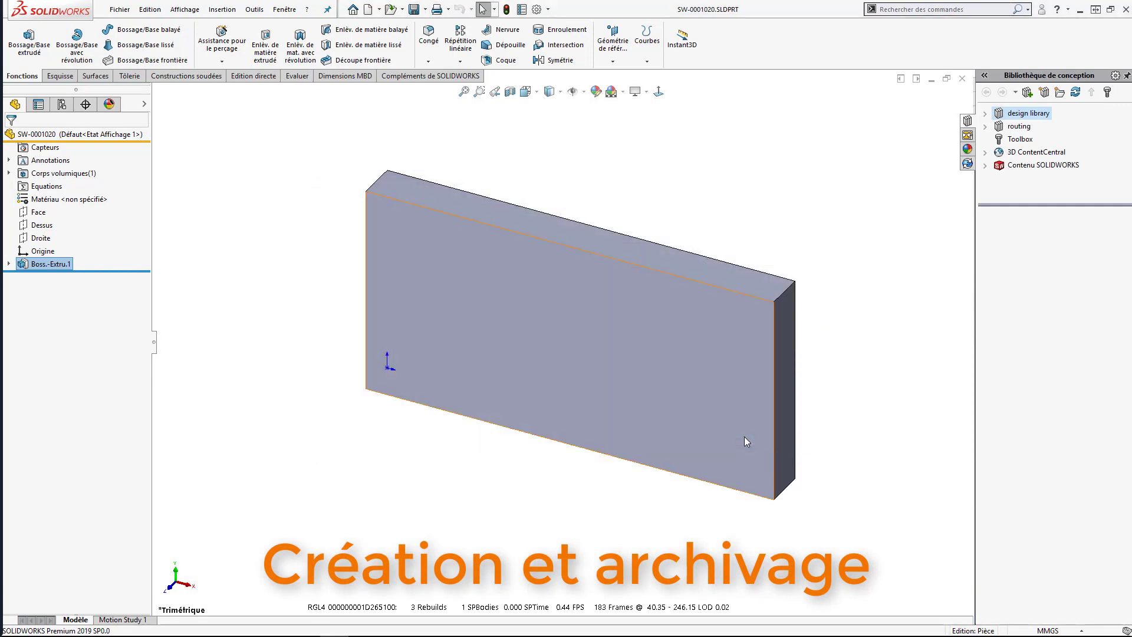
- Check the part SW-0001020 into the PDM vault
{"action": "left_click", "coordinate": [967, 164]}
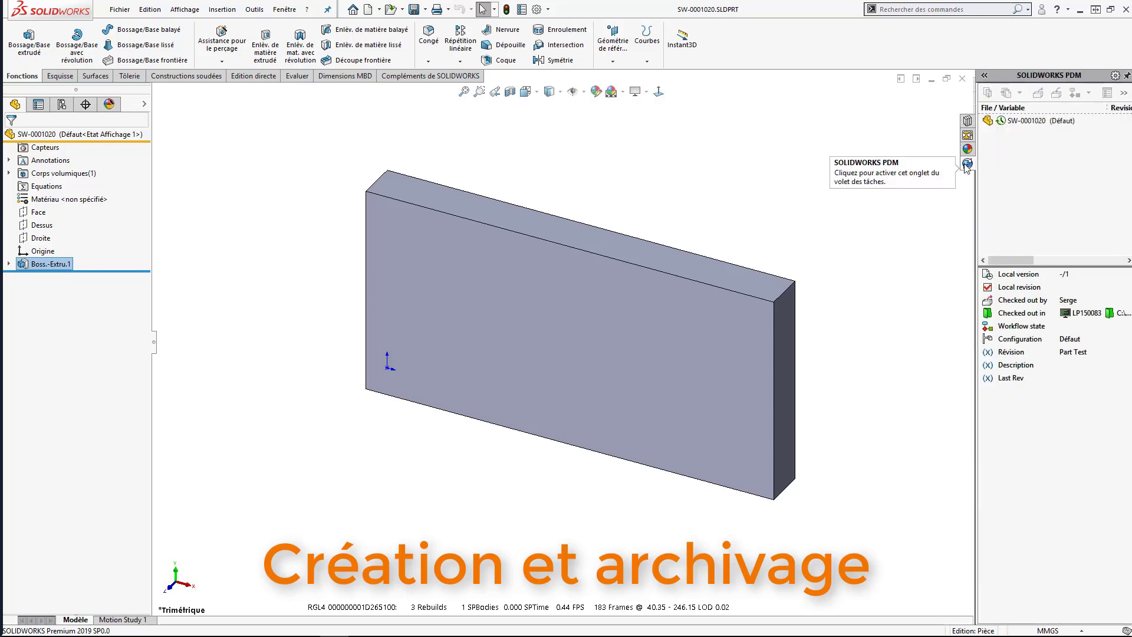
{"action": "left_click", "coordinate": [1014, 122]}
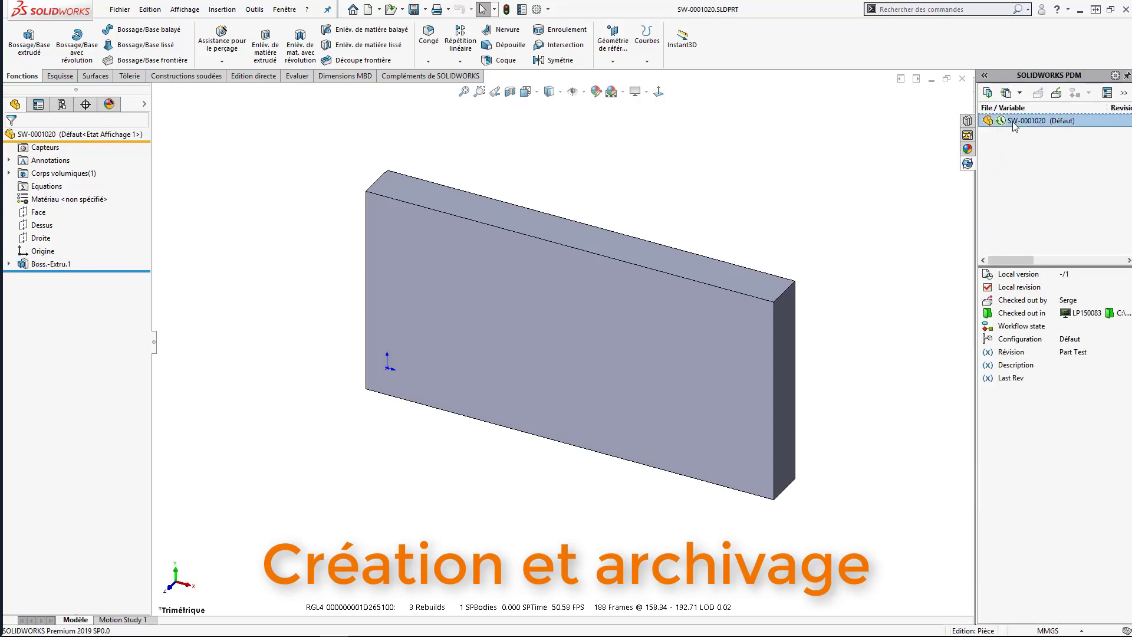
{"action": "left_click", "coordinate": [1056, 94]}
{"action": "left_click", "coordinate": [592, 371]}
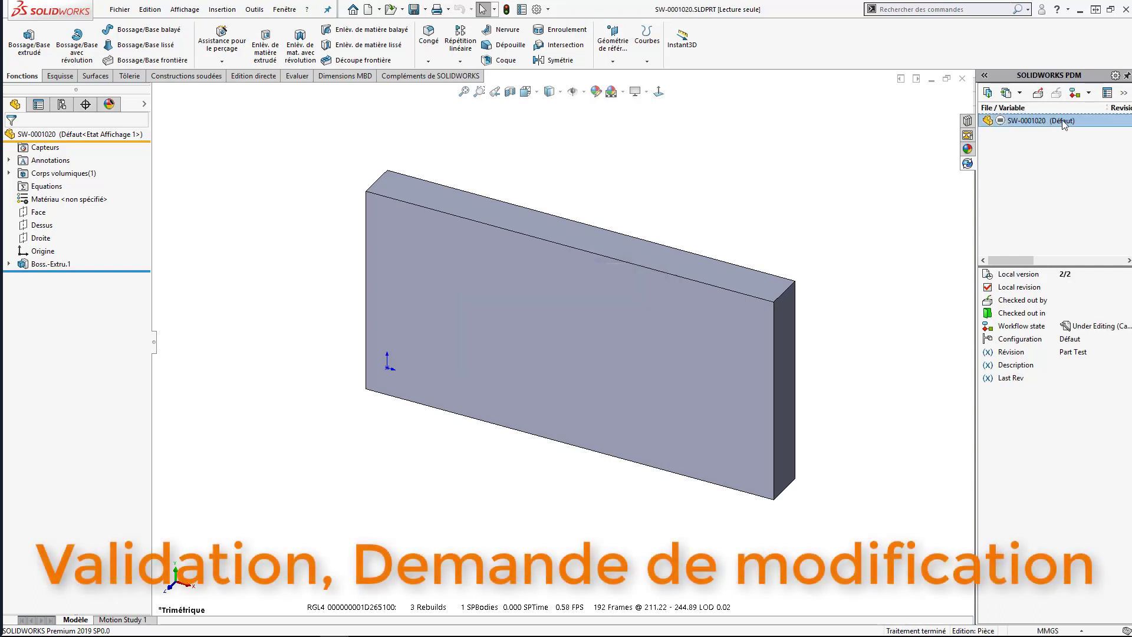
- Change the state of SW-0001020 with the Direct approval transition, leaving the comment empty
{"action": "left_click", "coordinate": [1089, 95]}
{"action": "left_click", "coordinate": [1082, 112]}
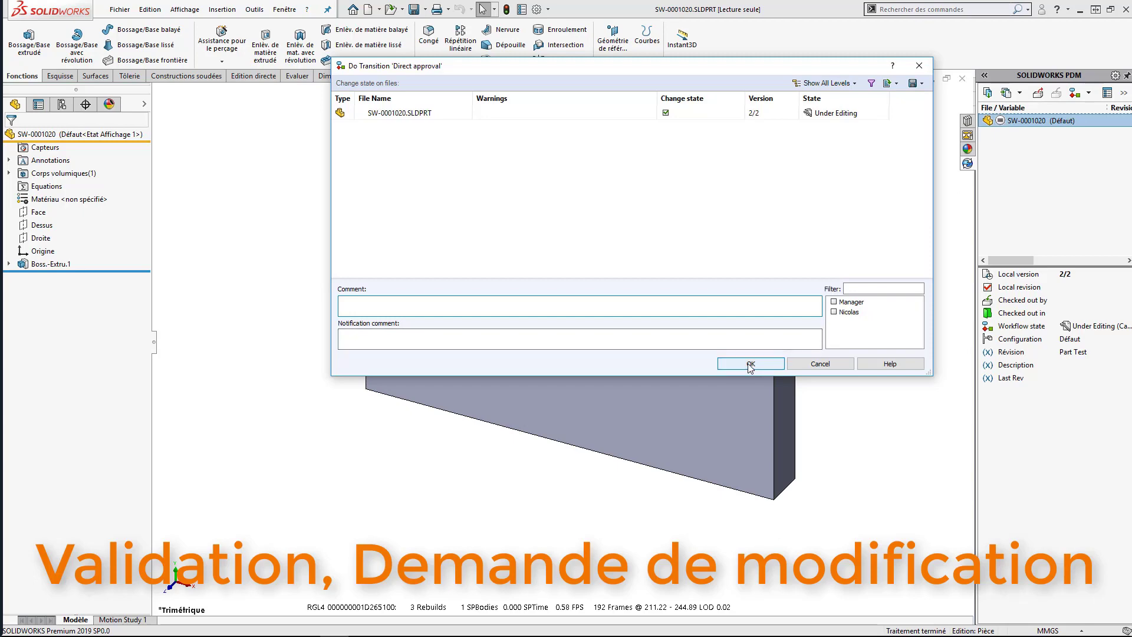
{"action": "left_click", "coordinate": [756, 364]}
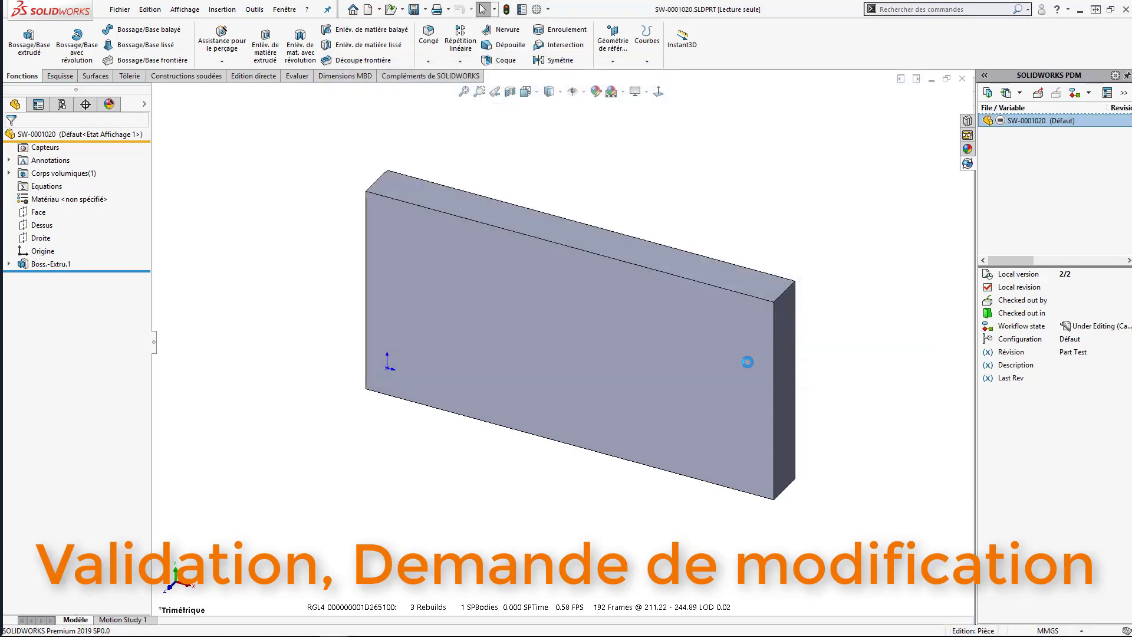
- Request a modification of the approved part with the Change needed transition, without a comment
{"action": "left_click", "coordinate": [1088, 92]}
{"action": "left_click", "coordinate": [1089, 111]}
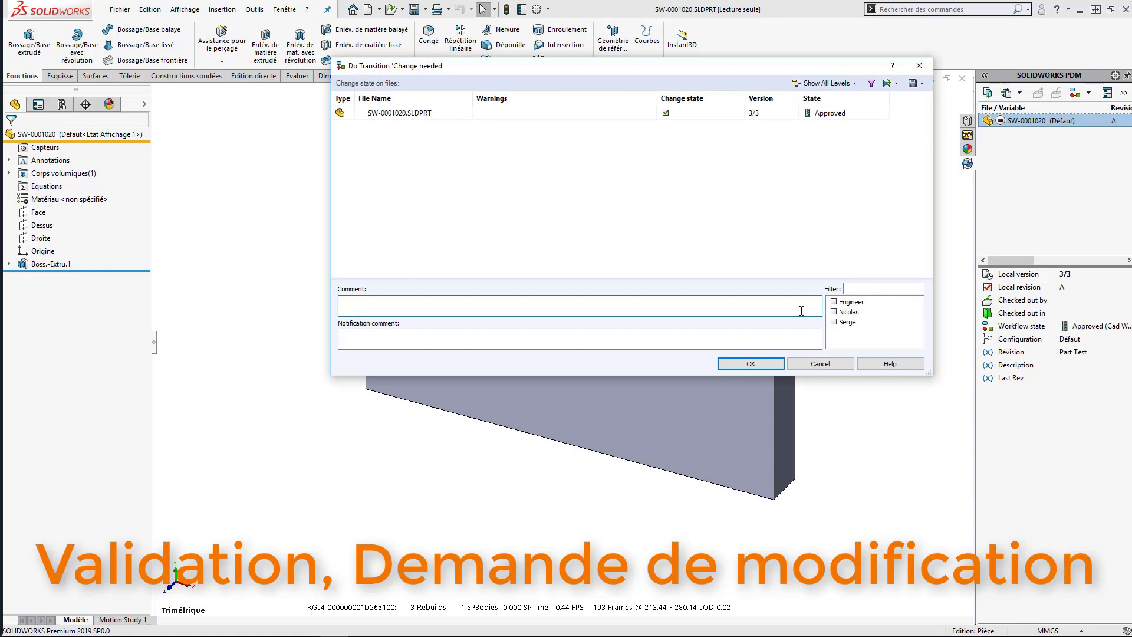
{"action": "left_click", "coordinate": [754, 365]}
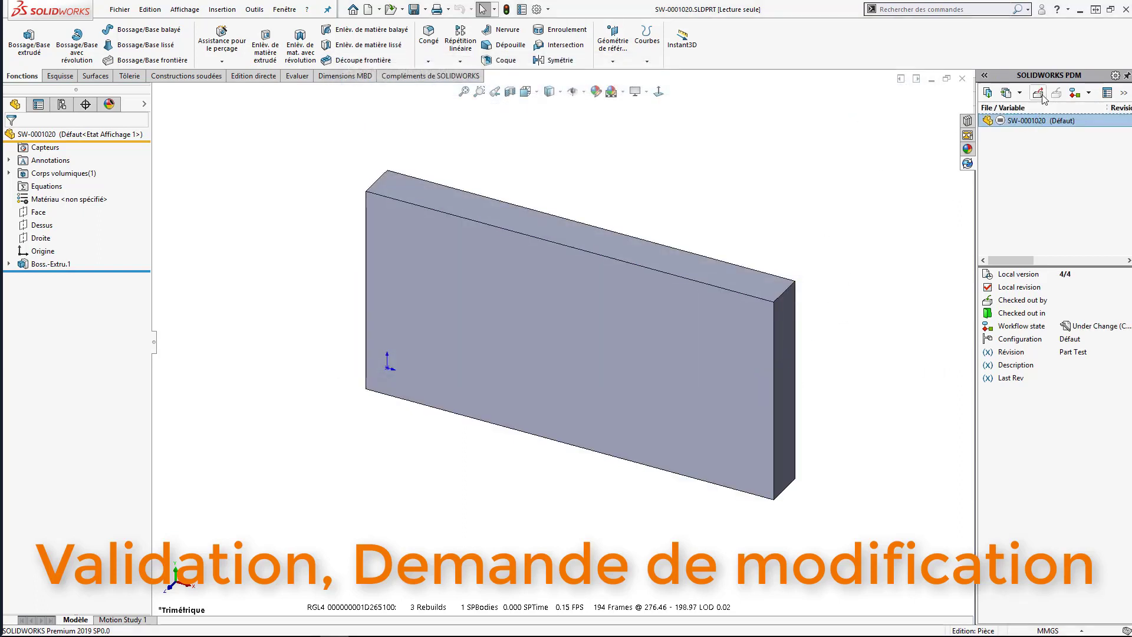
- Approve the part again from its Under Change state with the Direct approval transition
{"action": "left_click", "coordinate": [1074, 93]}
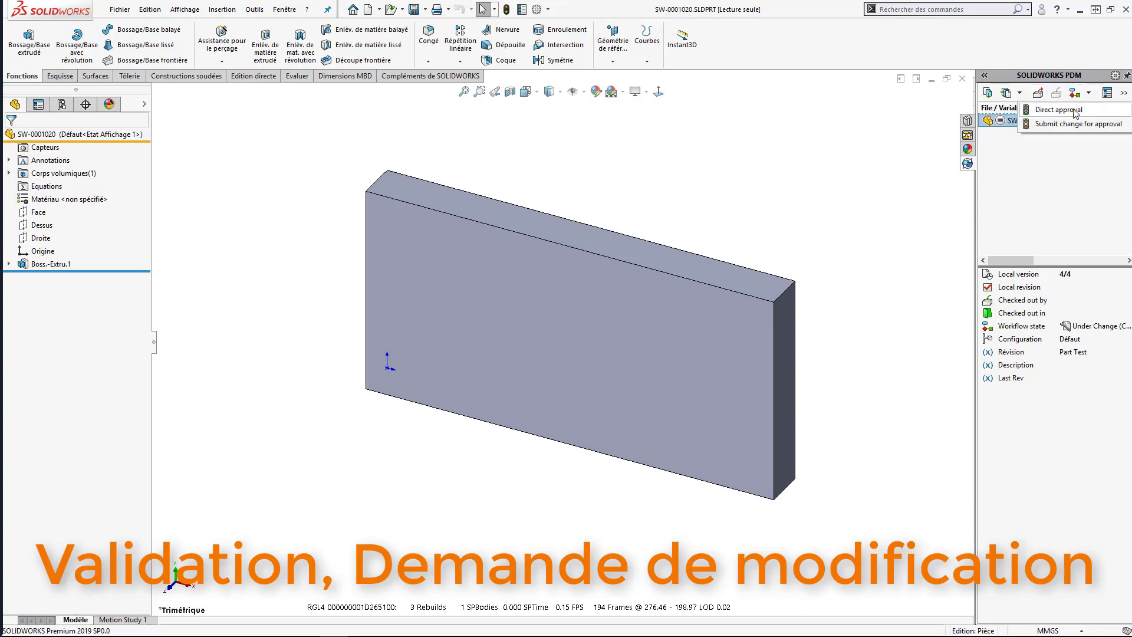
{"action": "left_click", "coordinate": [1073, 108]}
{"action": "left_click", "coordinate": [767, 364]}
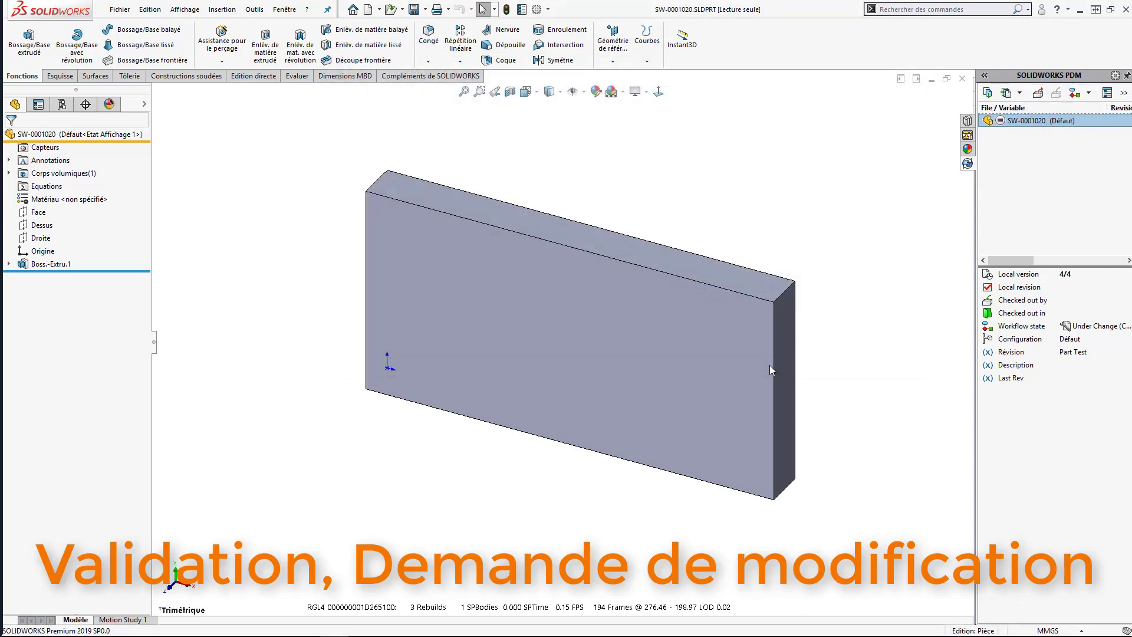